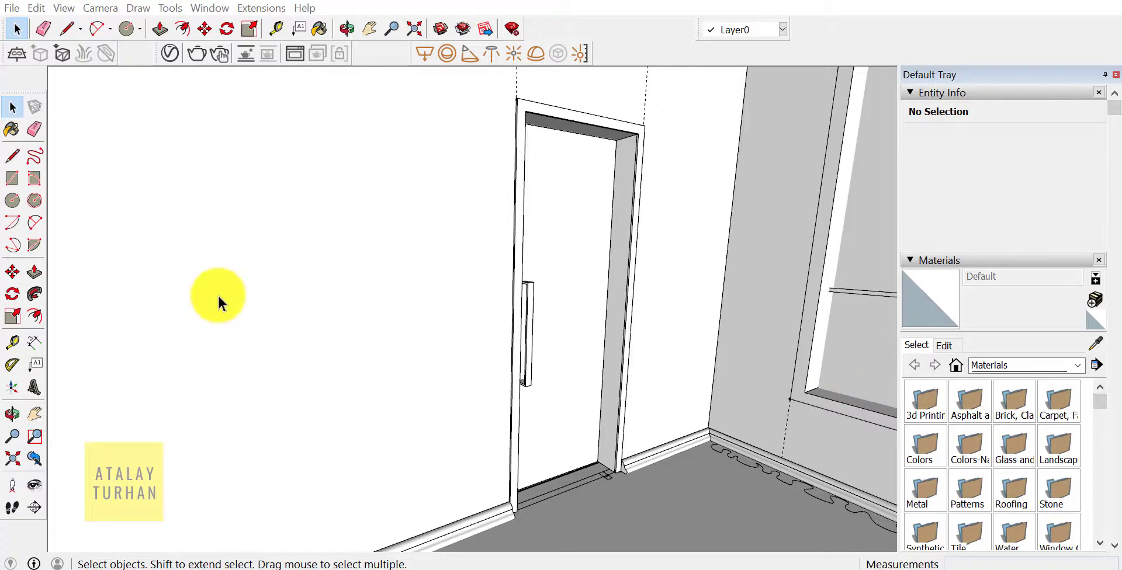
Zoom and orbit down to the floor and select the 'foto kesit' profile component.
{"action": "scroll", "coordinate": [356, 326], "scroll_direction": "down", "scroll_amount": 3}
{"action": "scroll", "coordinate": [379, 336], "scroll_direction": "down", "scroll_amount": 3}
{"action": "scroll", "coordinate": [379, 336], "scroll_direction": "down", "scroll_amount": 5}
{"action": "mouse_move", "coordinate": [401, 375]}
{"action": "middle_mouse_down"}
{"action": "mouse_move", "coordinate": [501, 475]}
{"action": "mouse_move", "coordinate": [451, 488]}
{"action": "mouse_move", "coordinate": [478, 468]}
{"action": "middle_mouse_up"}
{"action": "scroll", "coordinate": [457, 498], "scroll_direction": "up", "scroll_amount": 2}
{"action": "scroll", "coordinate": [458, 498], "scroll_direction": "up", "scroll_amount": 3}
{"action": "scroll", "coordinate": [475, 501], "scroll_direction": "up", "scroll_amount": 3}
{"action": "scroll", "coordinate": [451, 454], "scroll_direction": "up", "scroll_amount": 3}
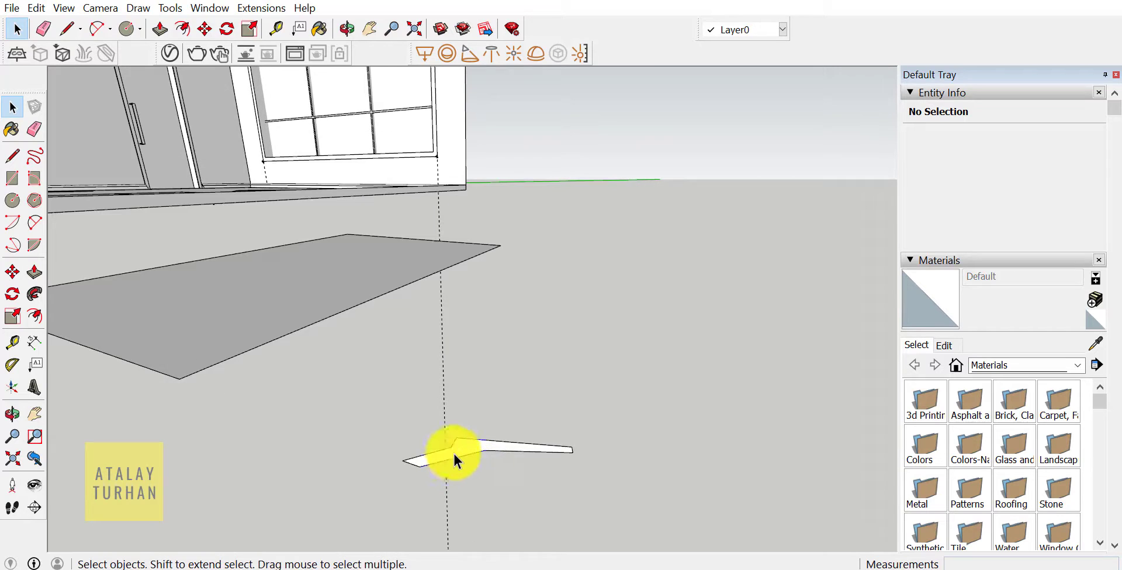
{"action": "scroll", "coordinate": [614, 462], "scroll_direction": "up", "scroll_amount": 3}
{"action": "left_click", "coordinate": [624, 426]}
Move the 'foto kesit' profile by its end point onto the grey rectangle's corner.
{"action": "scroll", "coordinate": [566, 439], "scroll_direction": "down", "scroll_amount": 2}
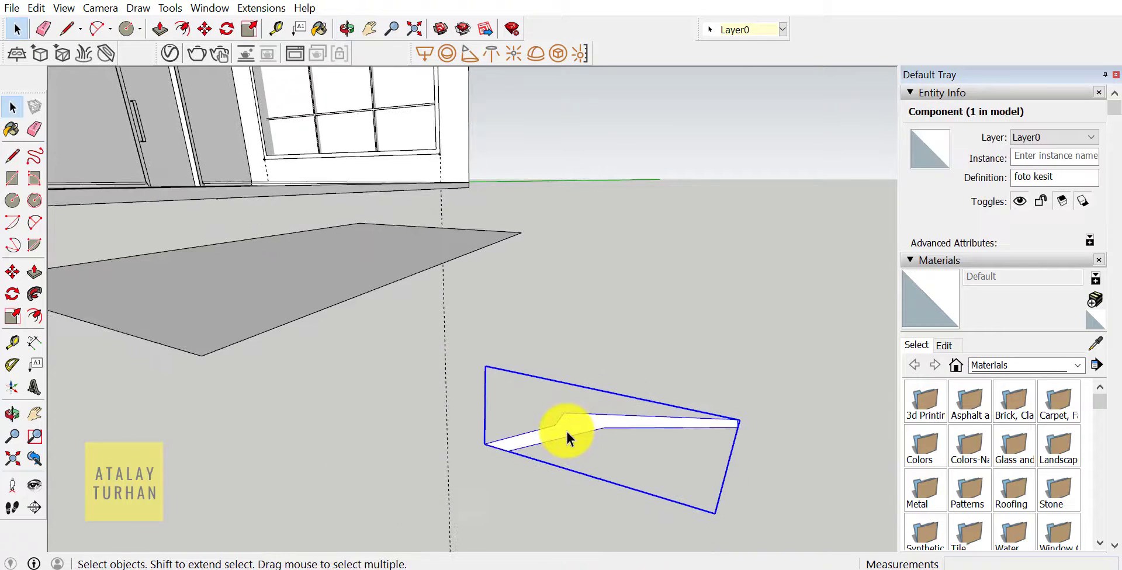
{"action": "mouse_move", "coordinate": [566, 439]}
{"action": "middle_mouse_down"}
{"action": "mouse_move", "coordinate": [602, 446]}
{"action": "mouse_move", "coordinate": [599, 432]}
{"action": "mouse_move", "coordinate": [622, 430]}
{"action": "middle_mouse_up"}
{"action": "key", "text": "space"}
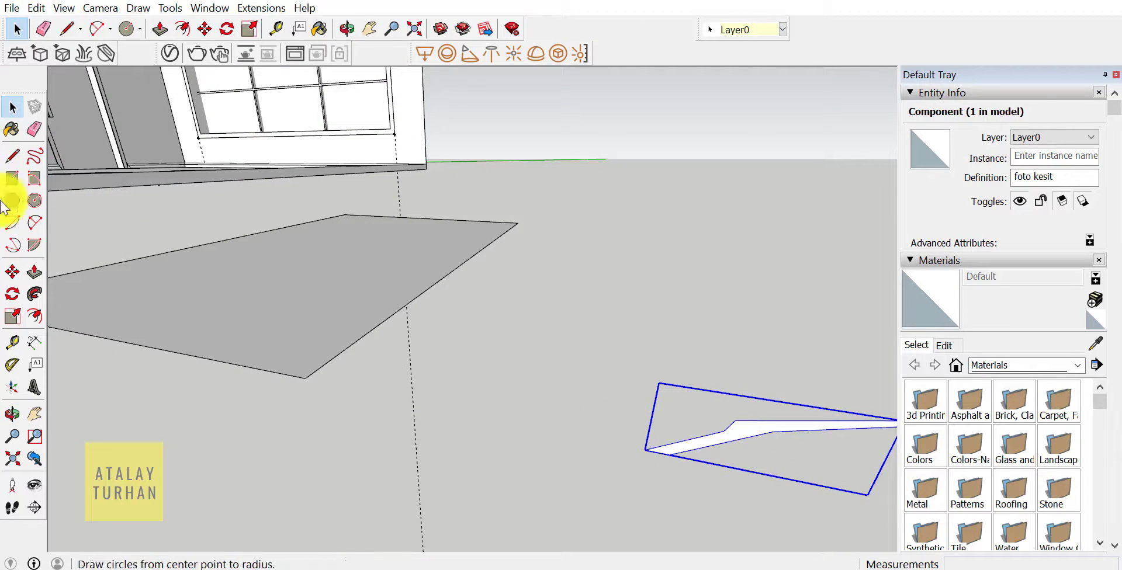
{"action": "left_click", "coordinate": [12, 272]}
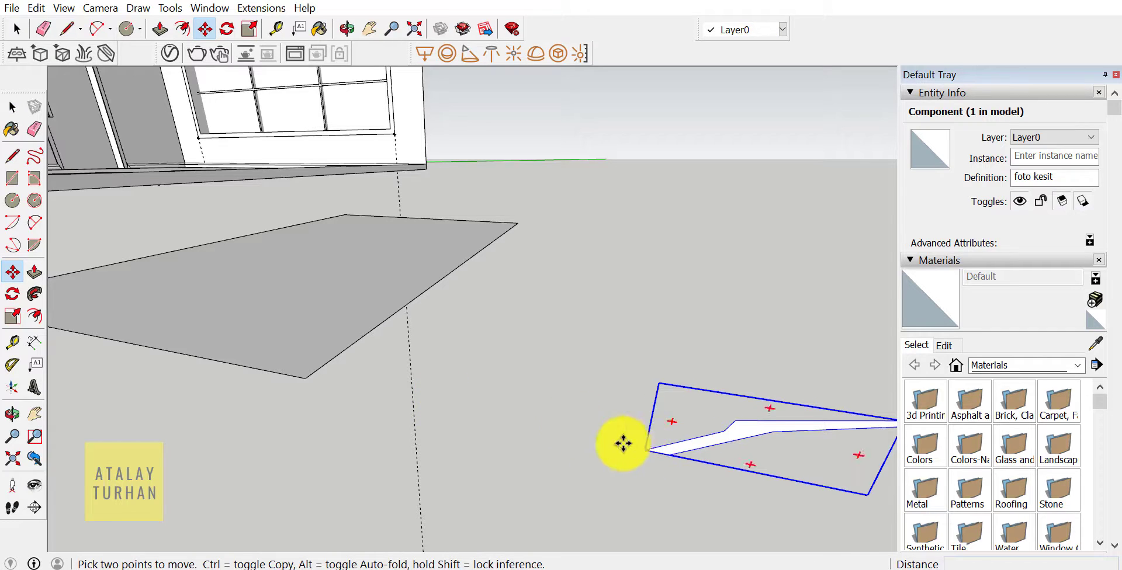
{"action": "left_click", "coordinate": [645, 450]}
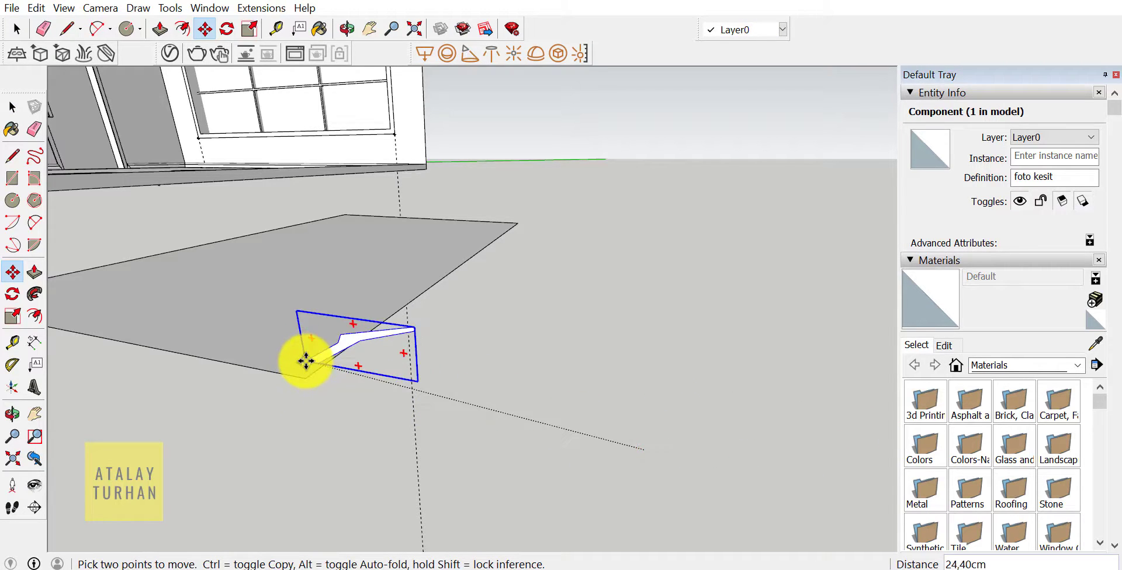
{"action": "scroll", "coordinate": [305, 380], "scroll_direction": "up", "scroll_amount": 1}
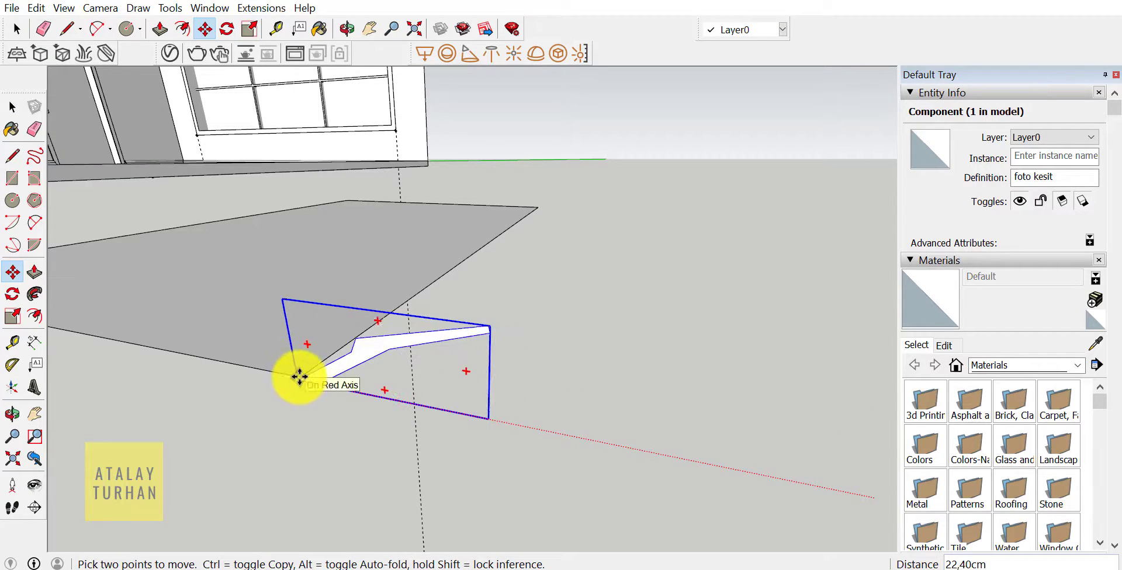
{"action": "left_click", "coordinate": [295, 368]}
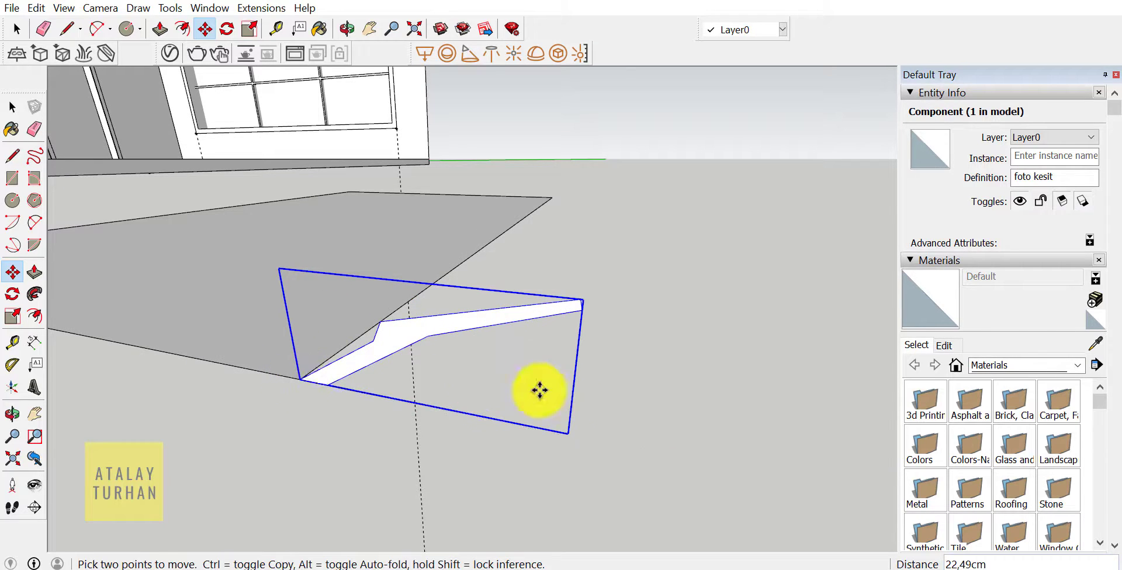
{"action": "scroll", "coordinate": [555, 397], "scroll_direction": "down", "scroll_amount": 3}
{"action": "scroll", "coordinate": [522, 386], "scroll_direction": "up", "scroll_amount": 3}
{"action": "scroll", "coordinate": [540, 394], "scroll_direction": "down", "scroll_amount": 3}
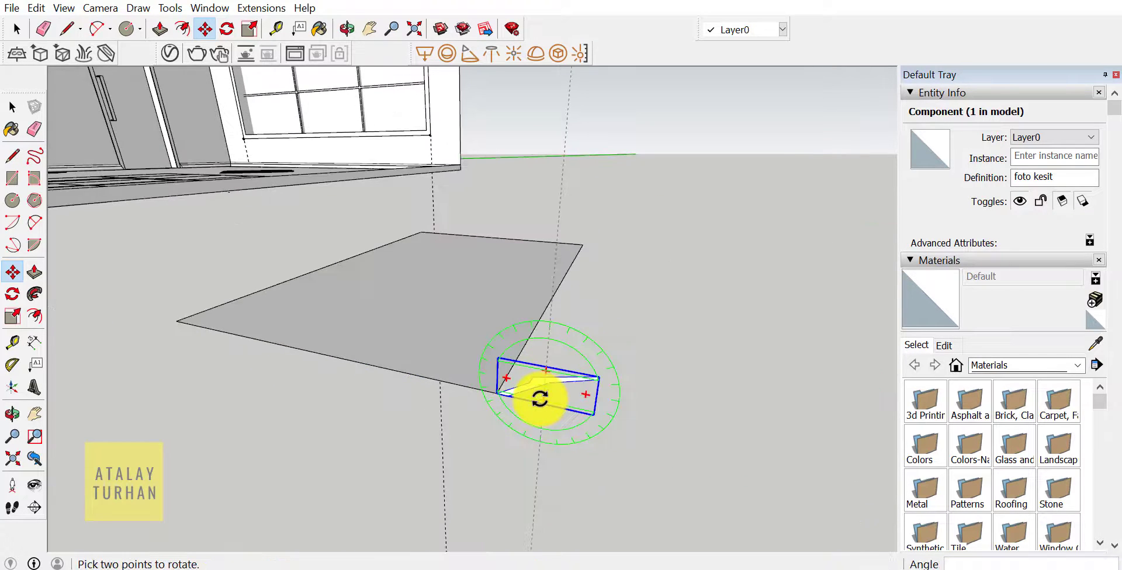
{"action": "middle_click_drag", "start_coordinate": [541, 394], "coordinate": [519, 408]}
Explode the 'foto kesit' profile component into loose geometry.
{"action": "left_click", "coordinate": [13, 106]}
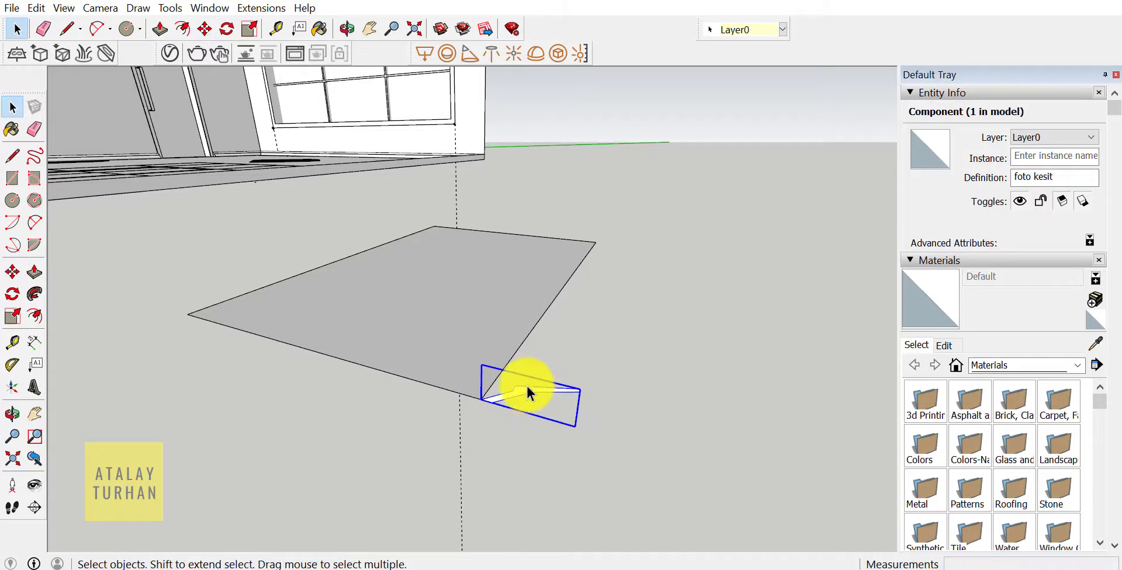
{"action": "right_click", "coordinate": [522, 395]}
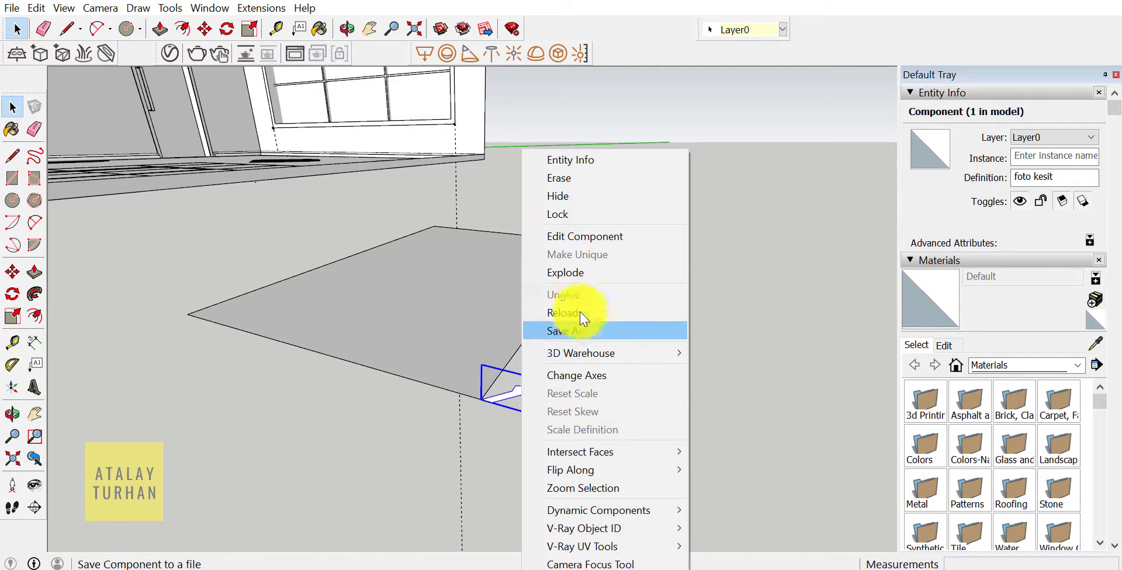
{"action": "left_click", "coordinate": [582, 272]}
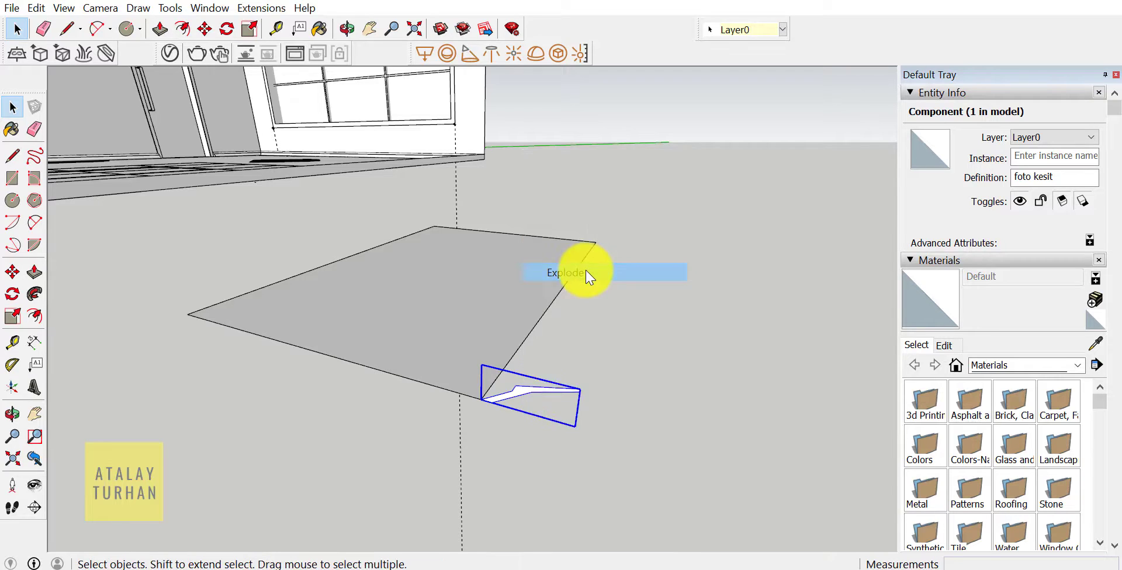
Sweep the profile around the rectangle face with Follow Me and select the new frame.
{"action": "left_click", "coordinate": [445, 314]}
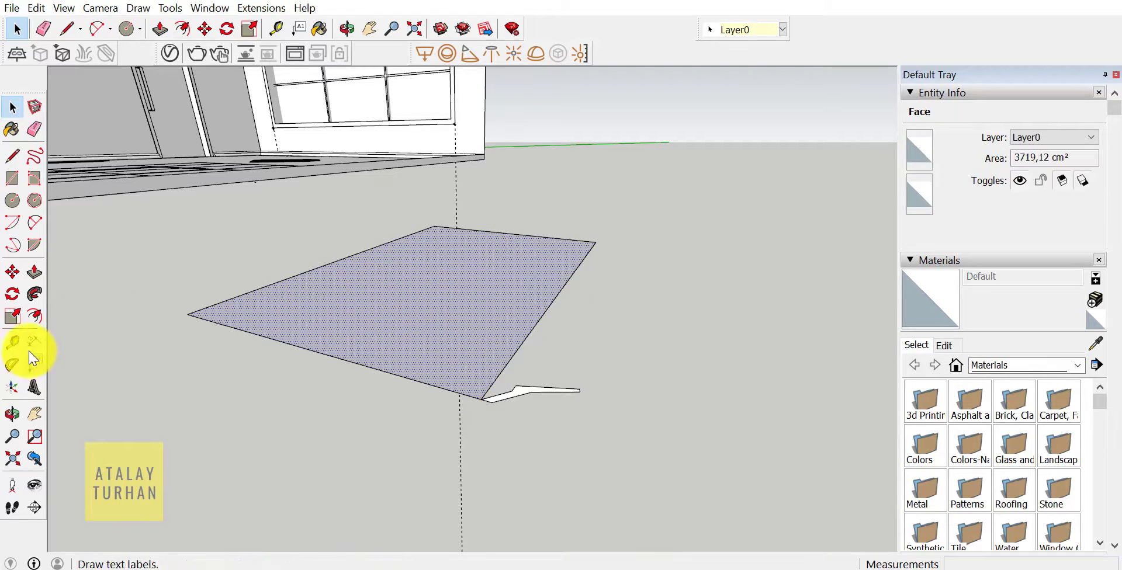
{"action": "left_click", "coordinate": [40, 291]}
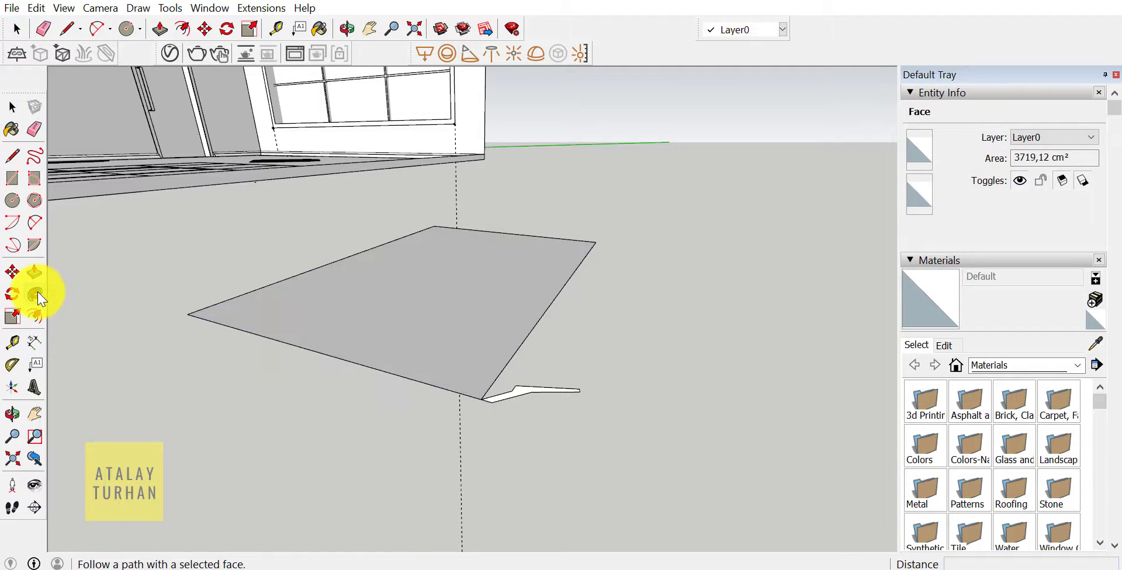
{"action": "left_click", "coordinate": [503, 398]}
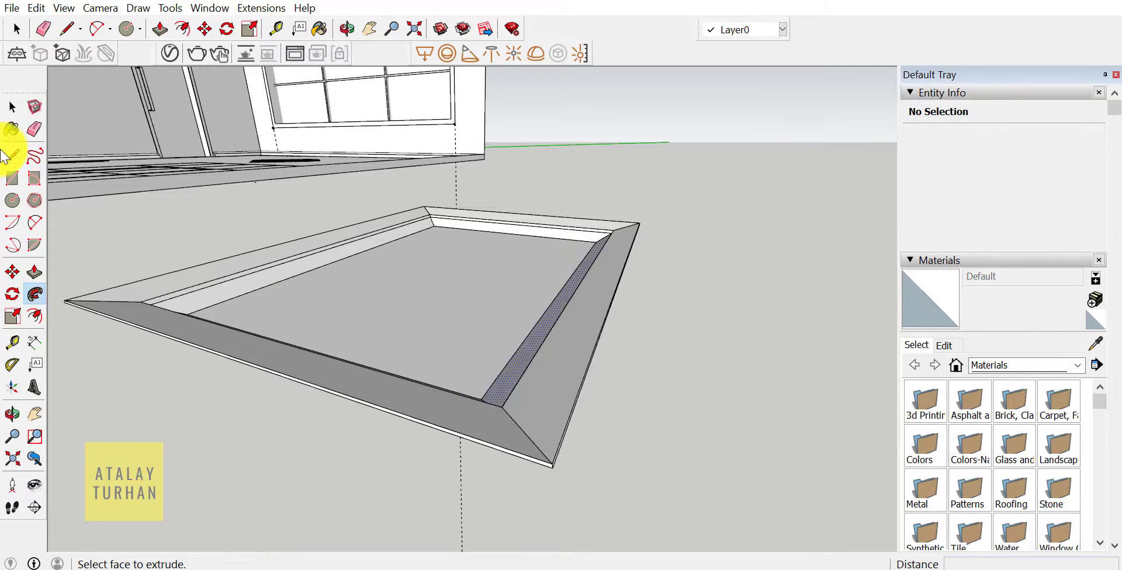
{"action": "left_click", "coordinate": [12, 108]}
{"action": "triple_click", "coordinate": [380, 285]}
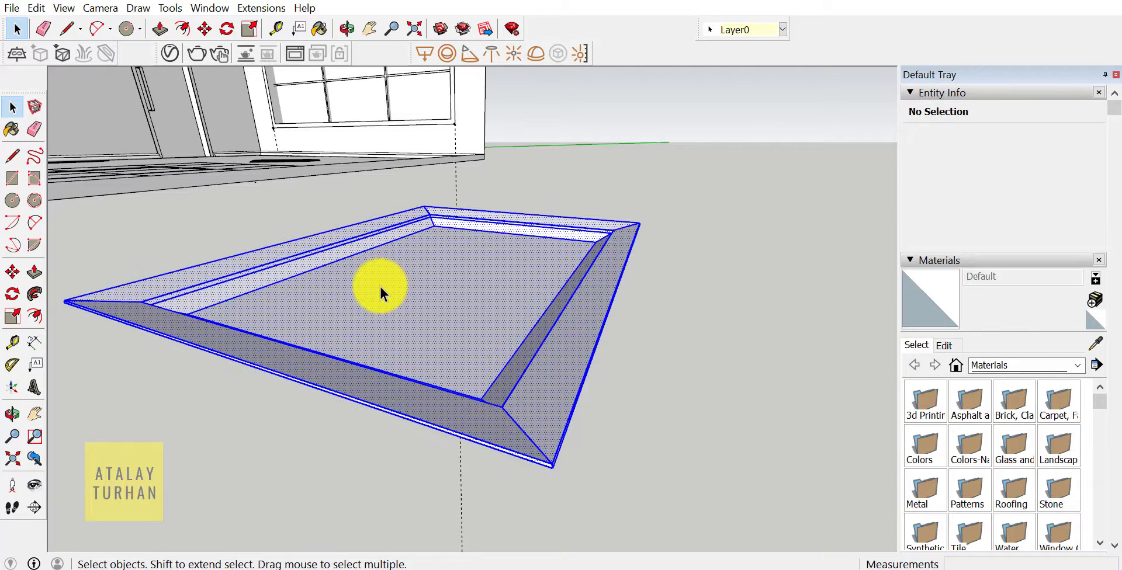
Make a component from the frame named A1-CER1 with Glue to set to Any.
{"action": "right_click", "coordinate": [380, 286]}
{"action": "left_click", "coordinate": [465, 112]}
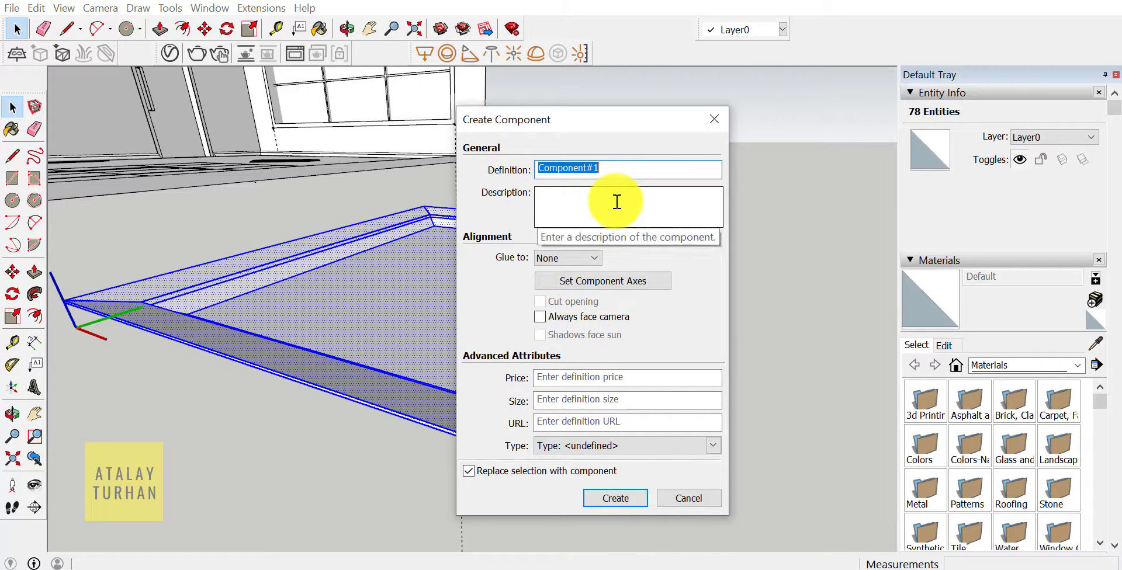
{"action": "key", "text": "BackSpace"}
{"action": "type", "text": "A1-CER1"}
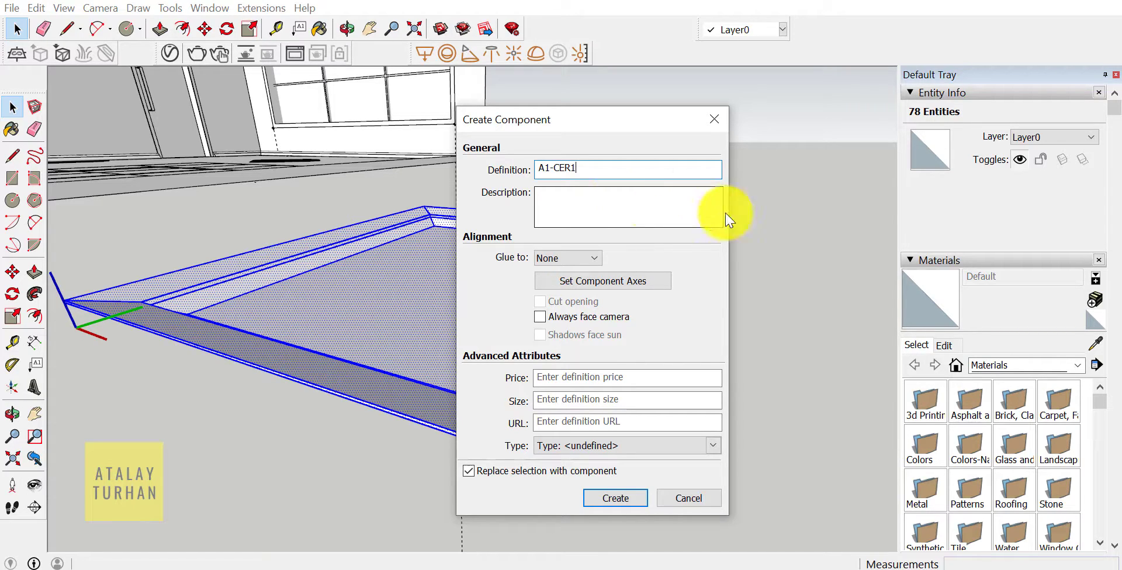
{"action": "left_click", "coordinate": [552, 258]}
{"action": "left_click", "coordinate": [564, 278]}
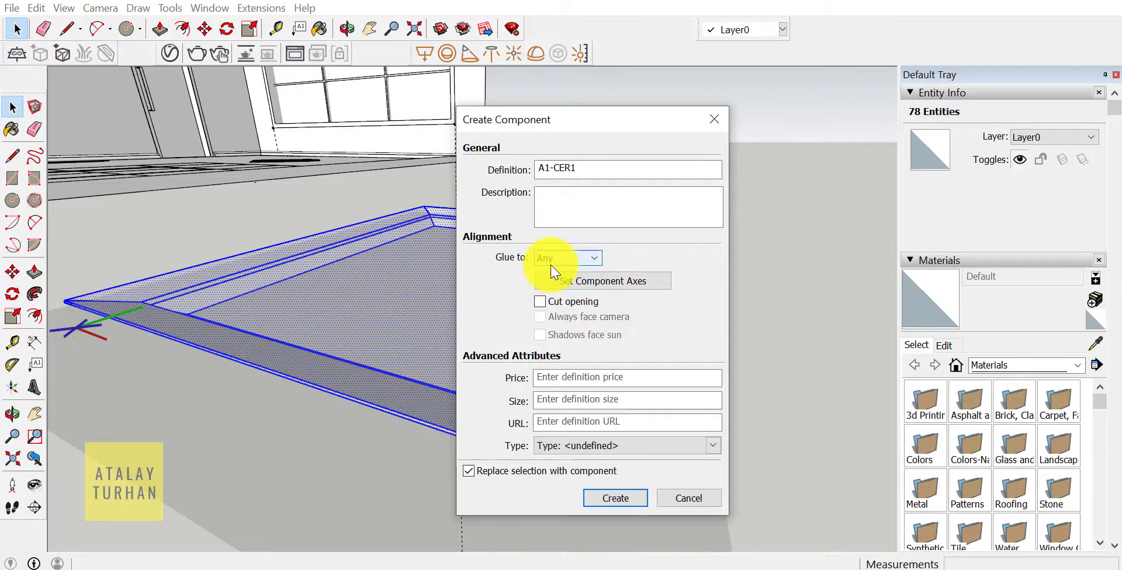
Set the component axes at a frame corner along its edges and create A1-CER1.
{"action": "left_click", "coordinate": [587, 283]}
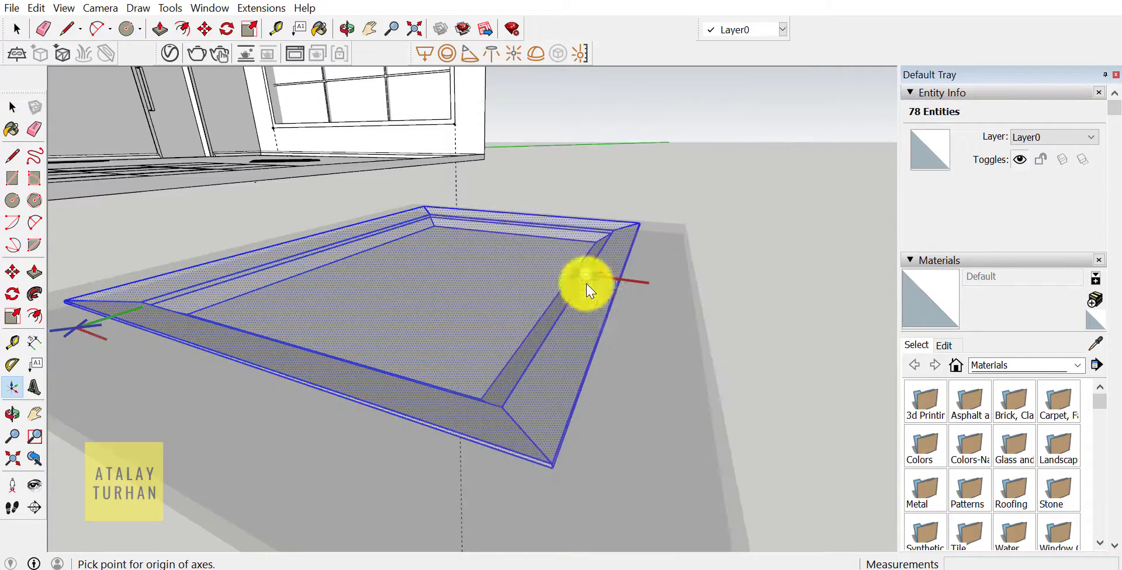
{"action": "mouse_move", "coordinate": [584, 283]}
{"action": "middle_mouse_down"}
{"action": "mouse_move", "coordinate": [468, 104]}
{"action": "mouse_move", "coordinate": [338, 263]}
{"action": "mouse_move", "coordinate": [226, 341]}
{"action": "middle_mouse_up"}
{"action": "left_click", "coordinate": [233, 333]}
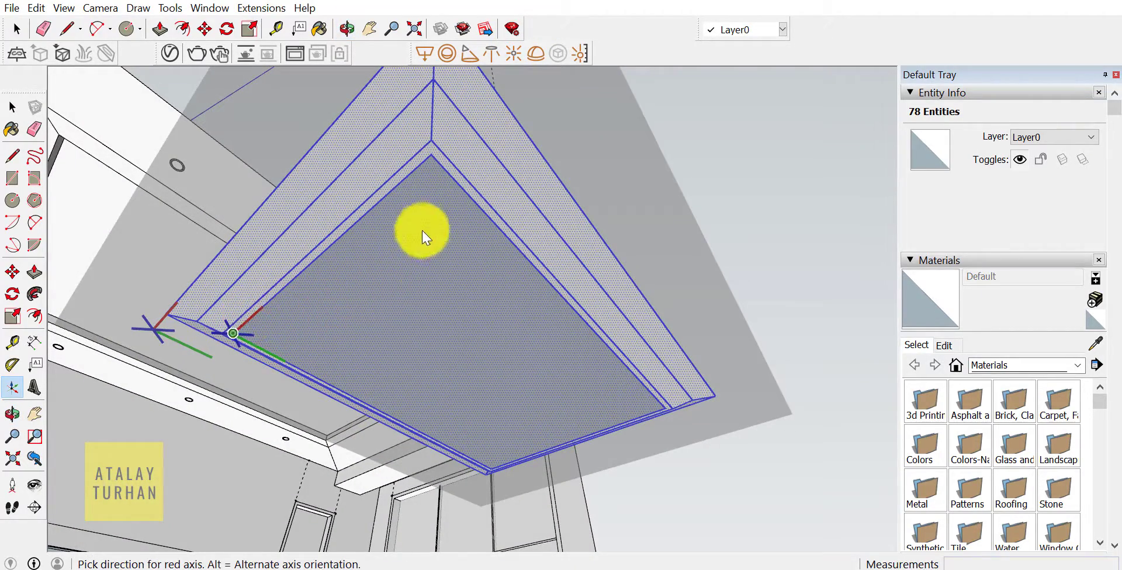
{"action": "left_click", "coordinate": [431, 154]}
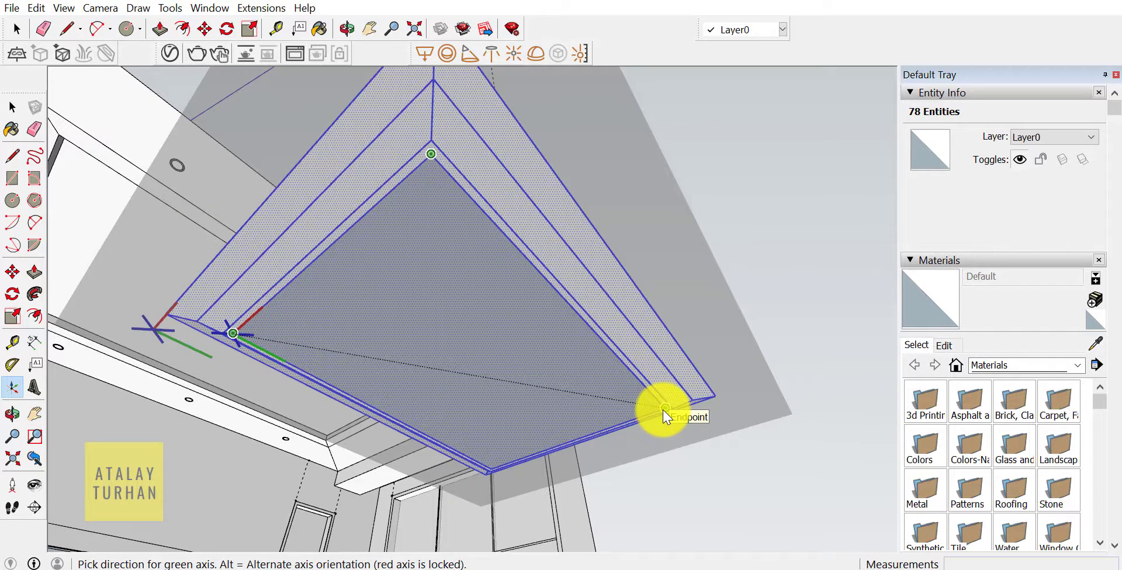
{"action": "left_click", "coordinate": [663, 409]}
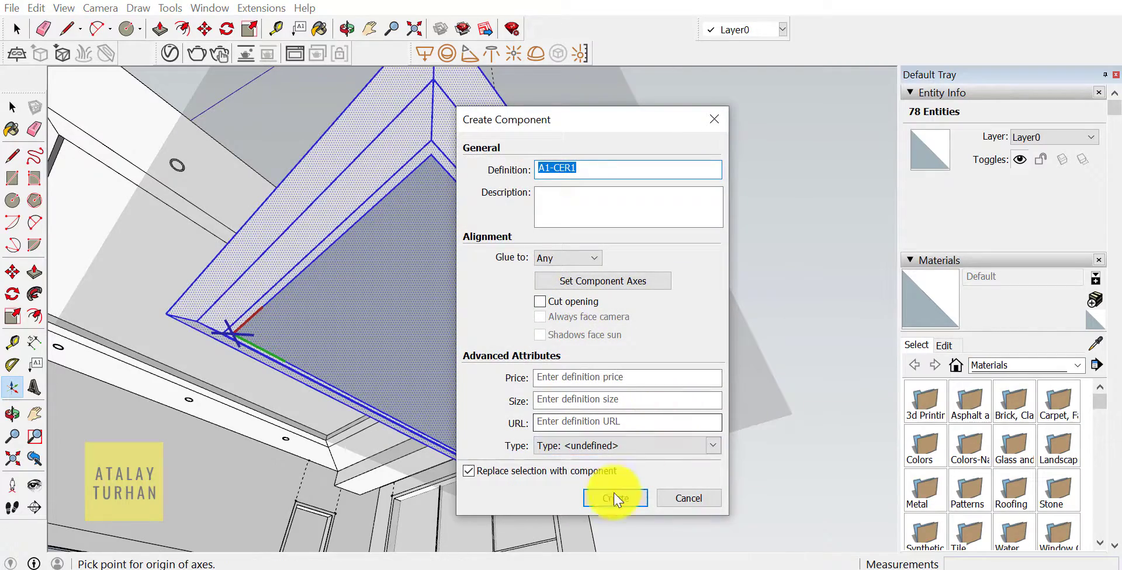
{"action": "left_click", "coordinate": [614, 498]}
Zoom out to the whole room and turn on View > Hidden Geometry.
{"action": "scroll", "coordinate": [596, 349], "scroll_direction": "down", "scroll_amount": 3}
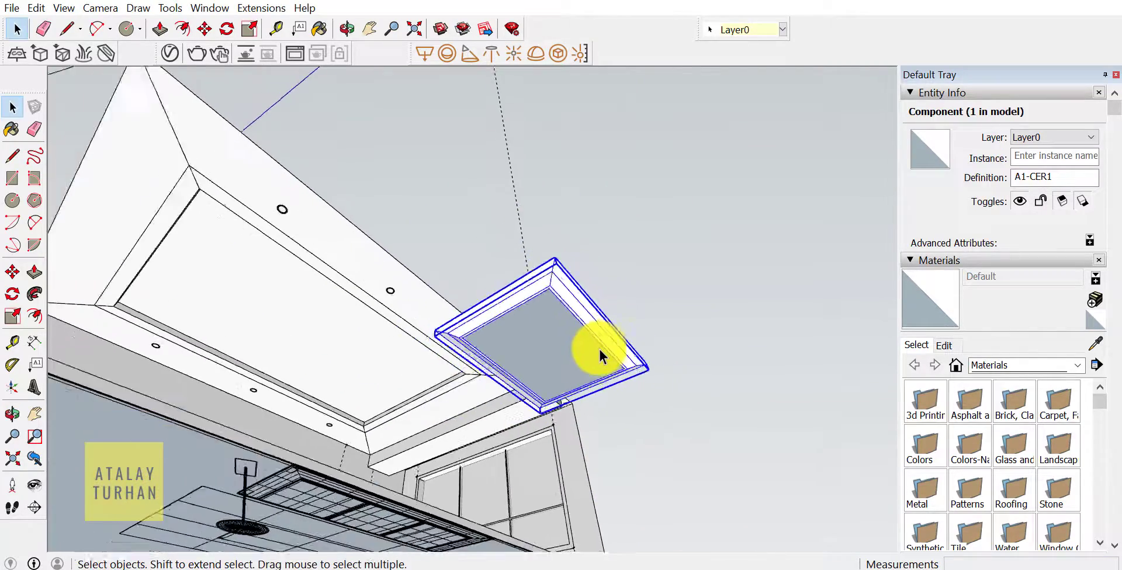
{"action": "scroll", "coordinate": [484, 388], "scroll_direction": "down", "scroll_amount": 3}
{"action": "mouse_move", "coordinate": [484, 389]}
{"action": "middle_mouse_down"}
{"action": "mouse_move", "coordinate": [619, 526]}
{"action": "mouse_move", "coordinate": [520, 500]}
{"action": "mouse_move", "coordinate": [631, 501]}
{"action": "mouse_move", "coordinate": [409, 506]}
{"action": "mouse_move", "coordinate": [408, 496]}
{"action": "mouse_move", "coordinate": [496, 473]}
{"action": "middle_mouse_up"}
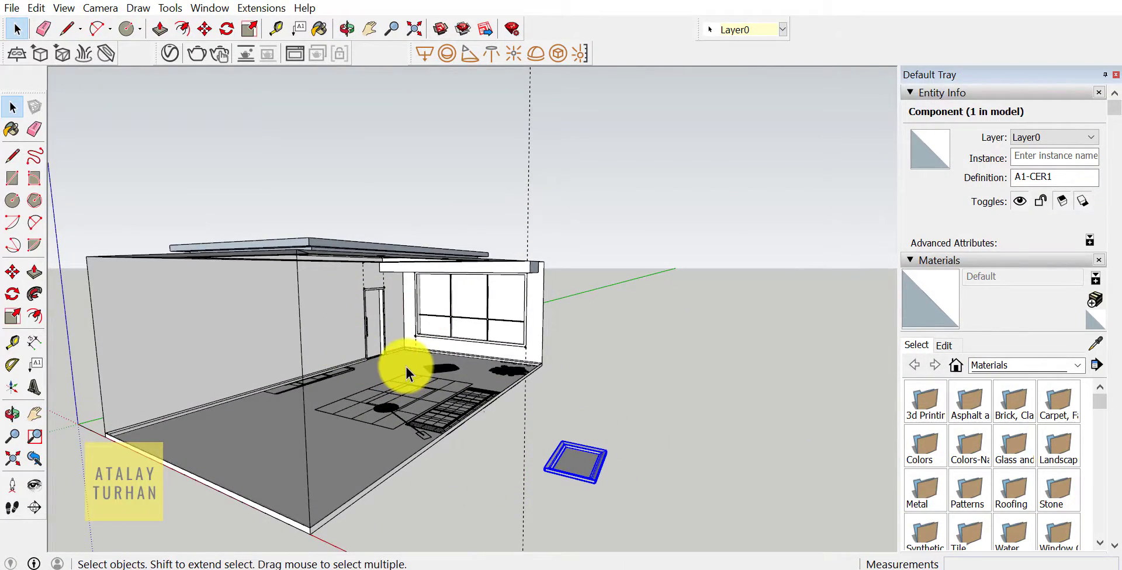
{"action": "left_click", "coordinate": [63, 8]}
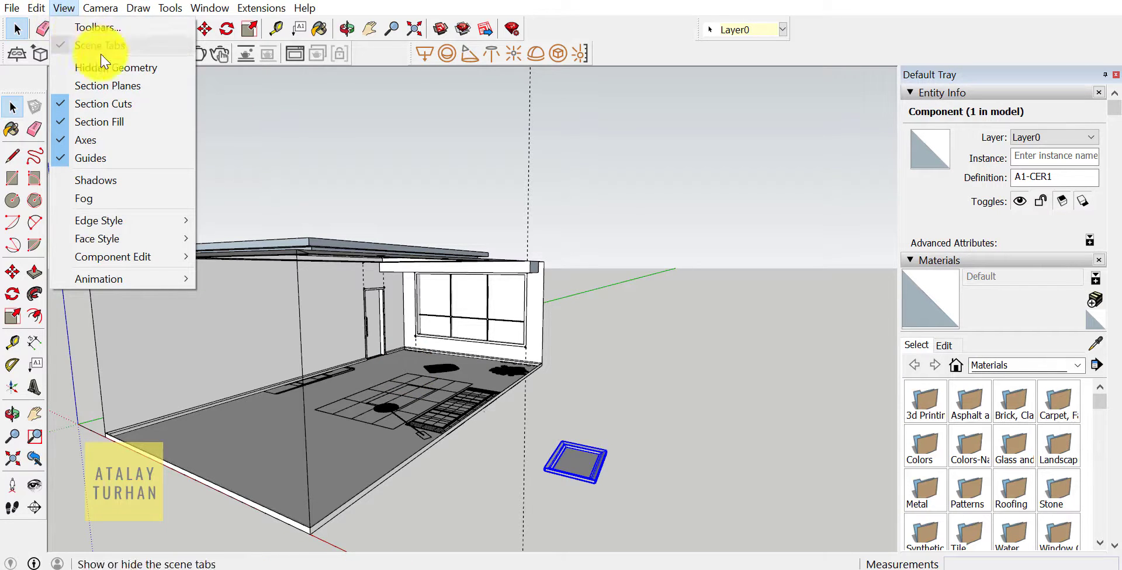
{"action": "left_click", "coordinate": [106, 67]}
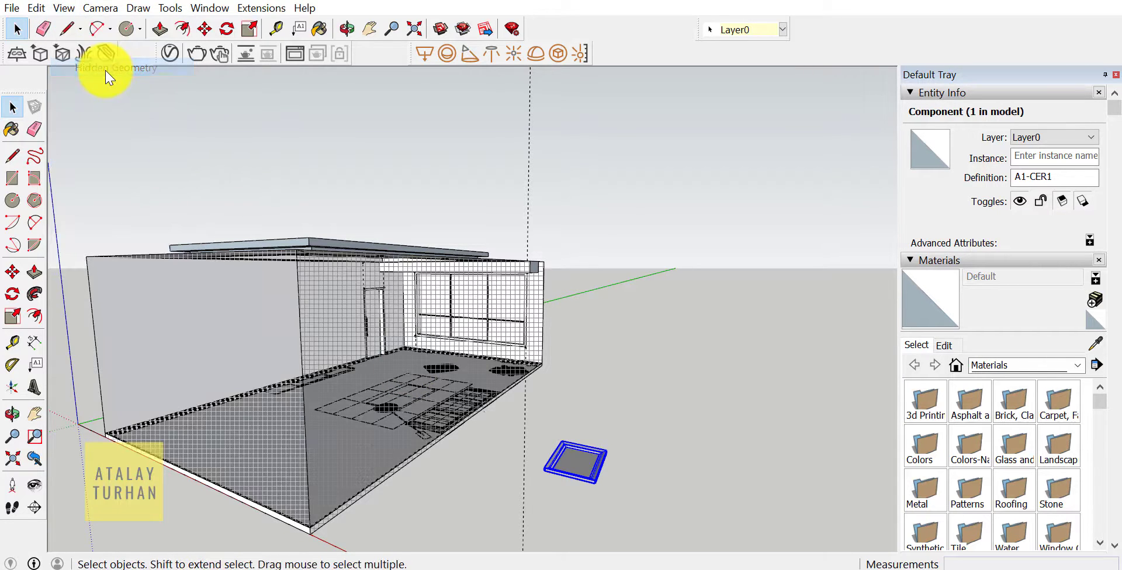
Select the room's hidden front wall face and unhide it.
{"action": "left_click", "coordinate": [405, 336]}
{"action": "left_click", "coordinate": [380, 345]}
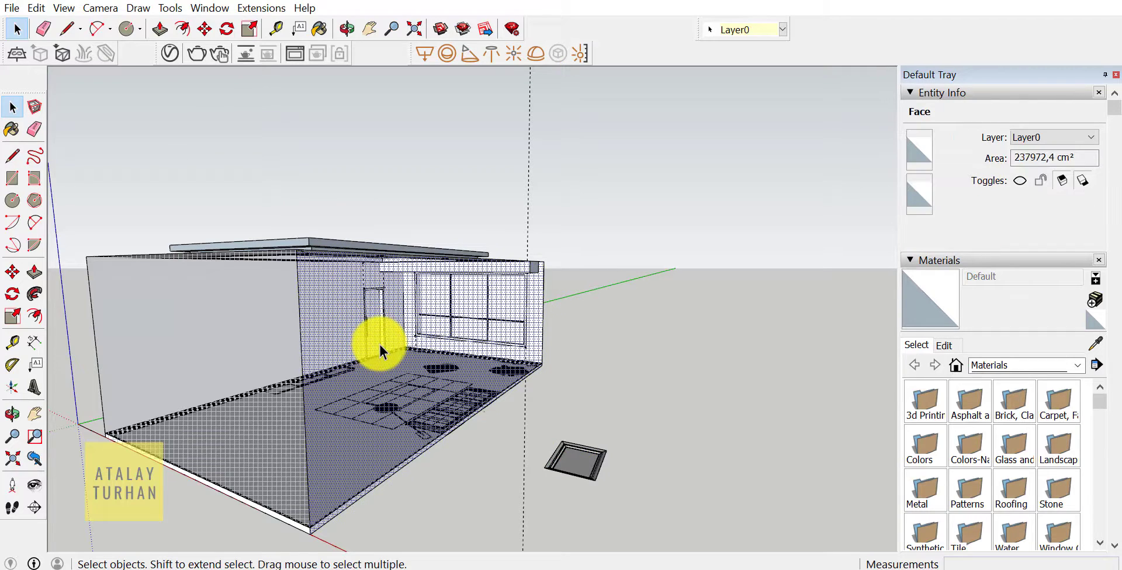
{"action": "right_click", "coordinate": [384, 325]}
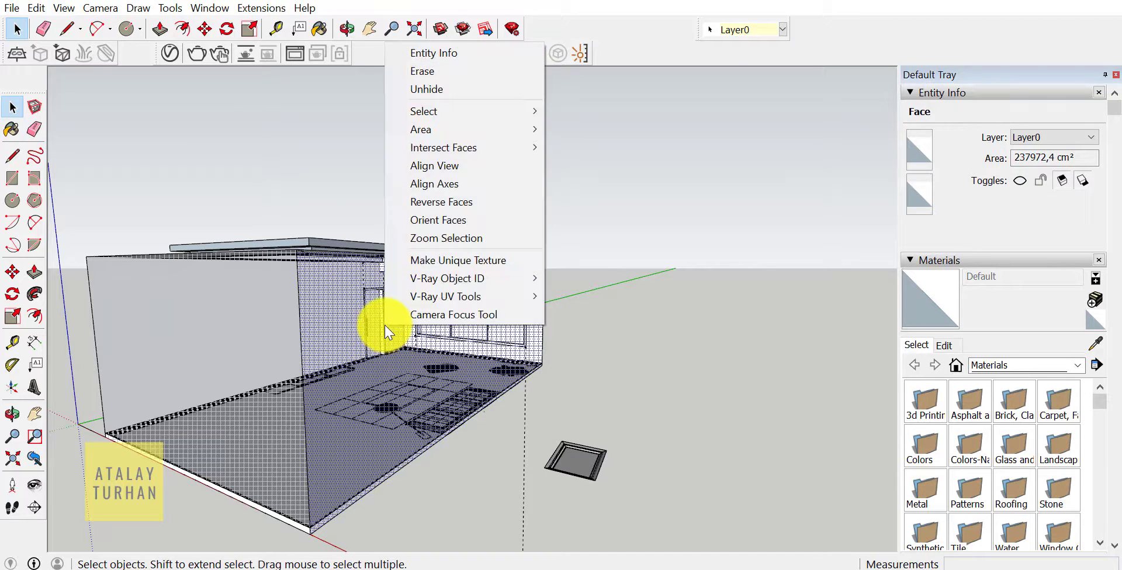
{"action": "left_click", "coordinate": [450, 89]}
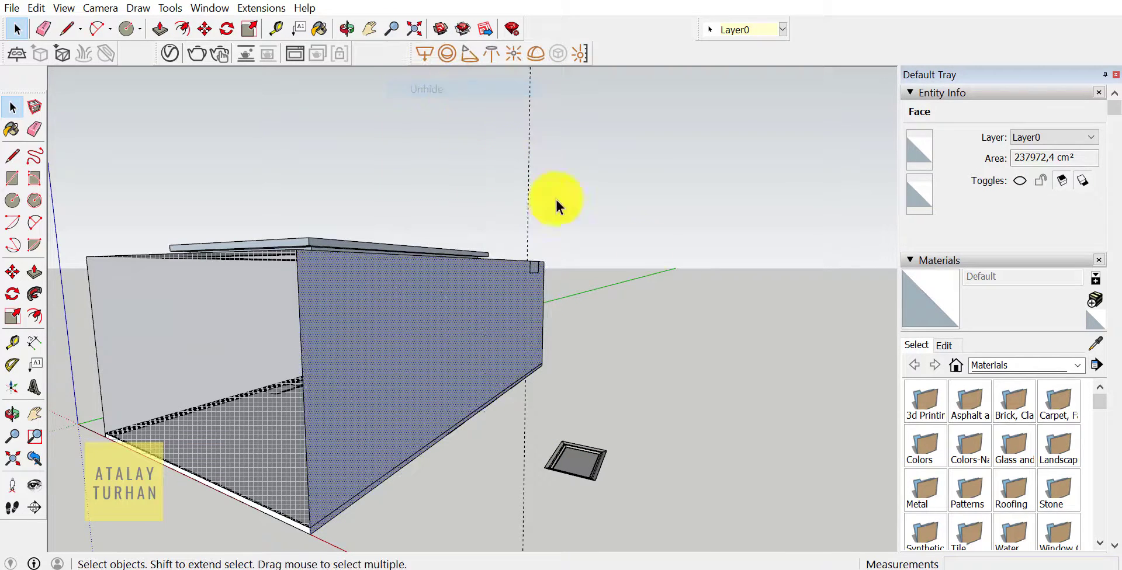
Turn Hidden Geometry off, orbit to a side view, and select the A1-CER1 component.
{"action": "middle_click_drag", "start_coordinate": [544, 365], "coordinate": [614, 405]}
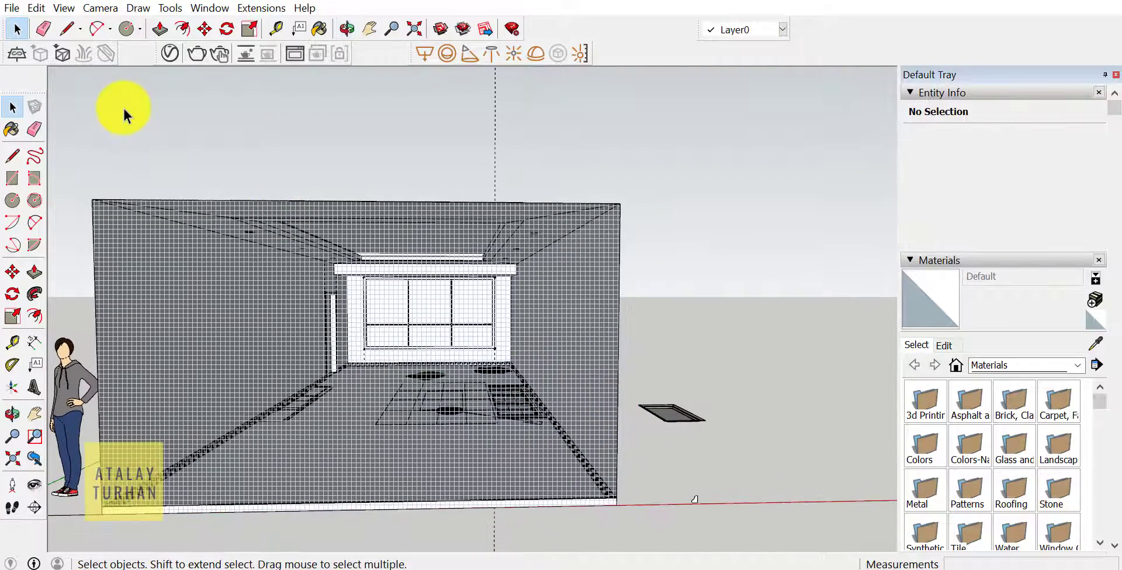
{"action": "left_click", "coordinate": [64, 9]}
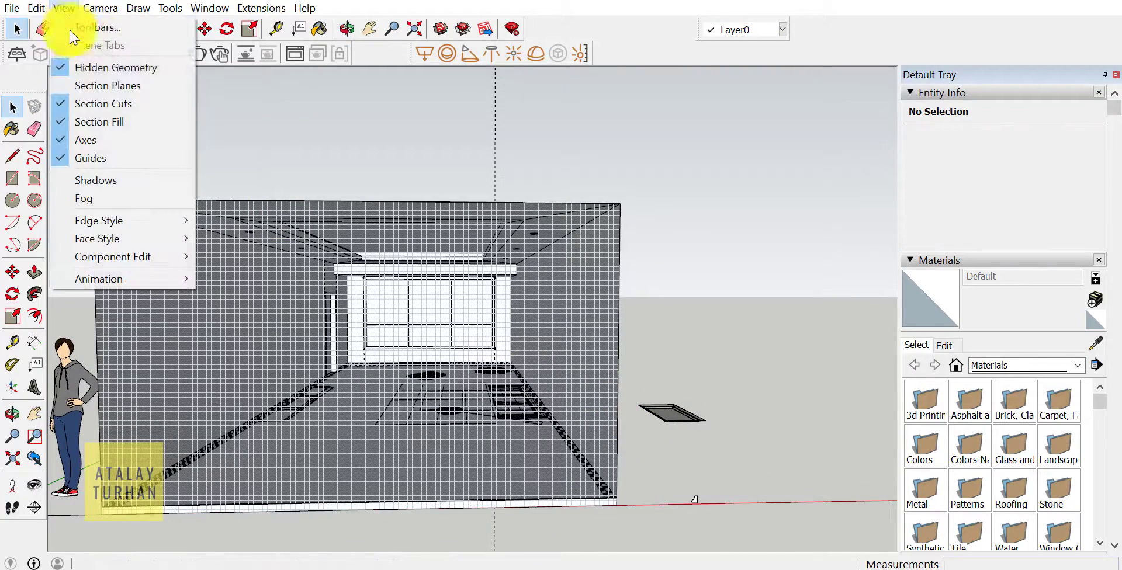
{"action": "left_click", "coordinate": [86, 66]}
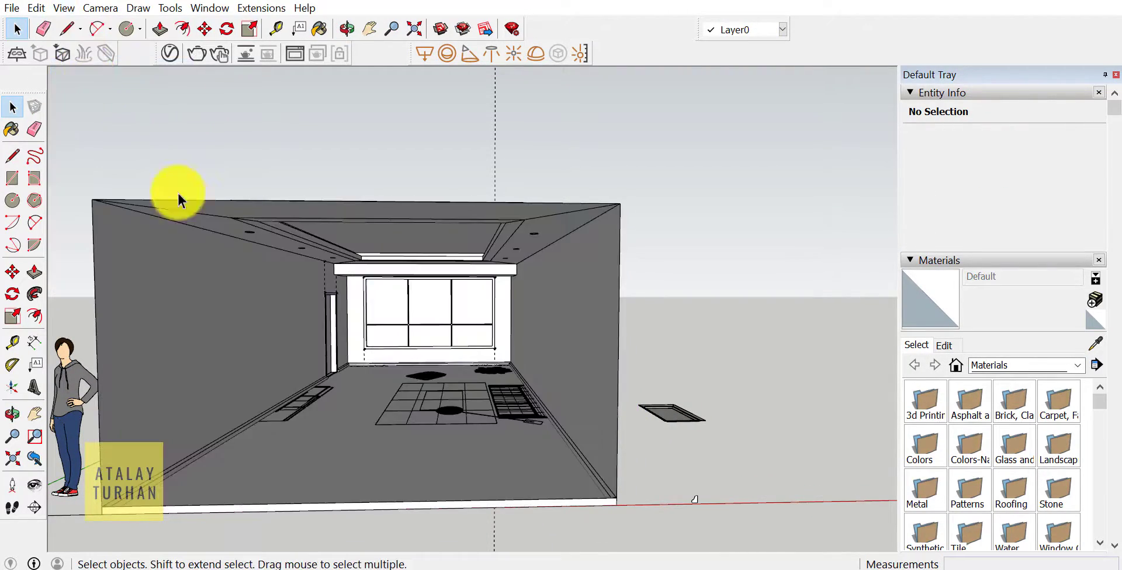
{"action": "mouse_move", "coordinate": [178, 199]}
{"action": "middle_mouse_down"}
{"action": "mouse_move", "coordinate": [556, 358]}
{"action": "mouse_move", "coordinate": [612, 371]}
{"action": "middle_mouse_up"}
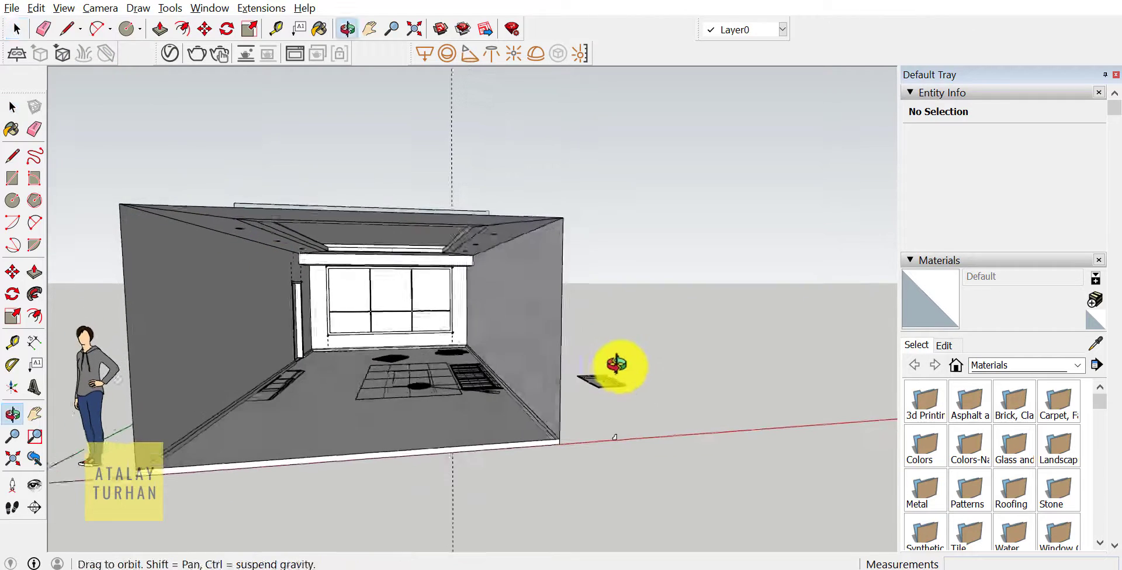
{"action": "left_click", "coordinate": [592, 383]}
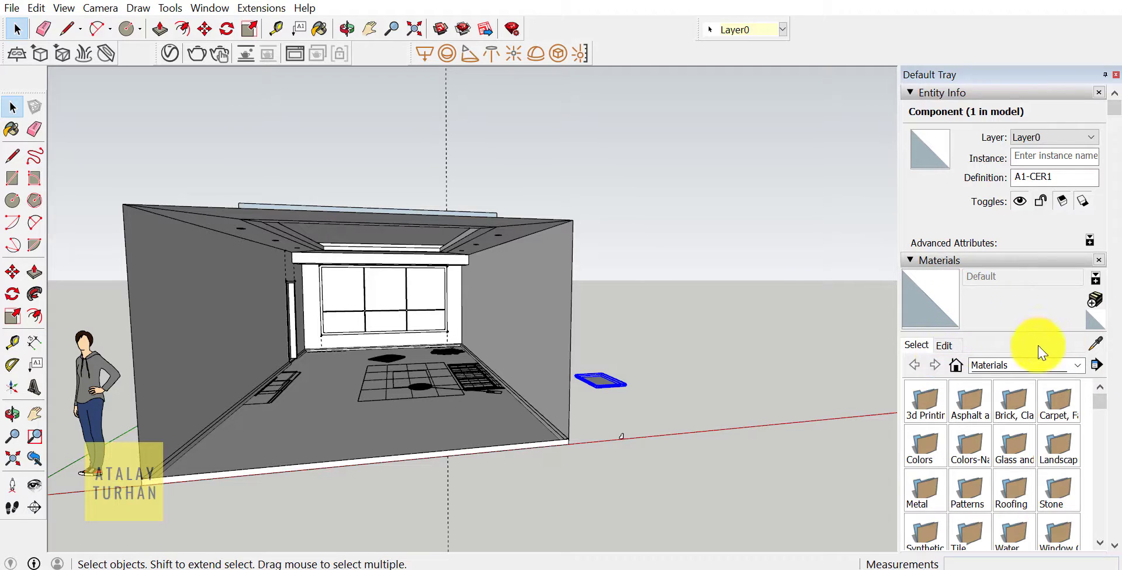
Pick A1-CER1 in the Components panel and place it on the room's side wall.
{"action": "scroll", "coordinate": [993, 375], "scroll_direction": "down", "scroll_amount": 5}
{"action": "scroll", "coordinate": [976, 433], "scroll_direction": "down", "scroll_amount": 5}
{"action": "scroll", "coordinate": [967, 462], "scroll_direction": "down", "scroll_amount": 5}
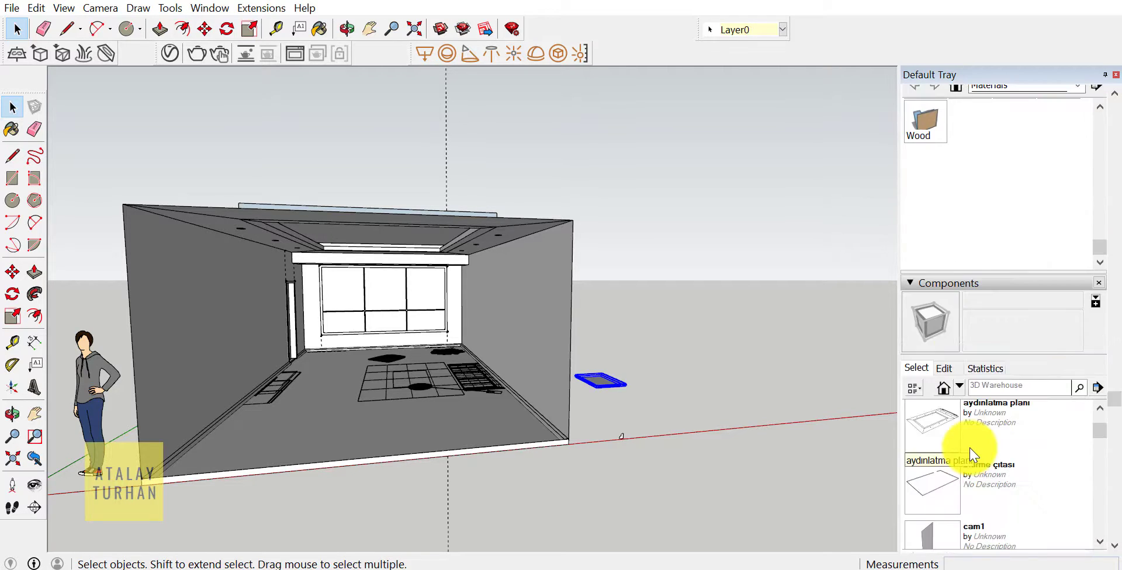
{"action": "scroll", "coordinate": [972, 455], "scroll_direction": "down", "scroll_amount": 3}
{"action": "scroll", "coordinate": [972, 455], "scroll_direction": "up", "scroll_amount": 3}
{"action": "scroll", "coordinate": [1017, 473], "scroll_direction": "up", "scroll_amount": 5}
{"action": "scroll", "coordinate": [1032, 483], "scroll_direction": "down", "scroll_amount": 5}
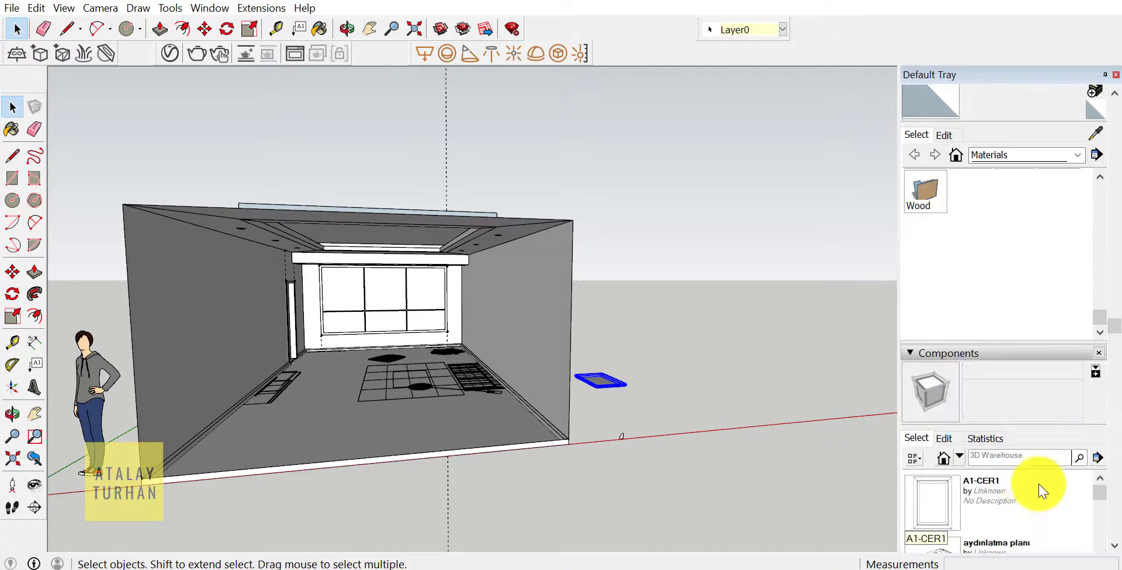
{"action": "left_click", "coordinate": [960, 507]}
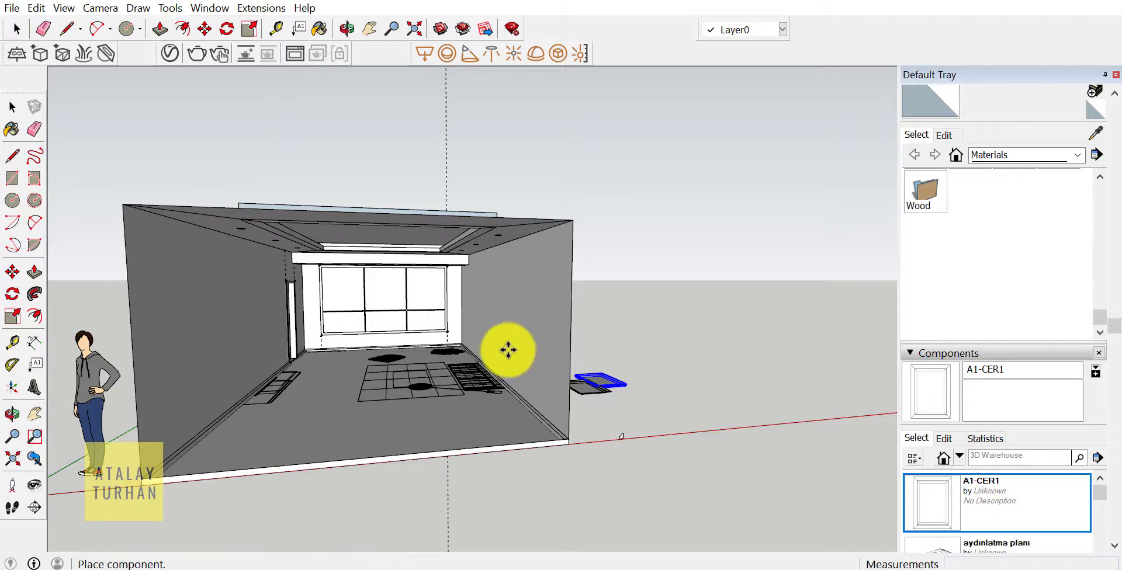
{"action": "scroll", "coordinate": [498, 321], "scroll_direction": "up", "scroll_amount": 1}
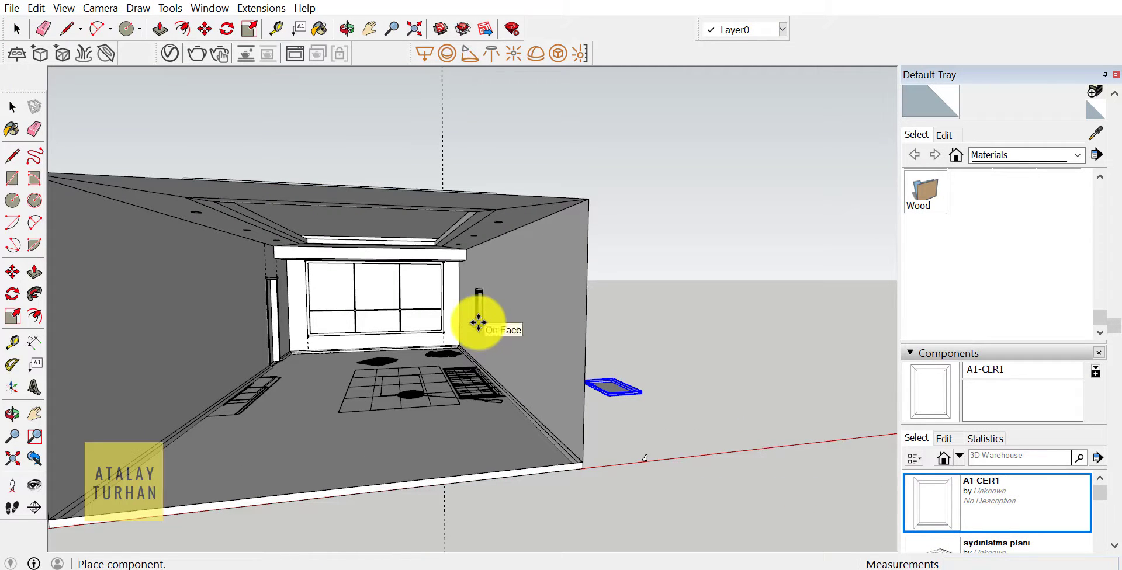
{"action": "left_click", "coordinate": [479, 322]}
Zoom in and reposition the placed frame on the wall with Move.
{"action": "middle_click_drag", "start_coordinate": [478, 322], "coordinate": [581, 351]}
{"action": "scroll", "coordinate": [444, 315], "scroll_direction": "up", "scroll_amount": 2}
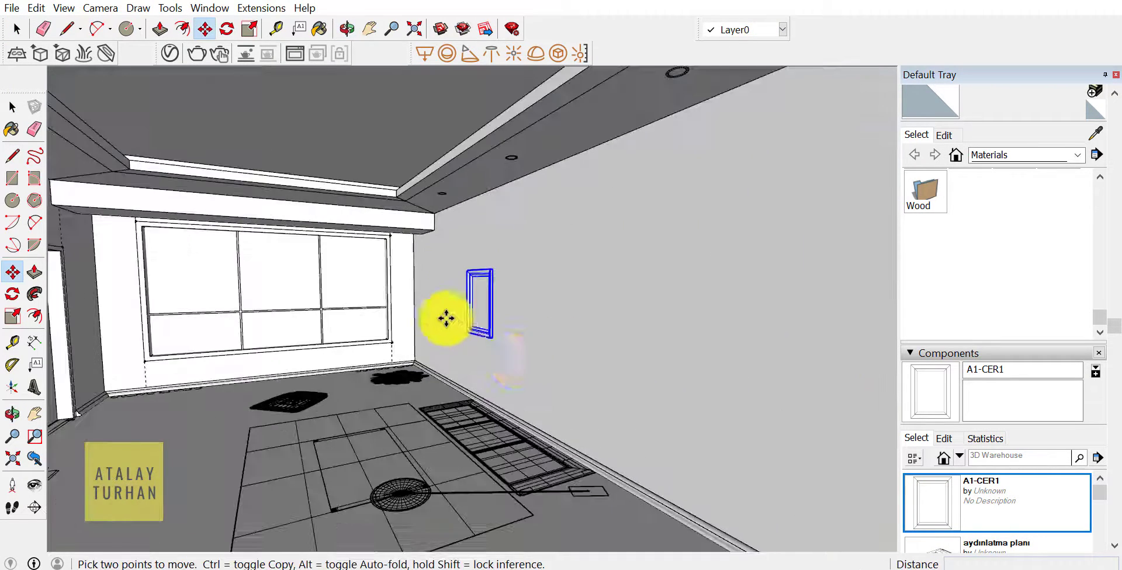
{"action": "mouse_move", "coordinate": [444, 316]}
{"action": "middle_mouse_down"}
{"action": "mouse_move", "coordinate": [584, 367]}
{"action": "mouse_move", "coordinate": [496, 339]}
{"action": "middle_mouse_up"}
{"action": "scroll", "coordinate": [541, 346], "scroll_direction": "up", "scroll_amount": 2}
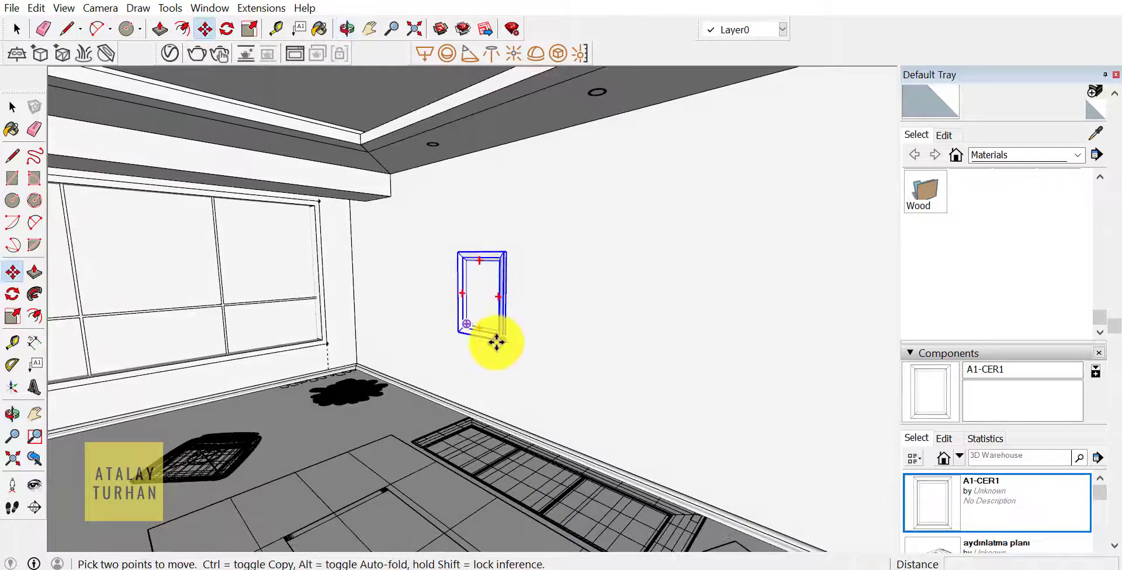
{"action": "left_click", "coordinate": [496, 339]}
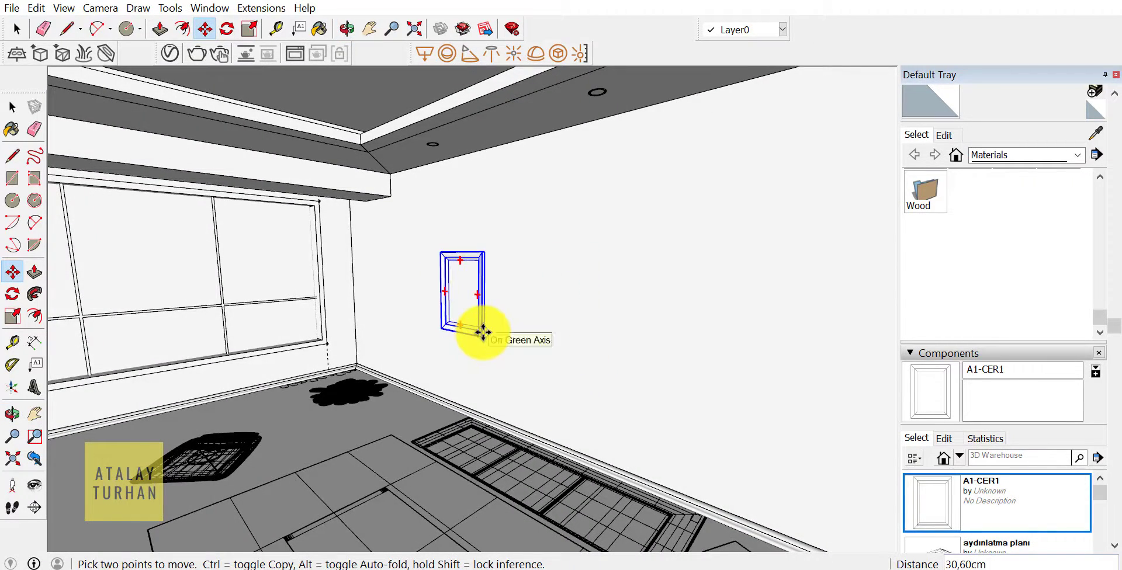
{"action": "left_click", "coordinate": [509, 345]}
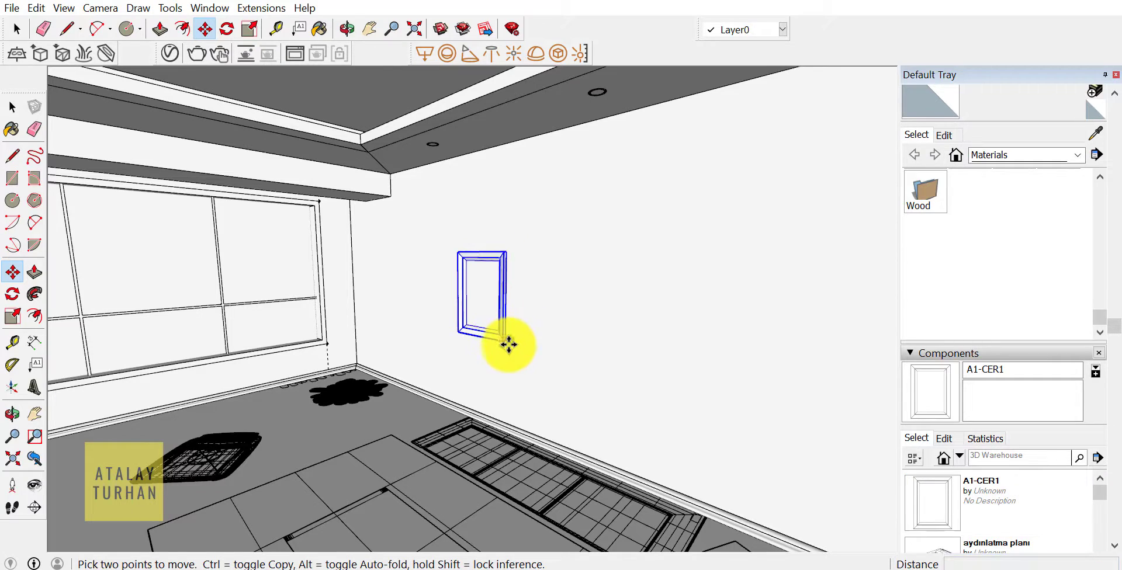
Ctrl-copy the frame to the right and add a third at the same spacing.
{"action": "key", "text": "ctrl"}
{"action": "left_click", "coordinate": [504, 345]}
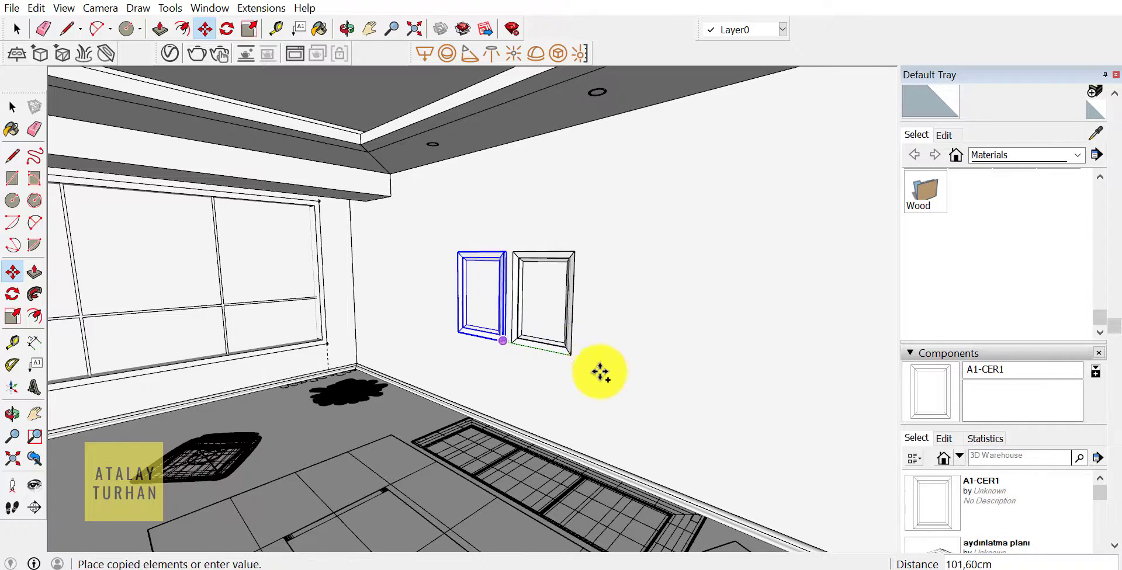
{"action": "left_click", "coordinate": [602, 372]}
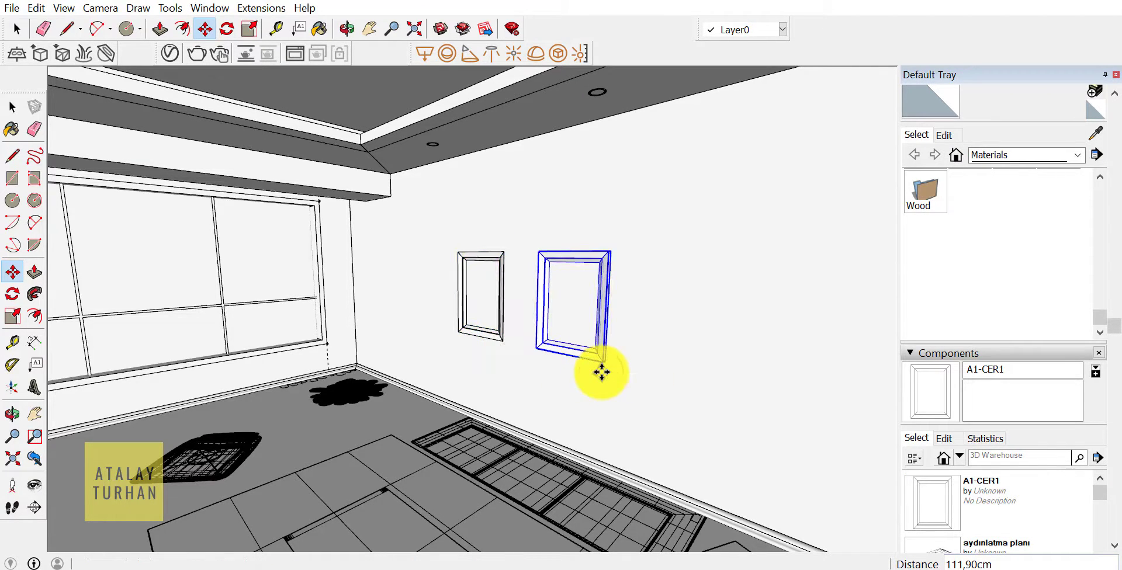
{"action": "key", "text": "Return"}
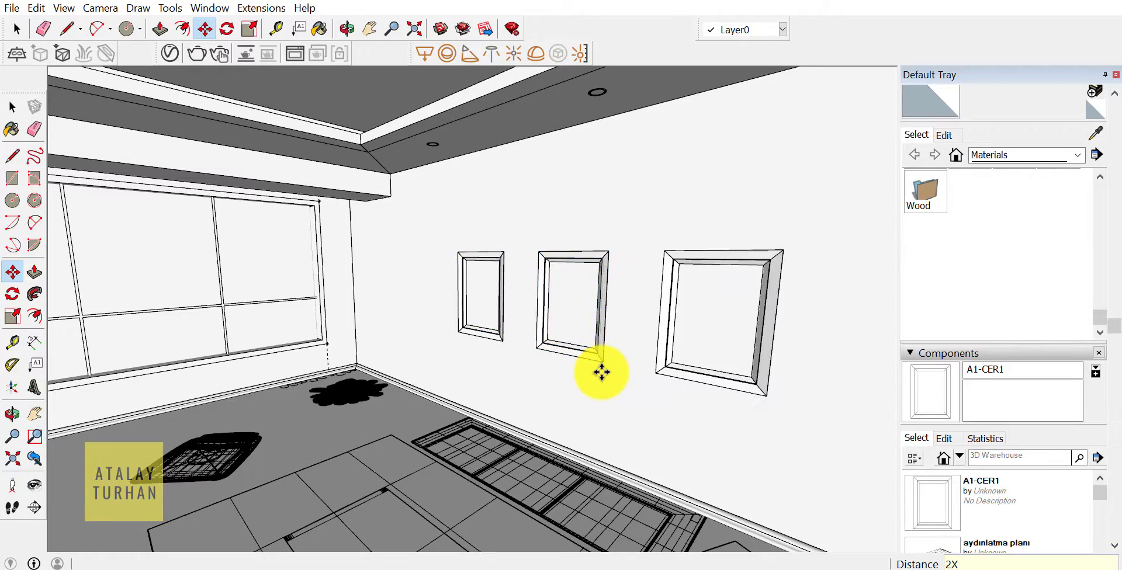
{"action": "scroll", "coordinate": [601, 371], "scroll_direction": "down", "scroll_amount": 3}
{"action": "middle_click_drag", "start_coordinate": [601, 371], "coordinate": [544, 340]}
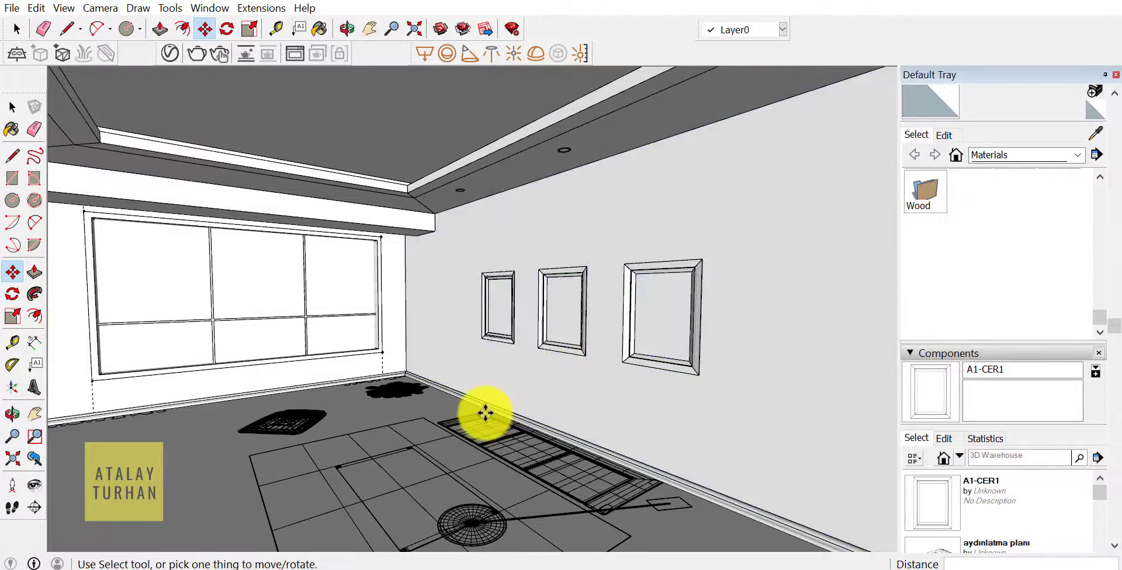
{"action": "middle_click_drag", "start_coordinate": [483, 408], "coordinate": [413, 393]}
{"action": "left_click", "coordinate": [6, 108]}
Select the floor component and hide it.
{"action": "mouse_move", "coordinate": [358, 281]}
{"action": "middle_mouse_down"}
{"action": "mouse_move", "coordinate": [308, 418]}
{"action": "mouse_move", "coordinate": [283, 426]}
{"action": "mouse_move", "coordinate": [323, 358]}
{"action": "middle_mouse_up"}
{"action": "left_click", "coordinate": [274, 385]}
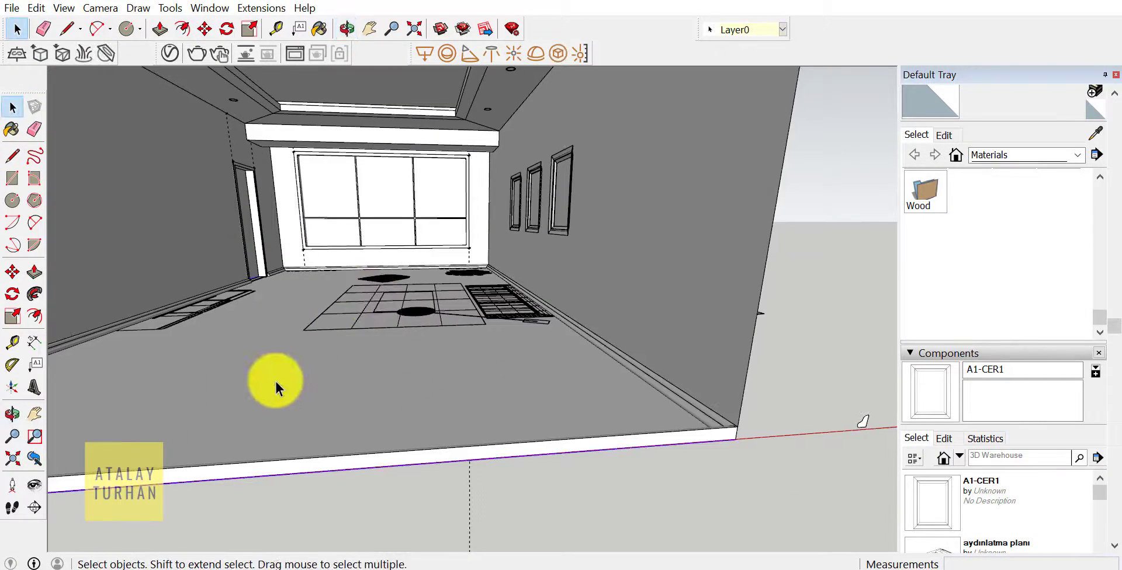
{"action": "right_click", "coordinate": [272, 355]}
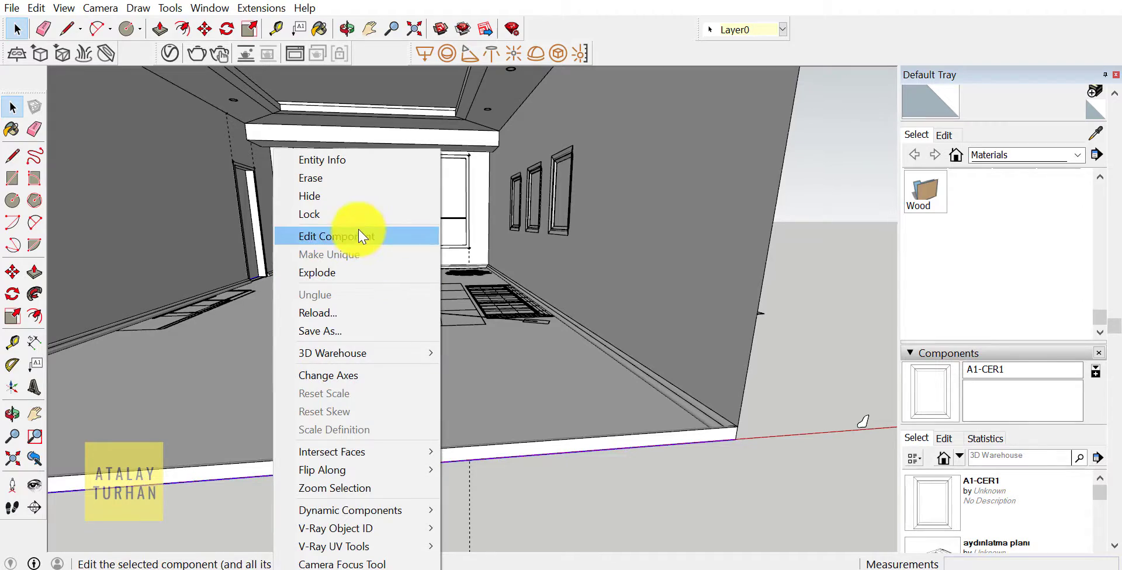
{"action": "left_click", "coordinate": [337, 198]}
Zoom to the baseboard and select the red wavy curve running along it.
{"action": "middle_click_drag", "start_coordinate": [349, 238], "coordinate": [326, 288]}
{"action": "scroll", "coordinate": [311, 254], "scroll_direction": "up", "scroll_amount": 5}
{"action": "mouse_move", "coordinate": [309, 247]}
{"action": "middle_mouse_down"}
{"action": "mouse_move", "coordinate": [358, 233]}
{"action": "mouse_move", "coordinate": [321, 338]}
{"action": "middle_mouse_up"}
{"action": "scroll", "coordinate": [297, 244], "scroll_direction": "up", "scroll_amount": 5}
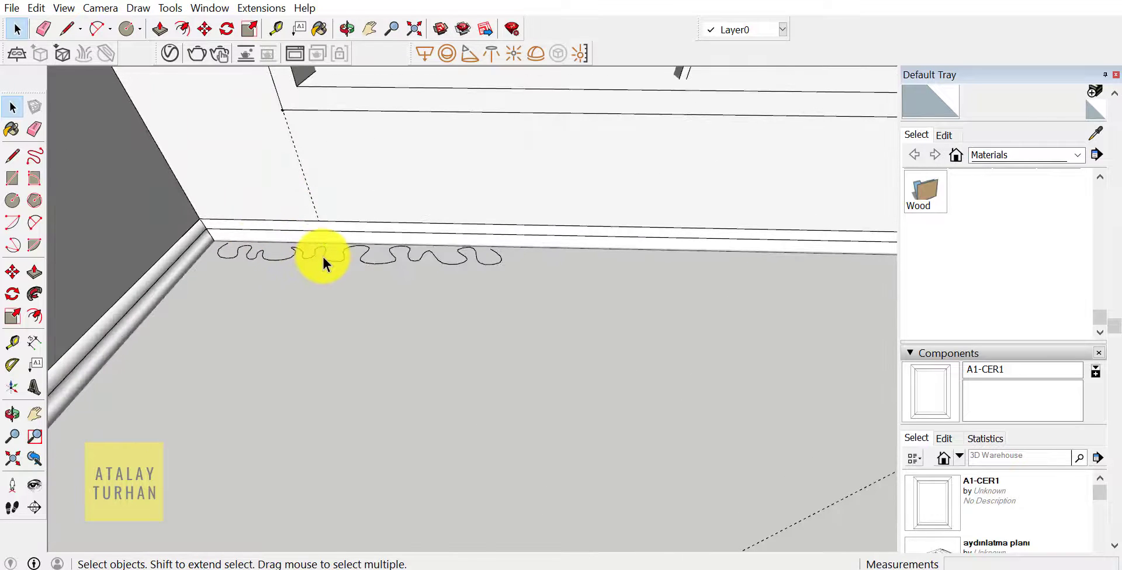
{"action": "left_click", "coordinate": [321, 255]}
{"action": "mouse_move", "coordinate": [321, 271]}
{"action": "middle_mouse_down"}
{"action": "mouse_move", "coordinate": [259, 238]}
{"action": "mouse_move", "coordinate": [346, 264]}
{"action": "mouse_move", "coordinate": [348, 301]}
{"action": "mouse_move", "coordinate": [371, 293]}
{"action": "mouse_move", "coordinate": [431, 391]}
{"action": "mouse_move", "coordinate": [386, 302]}
{"action": "mouse_move", "coordinate": [269, 288]}
{"action": "middle_mouse_up"}
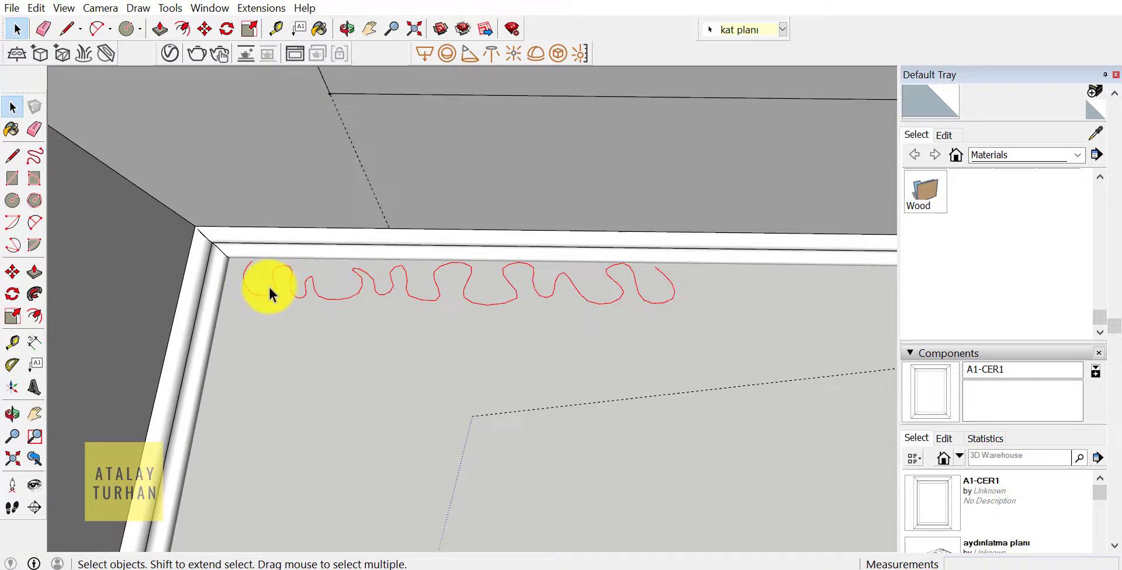
{"action": "middle_click_drag", "start_coordinate": [331, 303], "coordinate": [337, 295]}
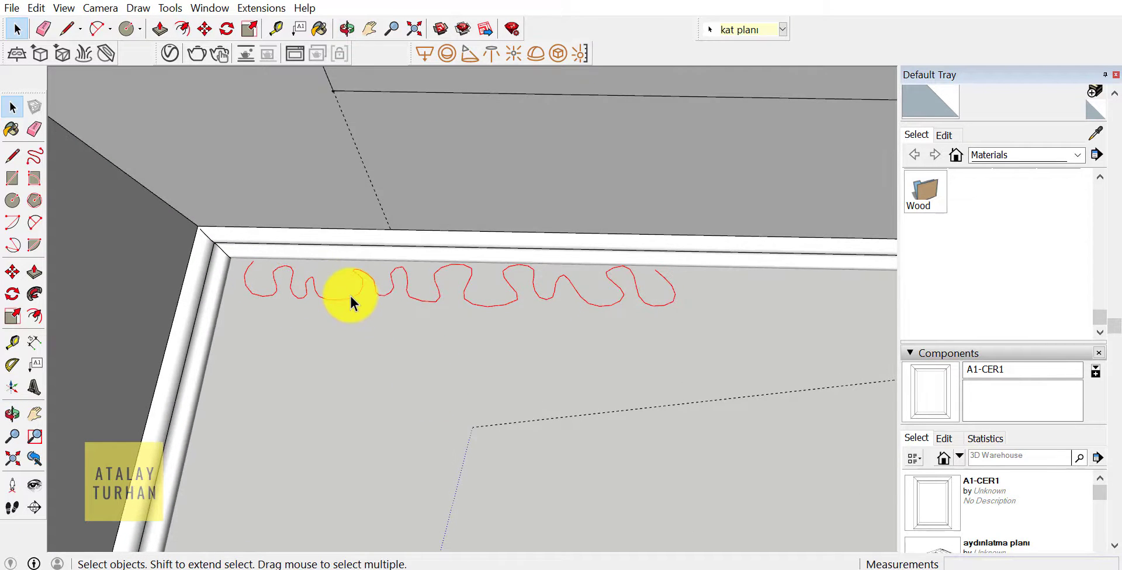
{"action": "right_click", "coordinate": [351, 295]}
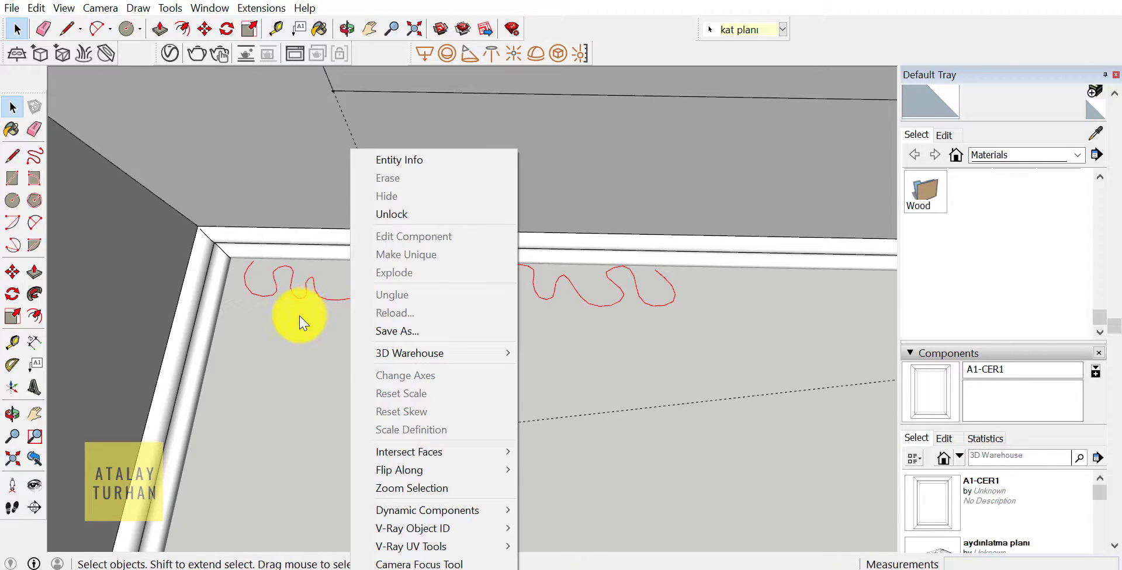
{"action": "left_click", "coordinate": [324, 298]}
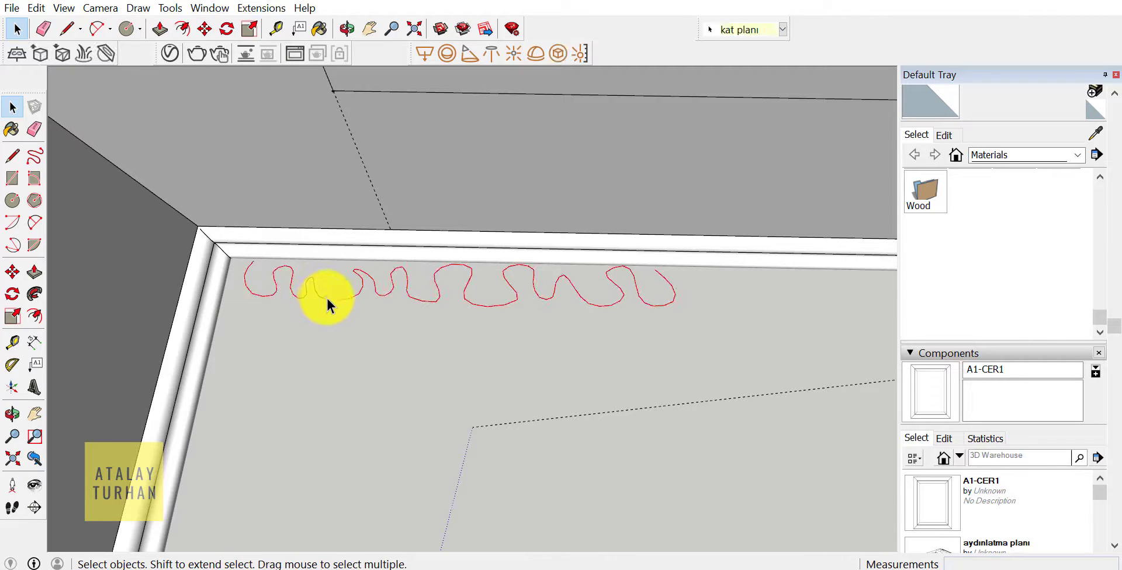
{"action": "scroll", "coordinate": [230, 263], "scroll_direction": "up", "scroll_amount": 1}
With the Line tool, trace straight edges along the left part of the red wavy curve.
{"action": "left_click", "coordinate": [12, 156]}
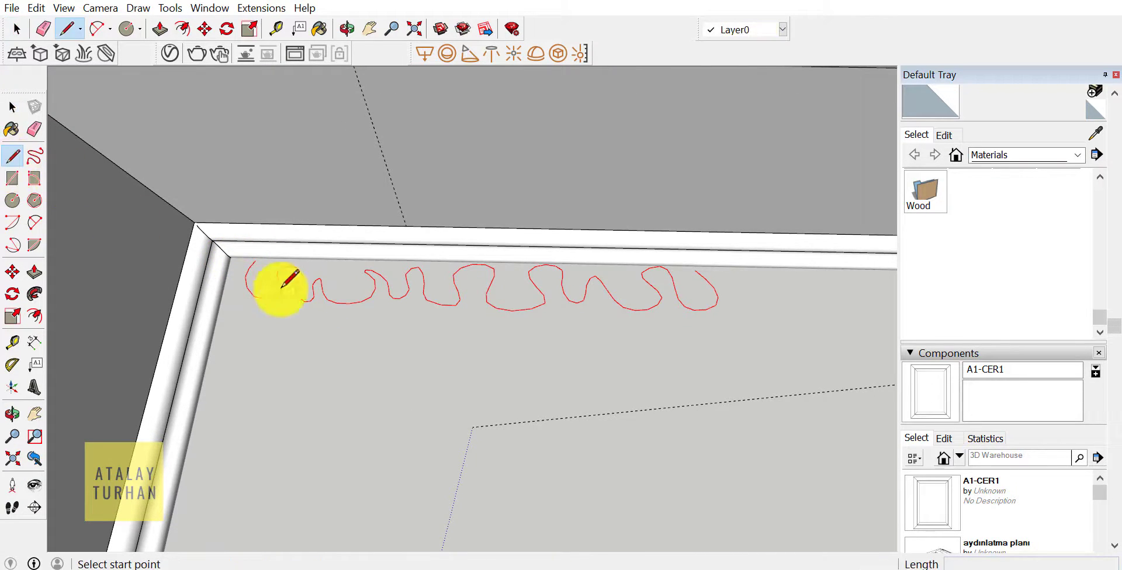
{"action": "mouse_move", "coordinate": [280, 283]}
{"action": "middle_mouse_down"}
{"action": "mouse_move", "coordinate": [200, 240]}
{"action": "mouse_move", "coordinate": [308, 200]}
{"action": "middle_mouse_up"}
{"action": "scroll", "coordinate": [296, 238], "scroll_direction": "up", "scroll_amount": 1}
{"action": "scroll", "coordinate": [315, 249], "scroll_direction": "up", "scroll_amount": 1}
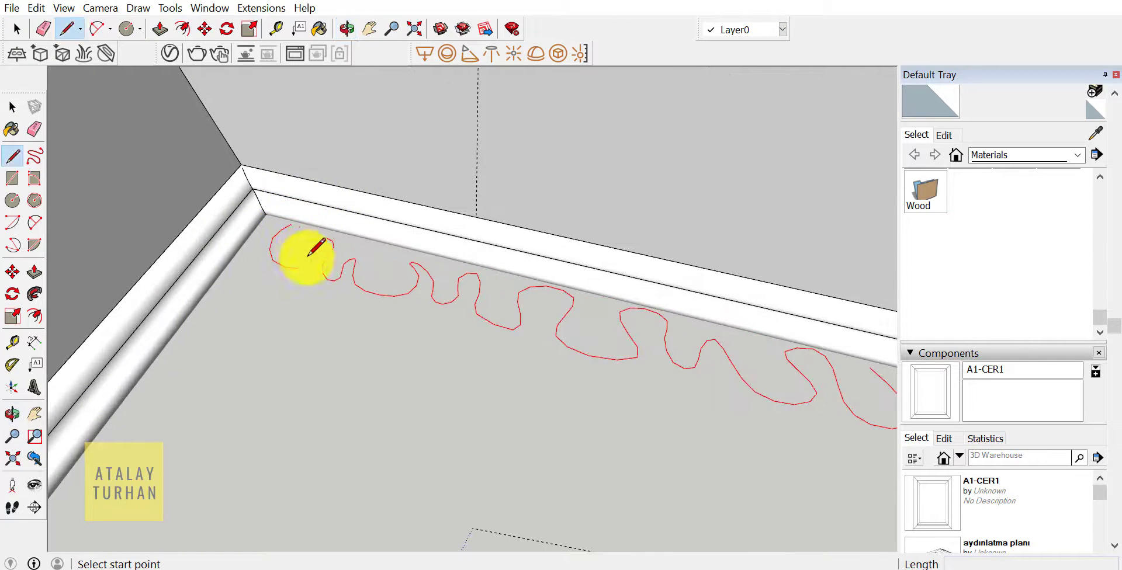
{"action": "middle_click_drag", "start_coordinate": [308, 253], "coordinate": [304, 230]}
{"action": "left_click", "coordinate": [306, 225]}
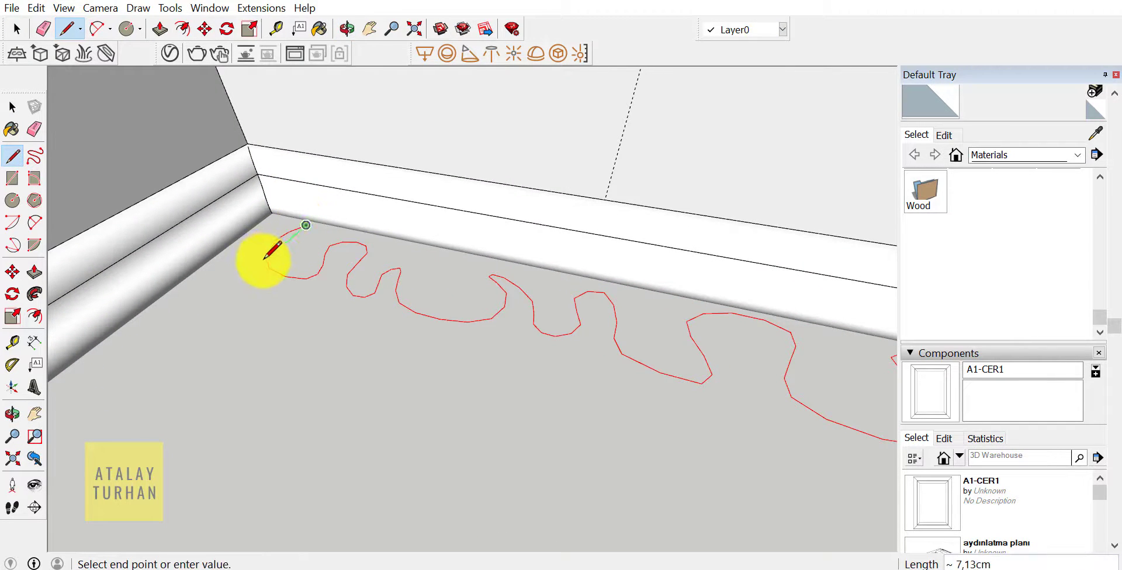
{"action": "left_click", "coordinate": [260, 265]}
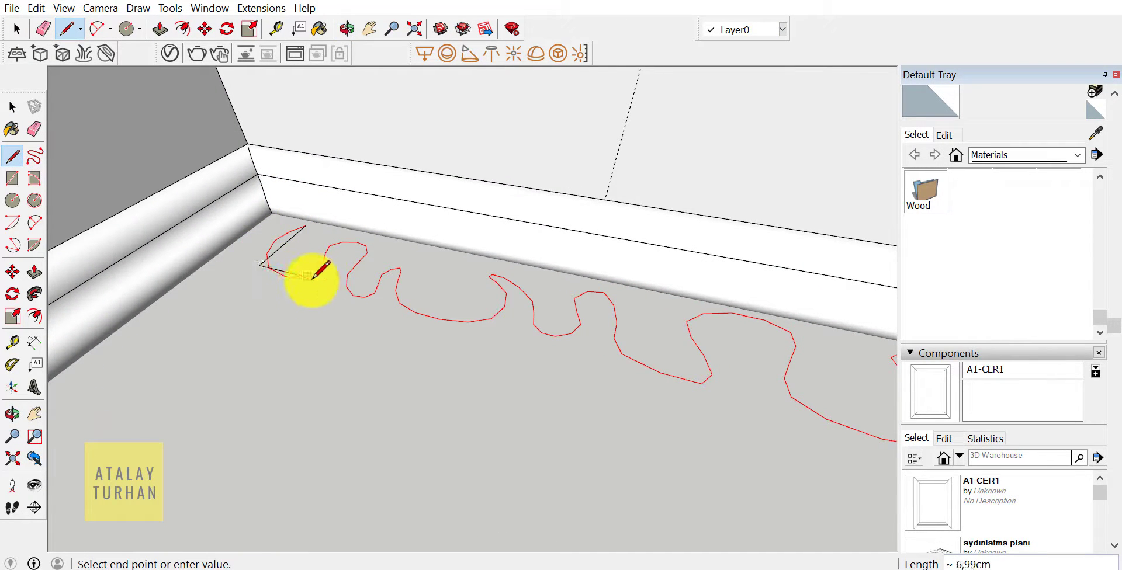
{"action": "left_click", "coordinate": [308, 276]}
{"action": "left_click", "coordinate": [342, 242]}
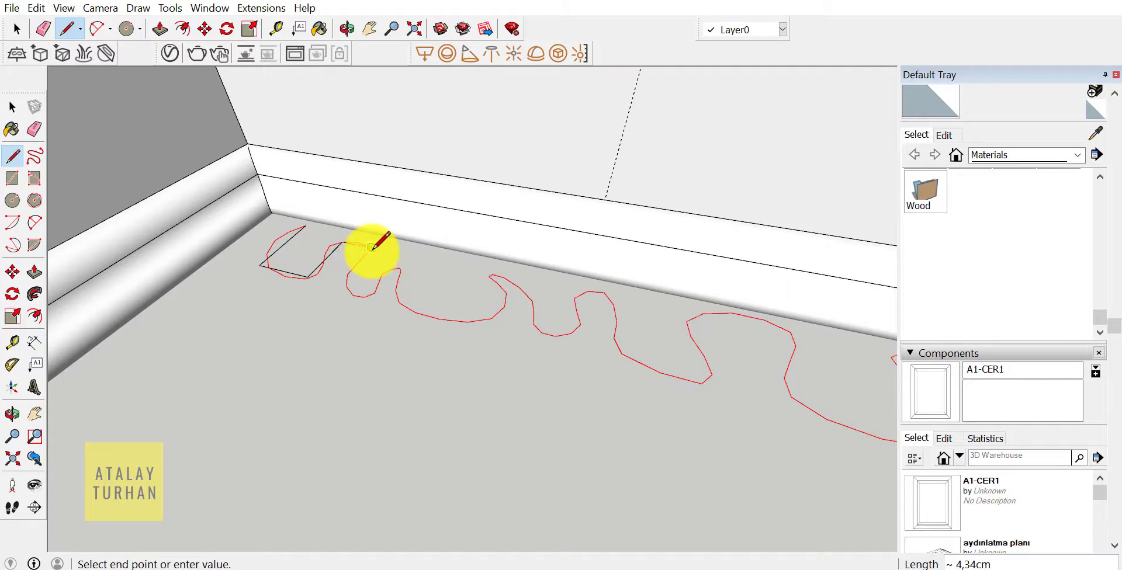
{"action": "left_click", "coordinate": [372, 247]}
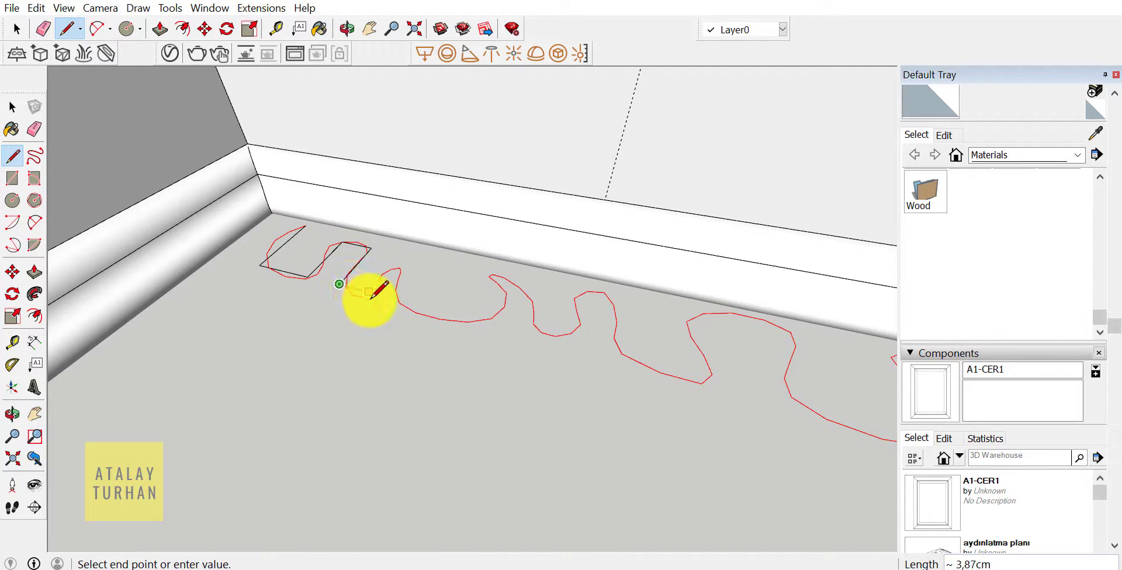
{"action": "left_click", "coordinate": [369, 291]}
{"action": "left_click", "coordinate": [401, 271]}
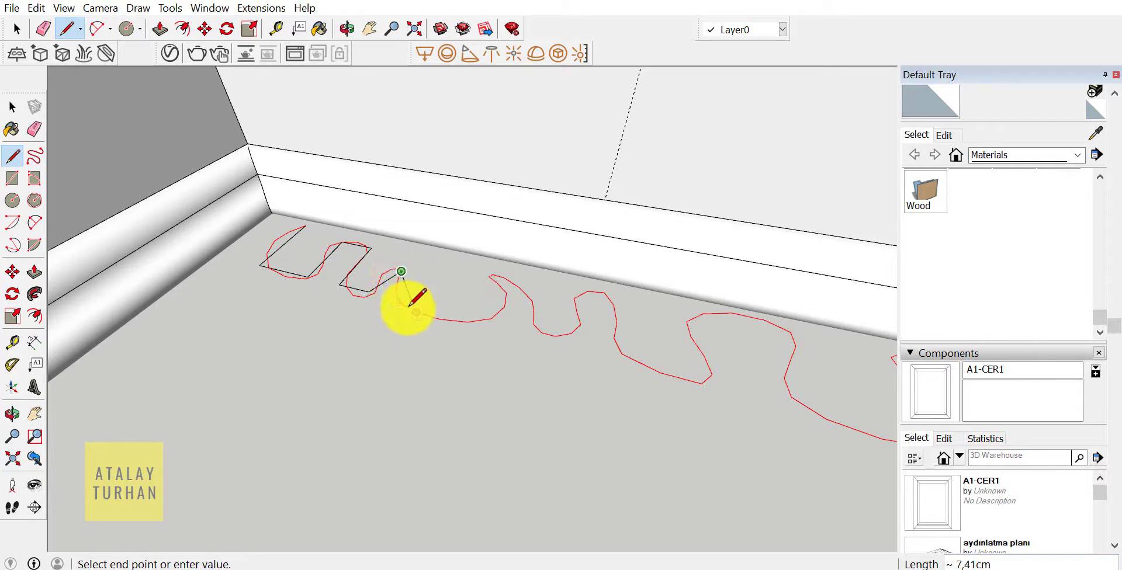
{"action": "left_click", "coordinate": [415, 312]}
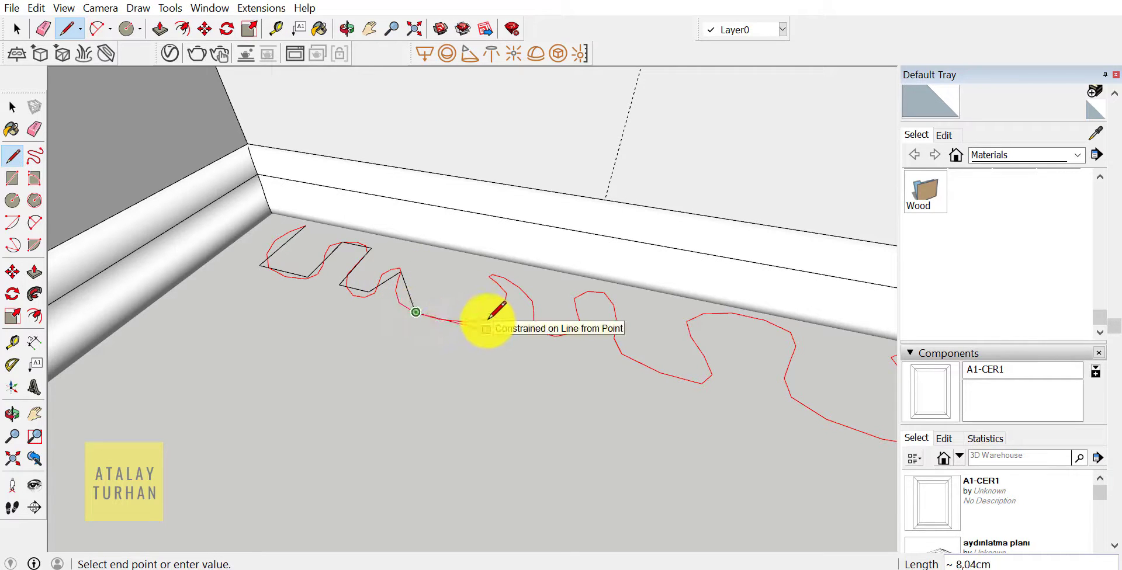
{"action": "left_click", "coordinate": [465, 325]}
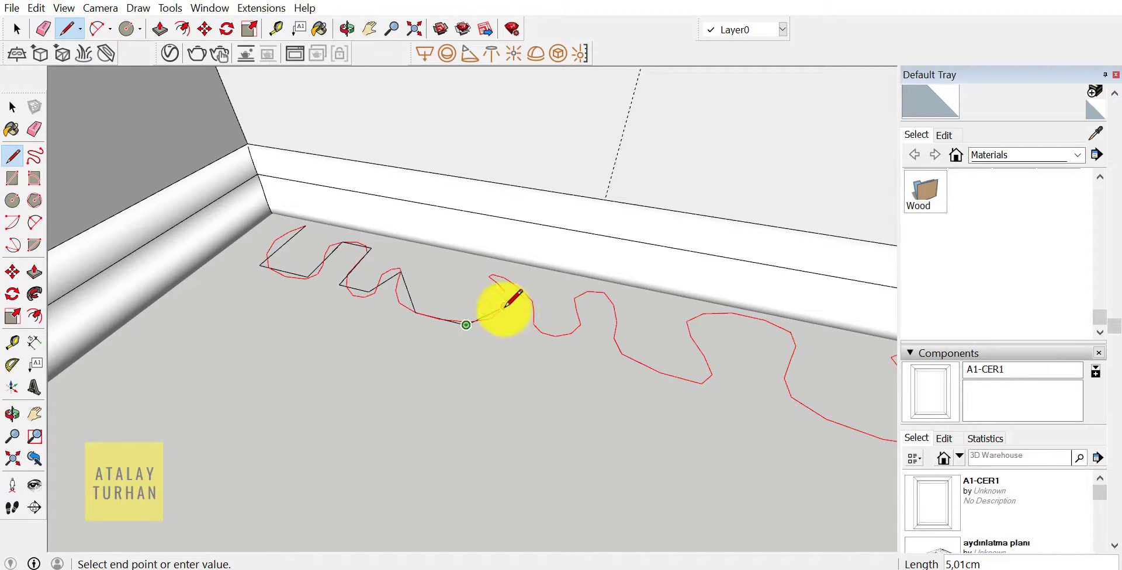
{"action": "left_click", "coordinate": [504, 307]}
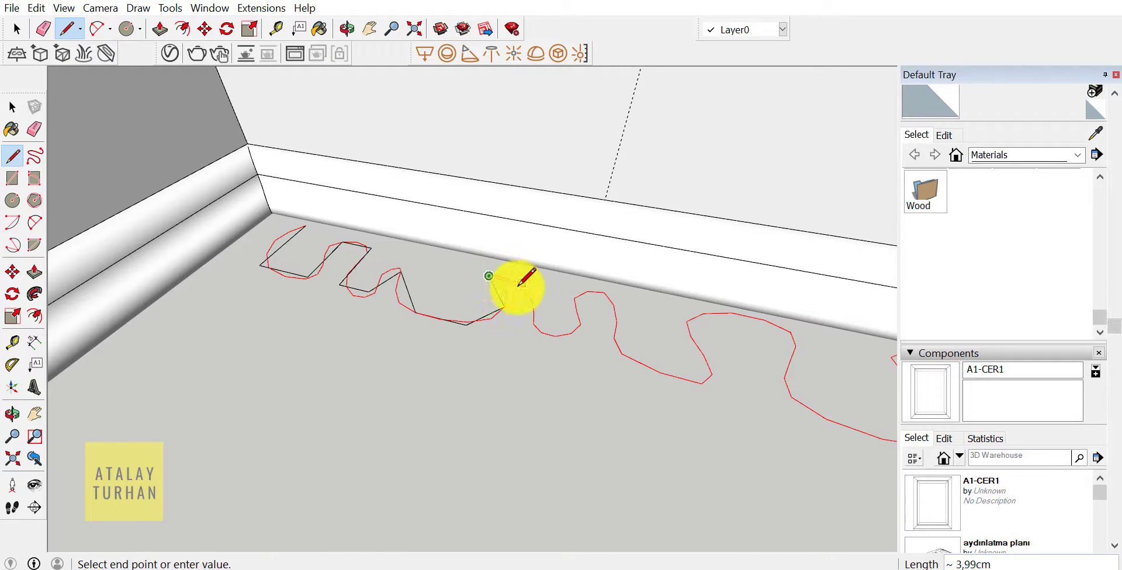
{"action": "left_click", "coordinate": [521, 283]}
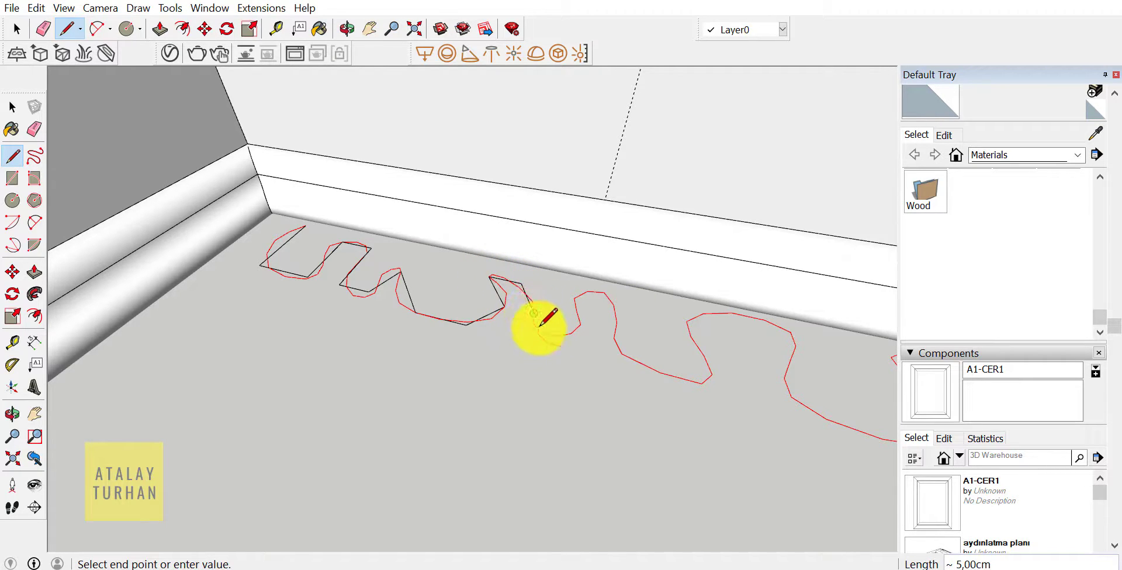
Continue tracing edges along the curve further right, orbiting to follow it.
{"action": "left_click", "coordinate": [556, 336]}
{"action": "left_click", "coordinate": [581, 325]}
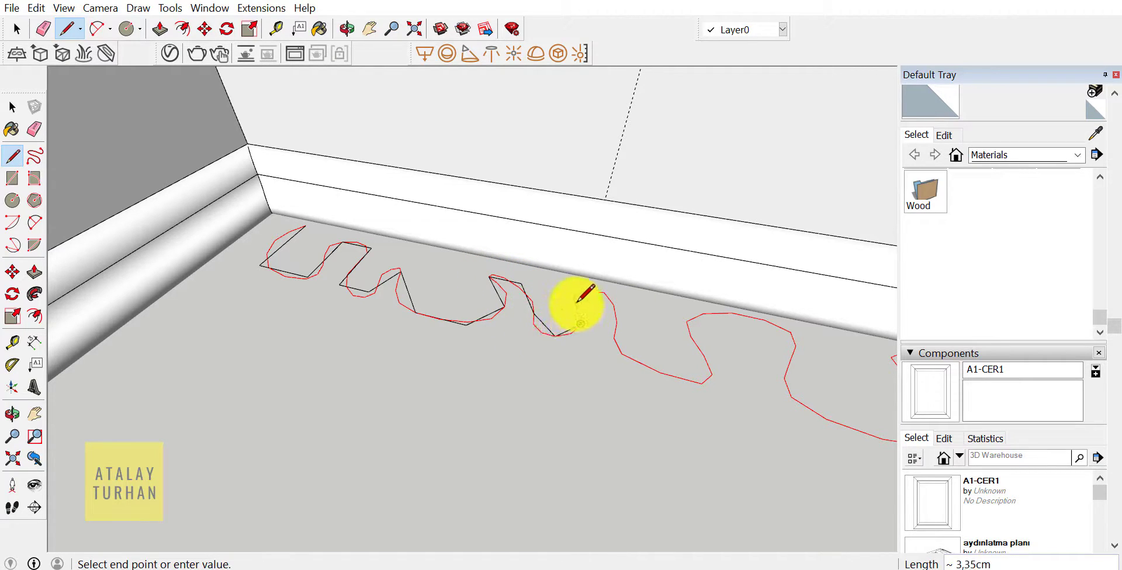
{"action": "left_click", "coordinate": [585, 301]}
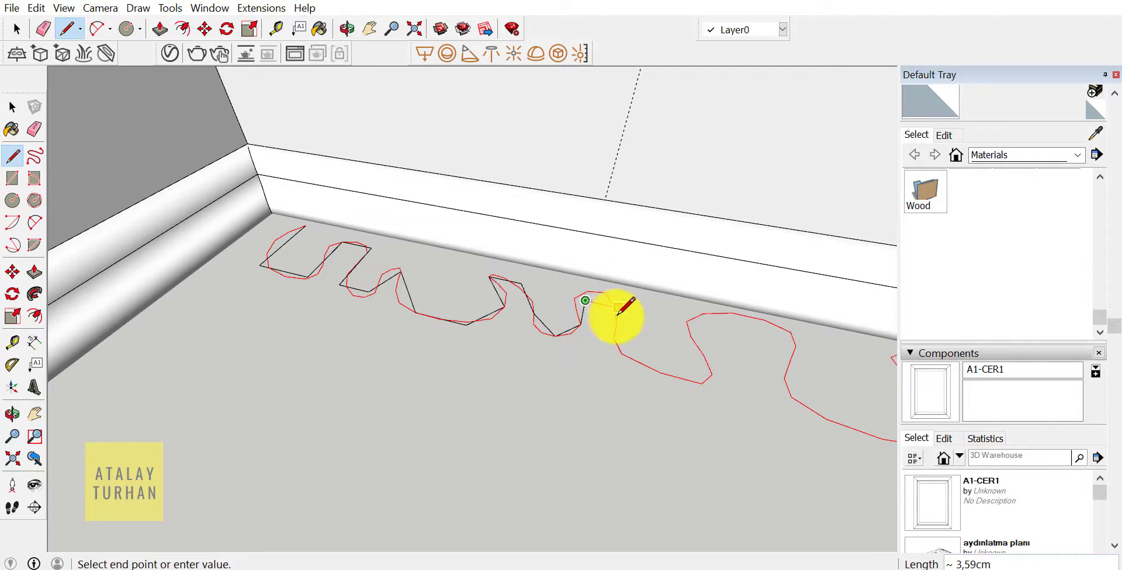
{"action": "left_click", "coordinate": [618, 308]}
{"action": "left_click", "coordinate": [615, 338]}
{"action": "left_click", "coordinate": [660, 373]}
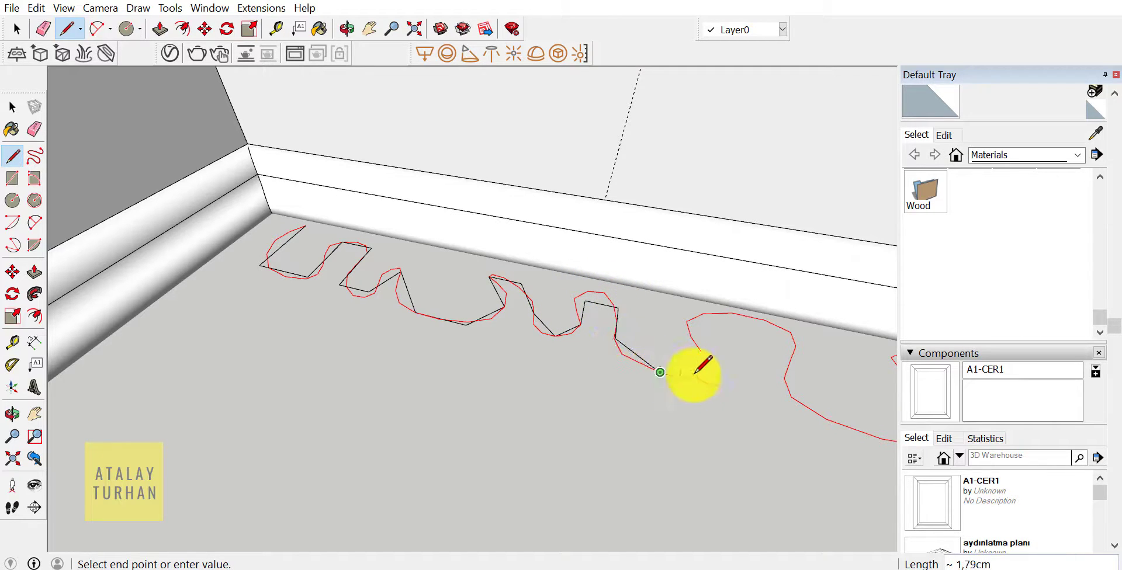
{"action": "left_click", "coordinate": [712, 376]}
{"action": "mouse_move", "coordinate": [676, 399]}
{"action": "middle_mouse_down"}
{"action": "mouse_move", "coordinate": [571, 380]}
{"action": "mouse_move", "coordinate": [534, 347]}
{"action": "middle_mouse_up"}
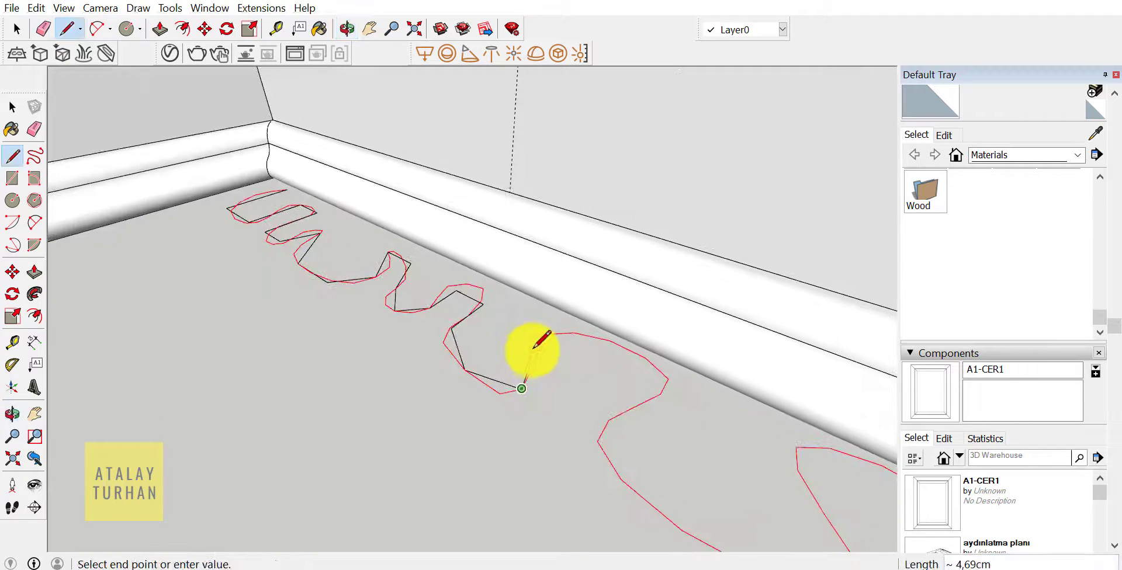
{"action": "left_click", "coordinate": [536, 348]}
{"action": "left_click", "coordinate": [573, 333]}
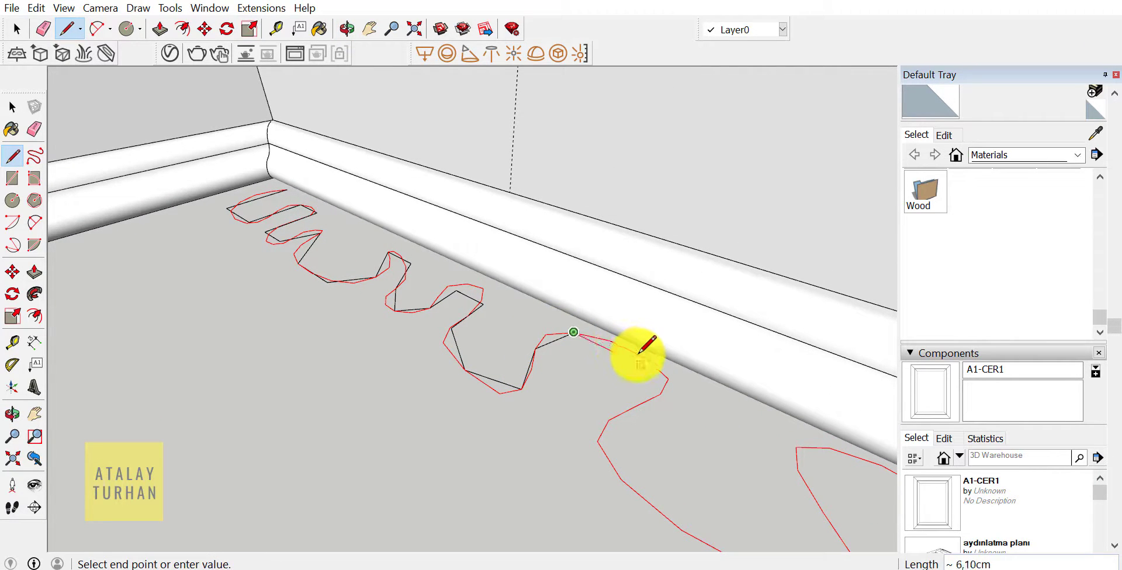
{"action": "left_click", "coordinate": [627, 349]}
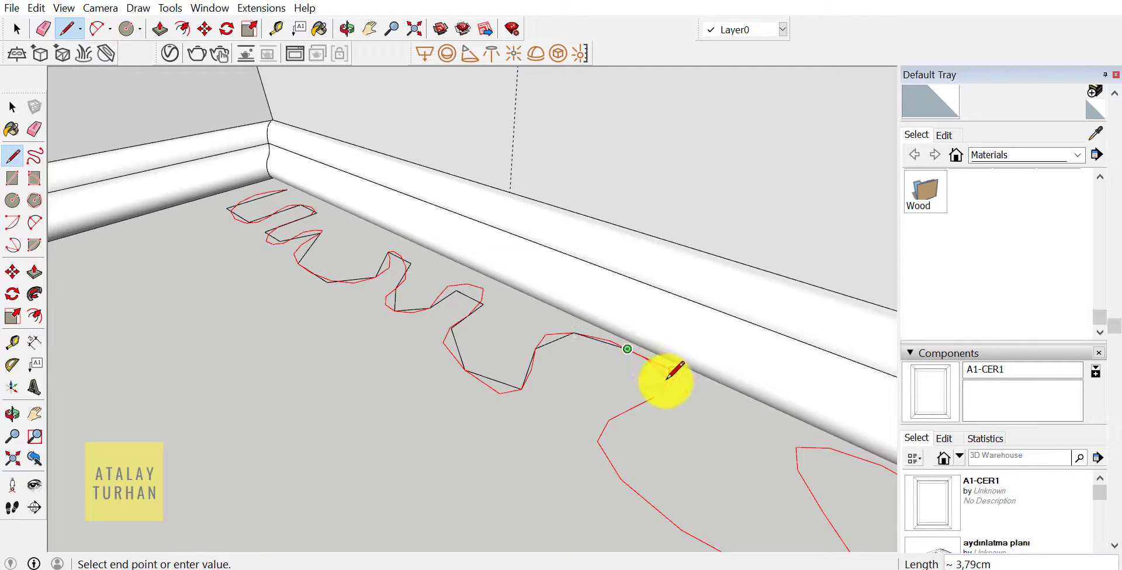
{"action": "left_click", "coordinate": [610, 420]}
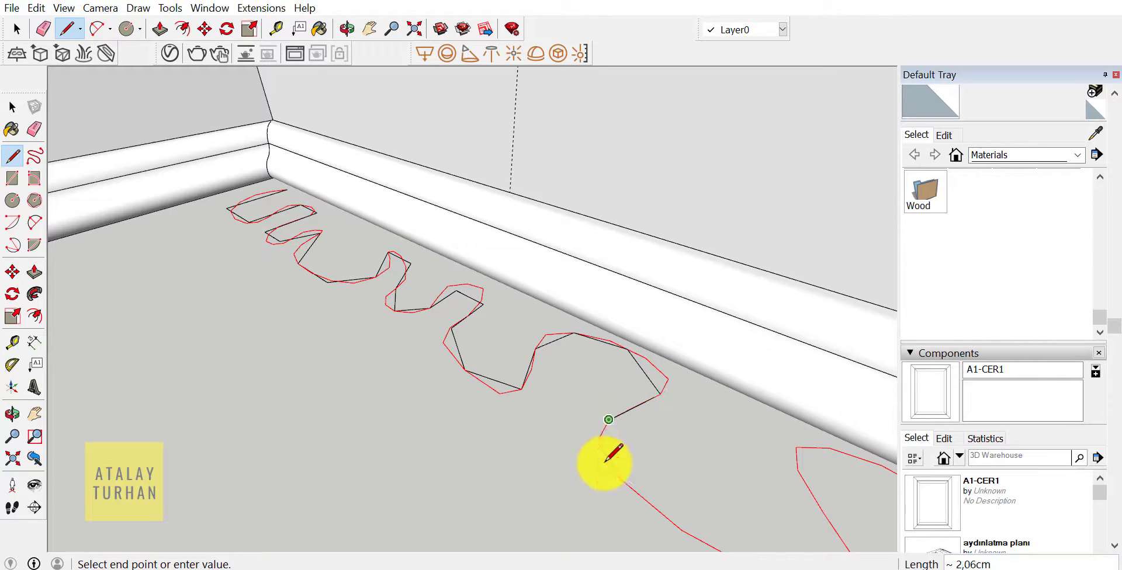
{"action": "left_click", "coordinate": [621, 479]}
Trace the next several waves of the red curve with connected straight line segments.
{"action": "mouse_move", "coordinate": [680, 493]}
{"action": "middle_mouse_down"}
{"action": "mouse_move", "coordinate": [513, 325]}
{"action": "mouse_move", "coordinate": [556, 371]}
{"action": "middle_mouse_up"}
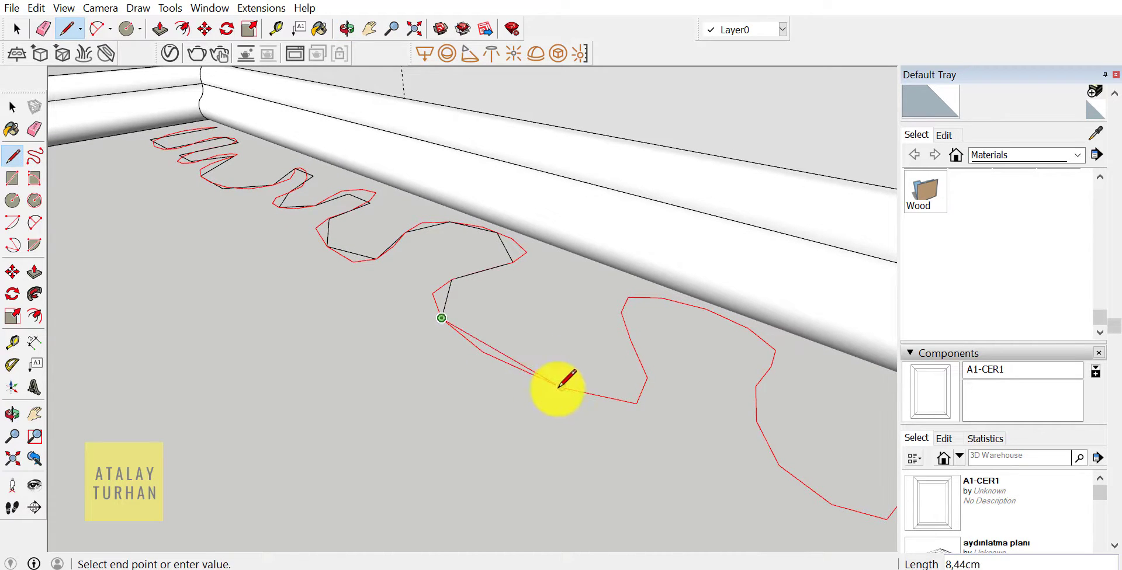
{"action": "left_click", "coordinate": [562, 387]}
{"action": "left_click", "coordinate": [637, 404]}
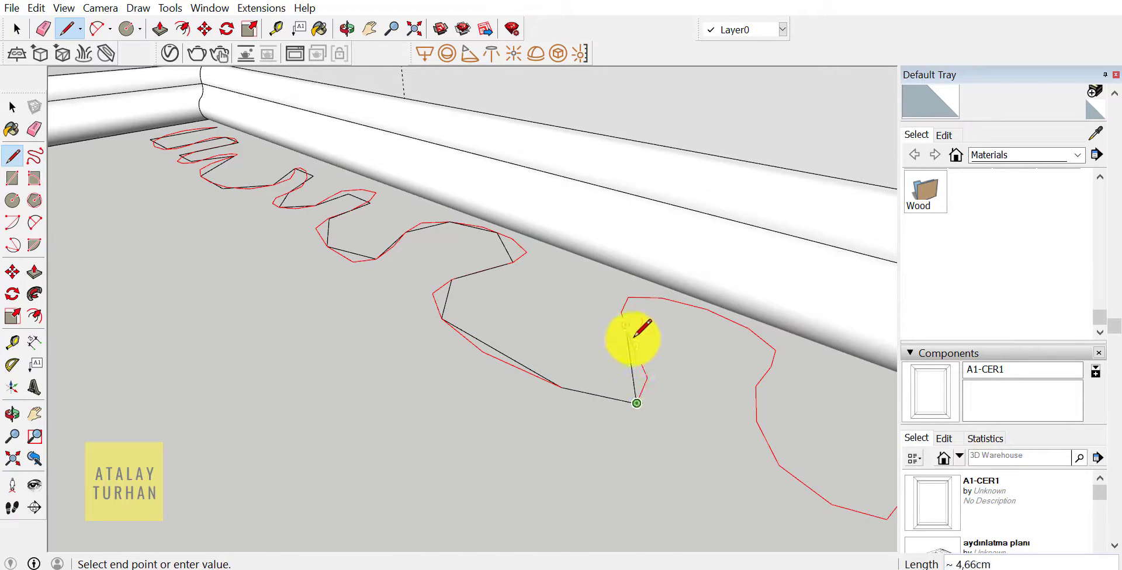
{"action": "left_click", "coordinate": [629, 297]}
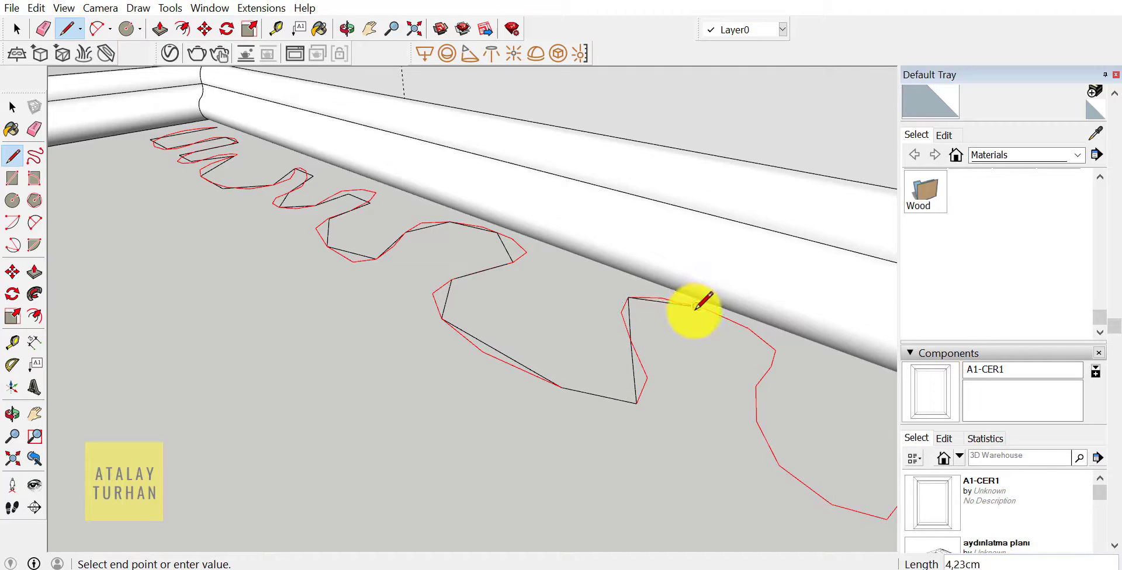
{"action": "left_click", "coordinate": [696, 307]}
{"action": "left_click", "coordinate": [762, 338]}
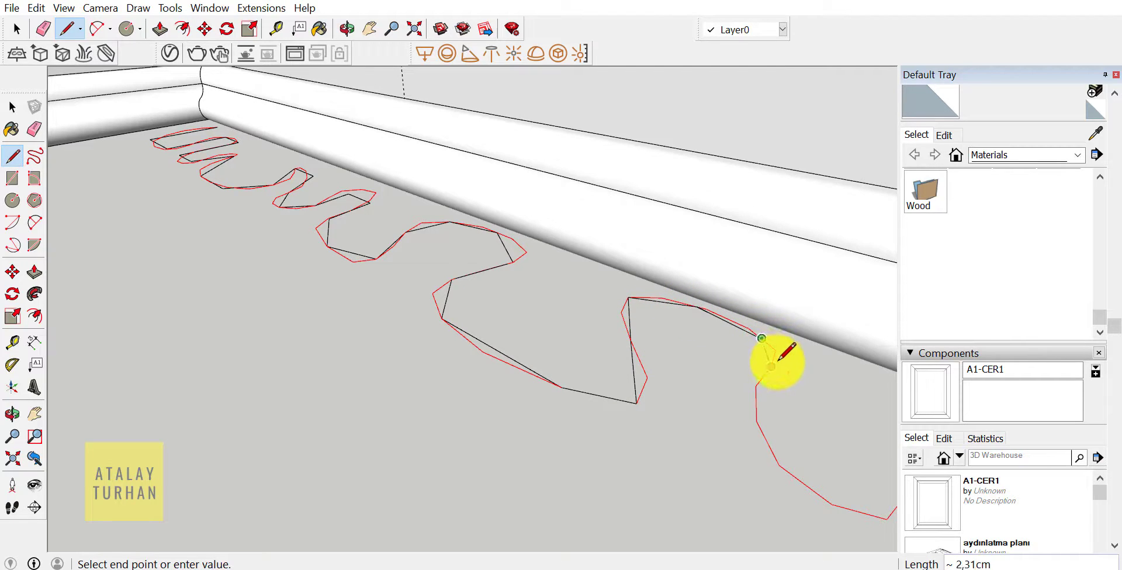
{"action": "left_click", "coordinate": [756, 386]}
{"action": "left_click", "coordinate": [781, 464]}
{"action": "middle_click_drag", "start_coordinate": [834, 514], "coordinate": [581, 381]}
{"action": "left_click", "coordinate": [578, 369]}
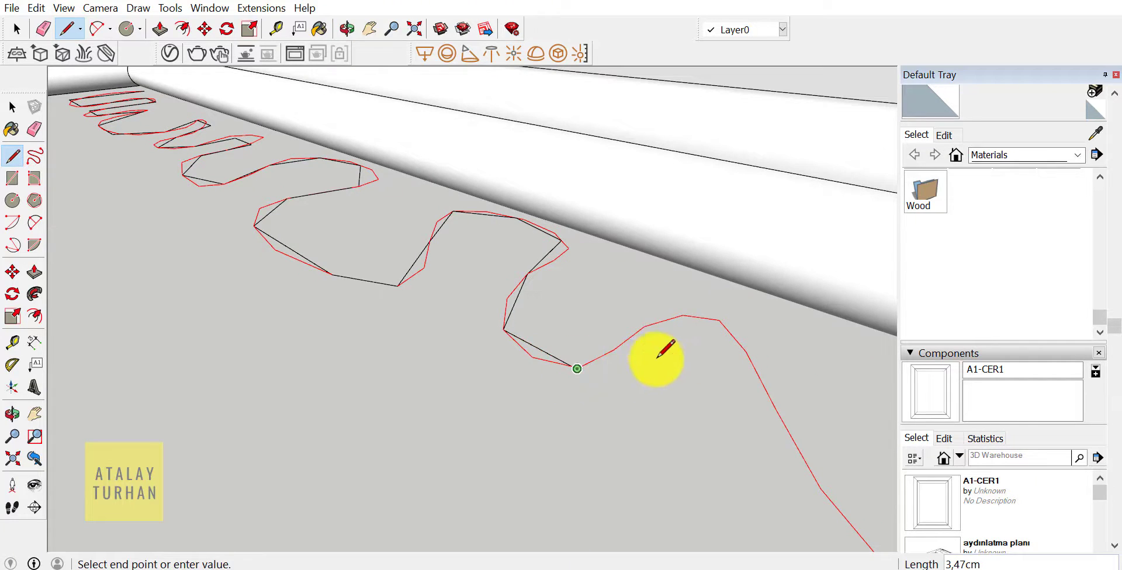
{"action": "left_click", "coordinate": [644, 327]}
{"action": "left_click", "coordinate": [719, 319]}
{"action": "scroll", "coordinate": [766, 391], "scroll_direction": "down", "scroll_amount": 1}
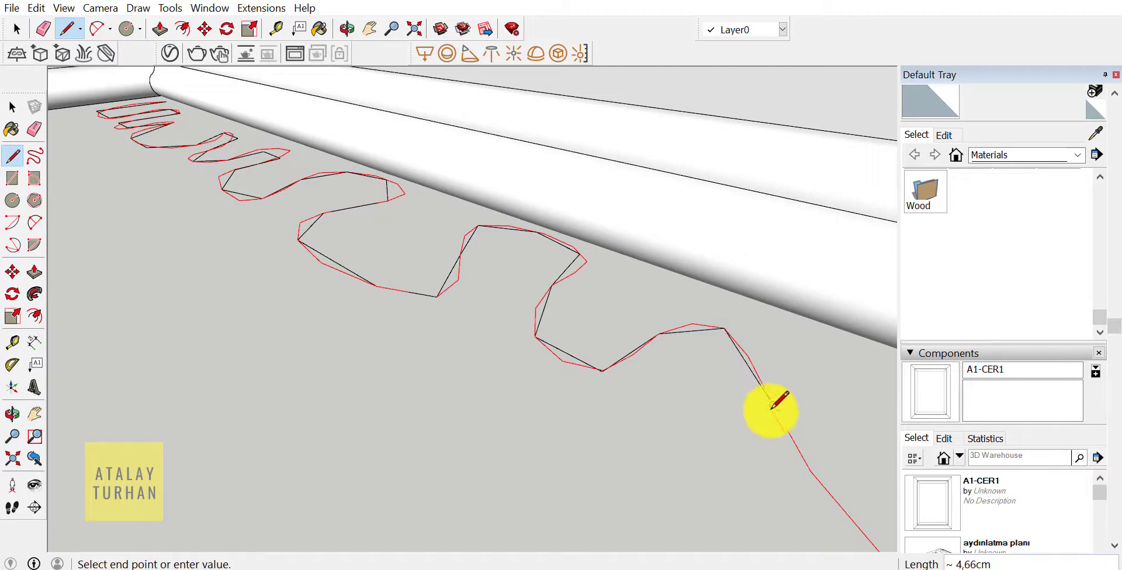
{"action": "left_click", "coordinate": [772, 406]}
{"action": "mouse_move", "coordinate": [852, 476]}
{"action": "middle_mouse_down"}
{"action": "mouse_move", "coordinate": [672, 325]}
{"action": "mouse_move", "coordinate": [614, 325]}
{"action": "middle_mouse_up"}
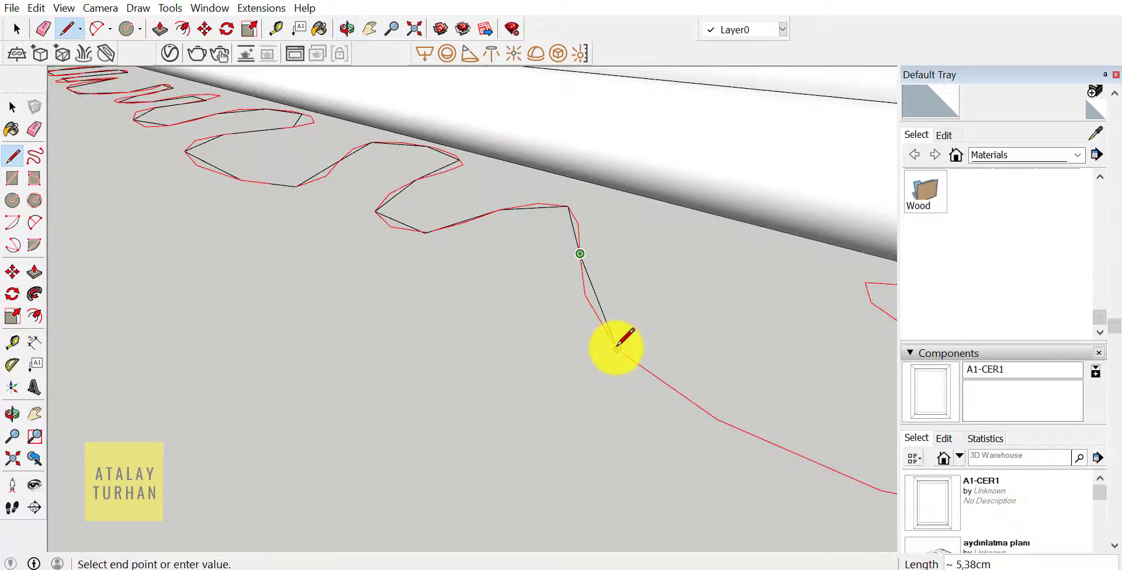
{"action": "left_click", "coordinate": [617, 349]}
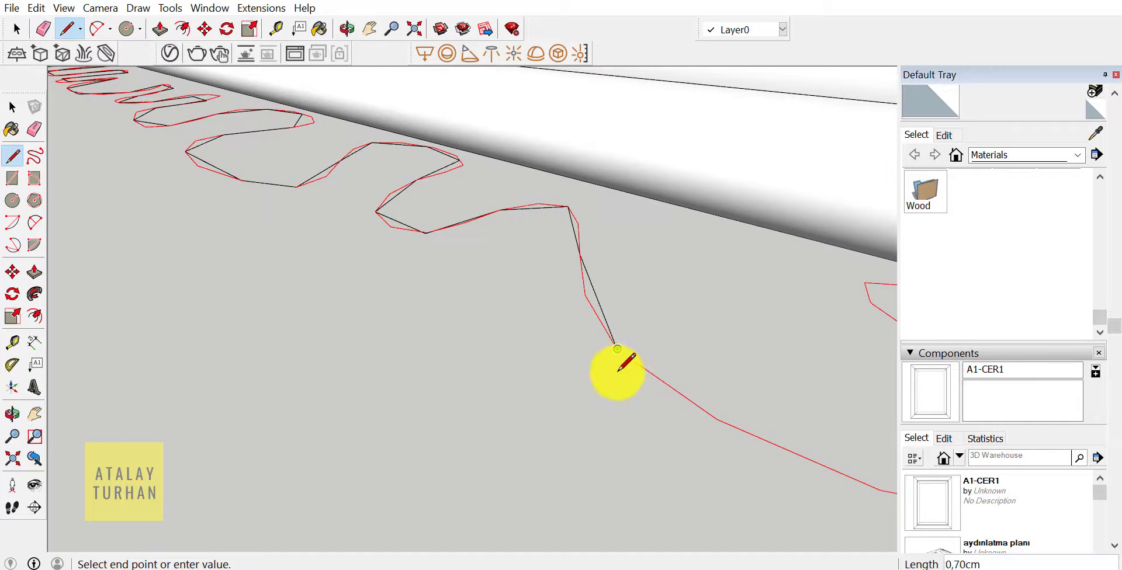
{"action": "left_click", "coordinate": [699, 412]}
Continue the straight edges over the last wave and around the curve's final loop.
{"action": "mouse_move", "coordinate": [725, 426]}
{"action": "middle_mouse_down"}
{"action": "mouse_move", "coordinate": [556, 343]}
{"action": "mouse_move", "coordinate": [628, 402]}
{"action": "mouse_move", "coordinate": [769, 413]}
{"action": "mouse_move", "coordinate": [696, 380]}
{"action": "mouse_move", "coordinate": [499, 343]}
{"action": "middle_mouse_up"}
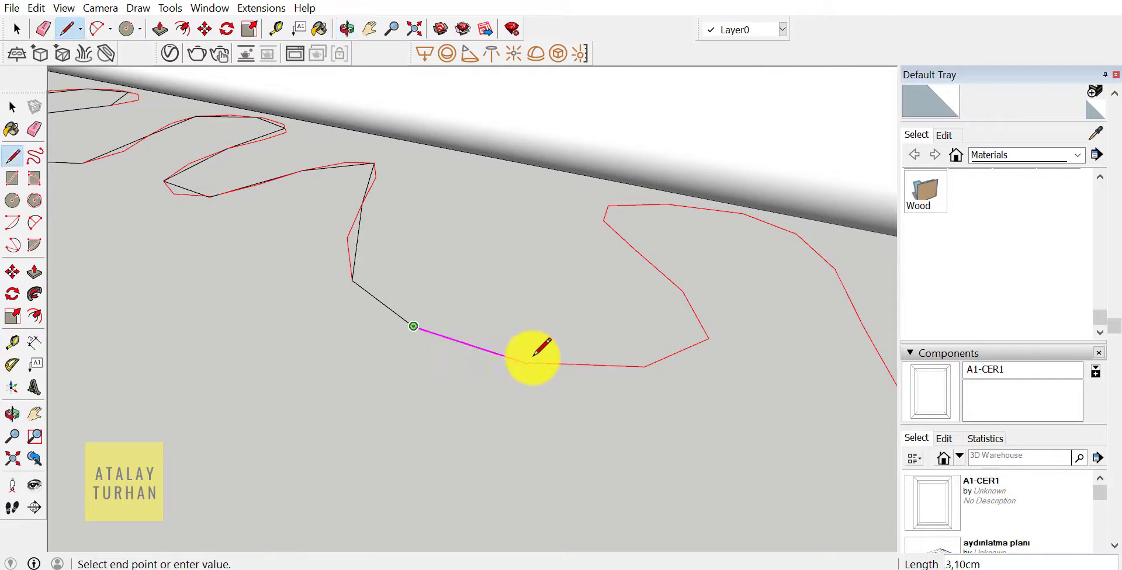
{"action": "left_click", "coordinate": [524, 362]}
{"action": "left_click", "coordinate": [645, 367]}
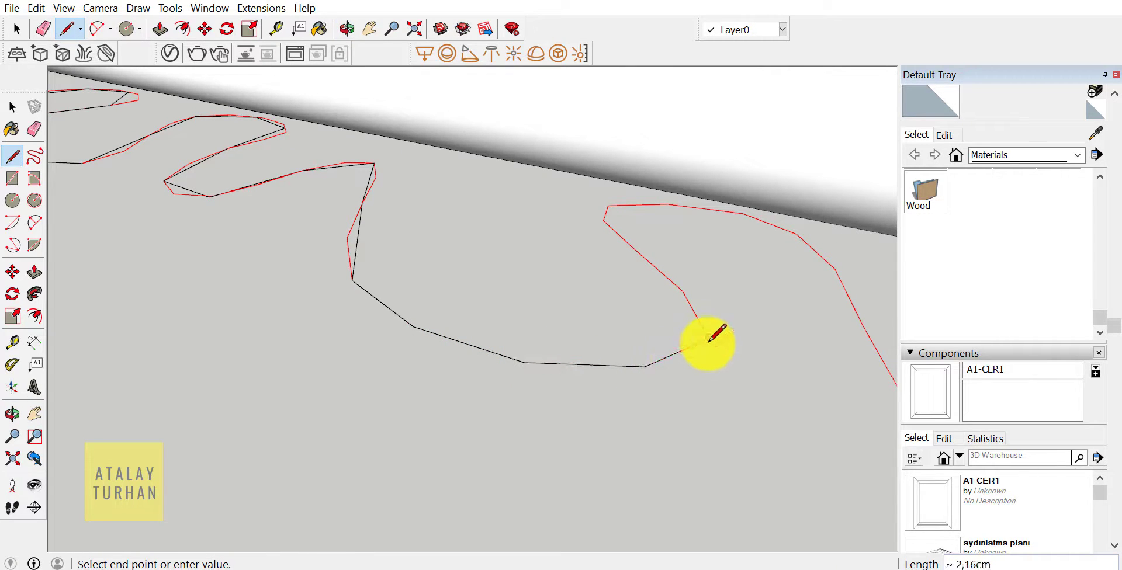
{"action": "left_click", "coordinate": [708, 338]}
{"action": "left_click", "coordinate": [656, 267]}
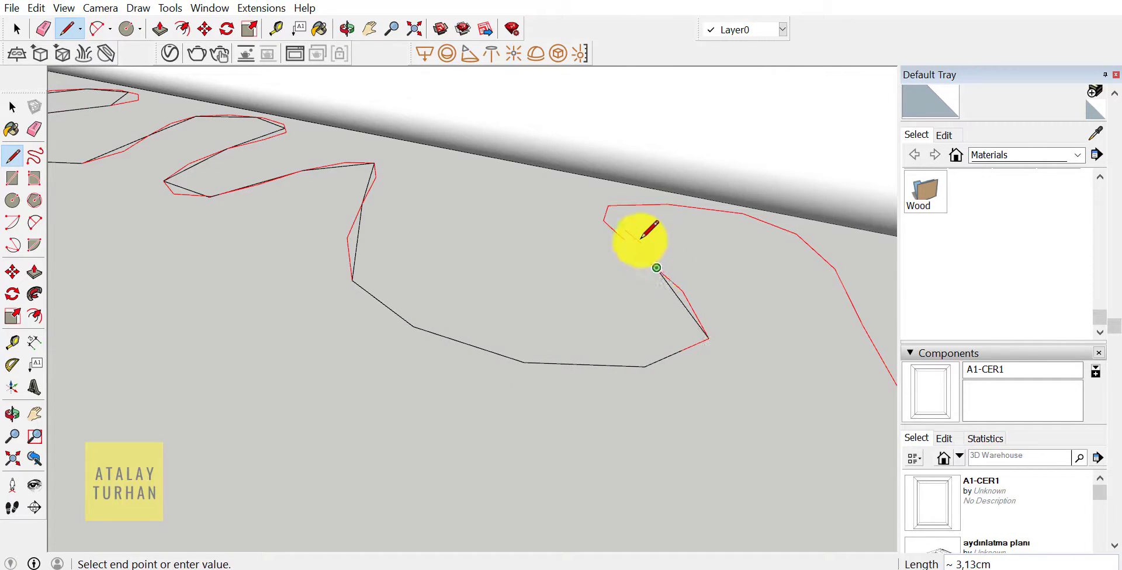
{"action": "left_click", "coordinate": [611, 216]}
{"action": "left_click", "coordinate": [667, 204]}
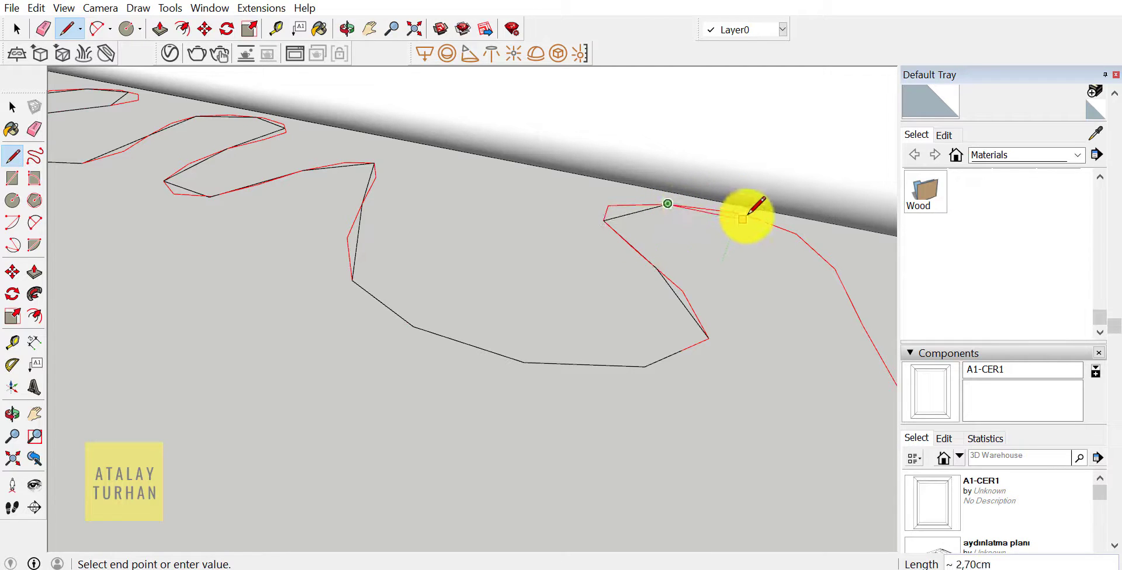
{"action": "left_click", "coordinate": [775, 225]}
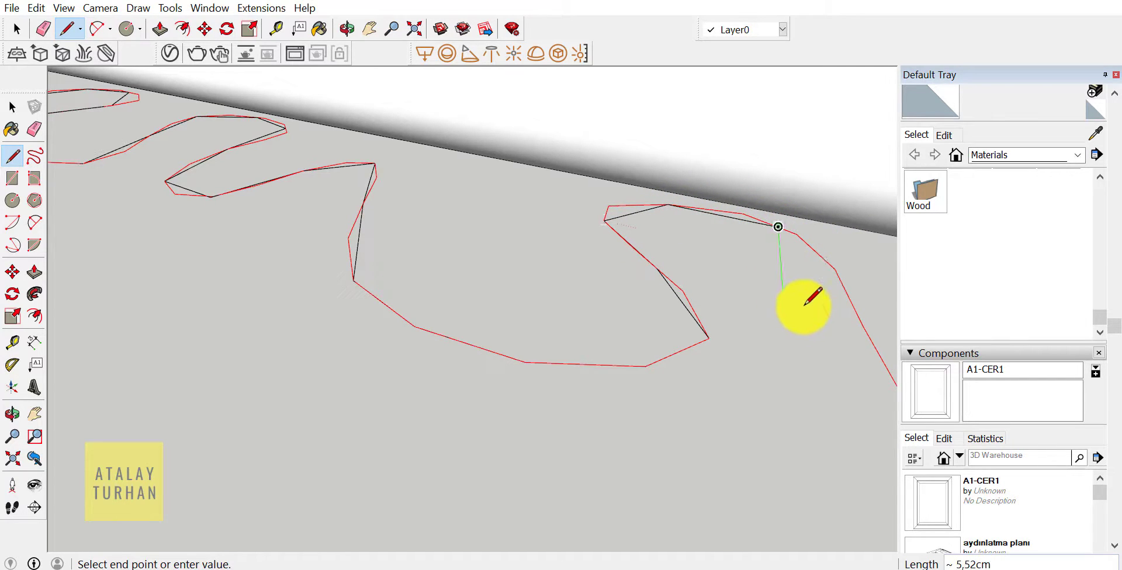
{"action": "left_click", "coordinate": [833, 275]}
{"action": "middle_click_drag", "start_coordinate": [859, 363], "coordinate": [569, 245]}
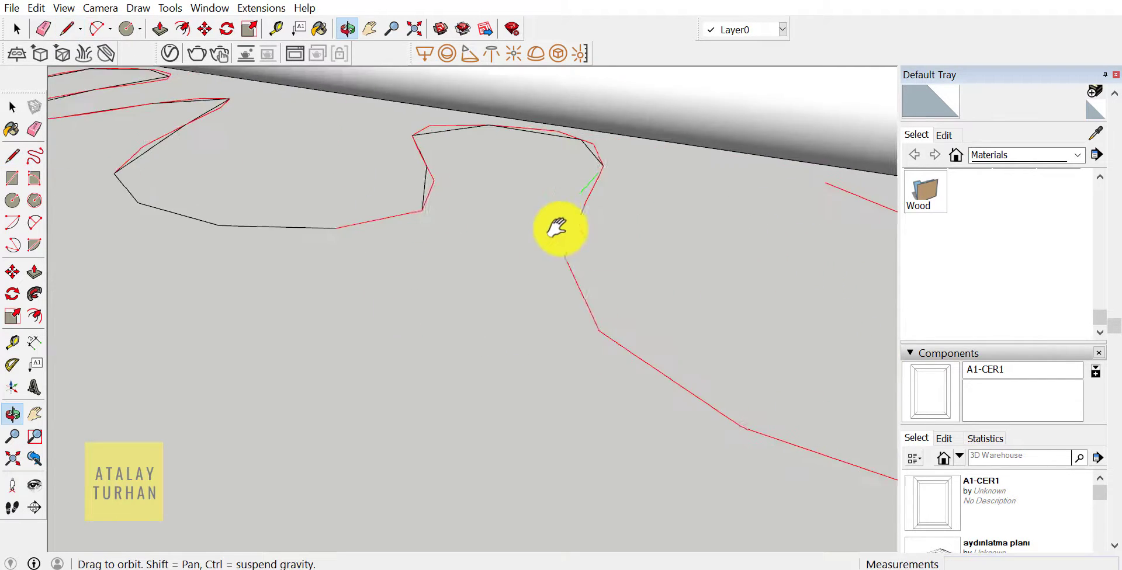
{"action": "left_click", "coordinate": [561, 257]}
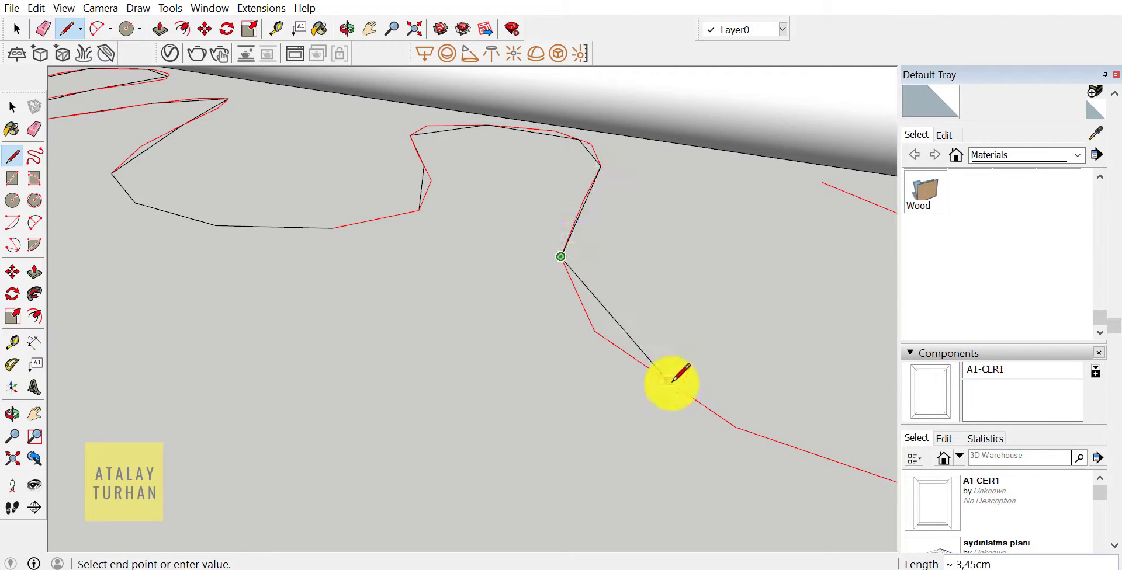
{"action": "left_click", "coordinate": [594, 331]}
{"action": "left_click", "coordinate": [735, 425]}
{"action": "middle_click_drag", "start_coordinate": [752, 443], "coordinate": [414, 326]}
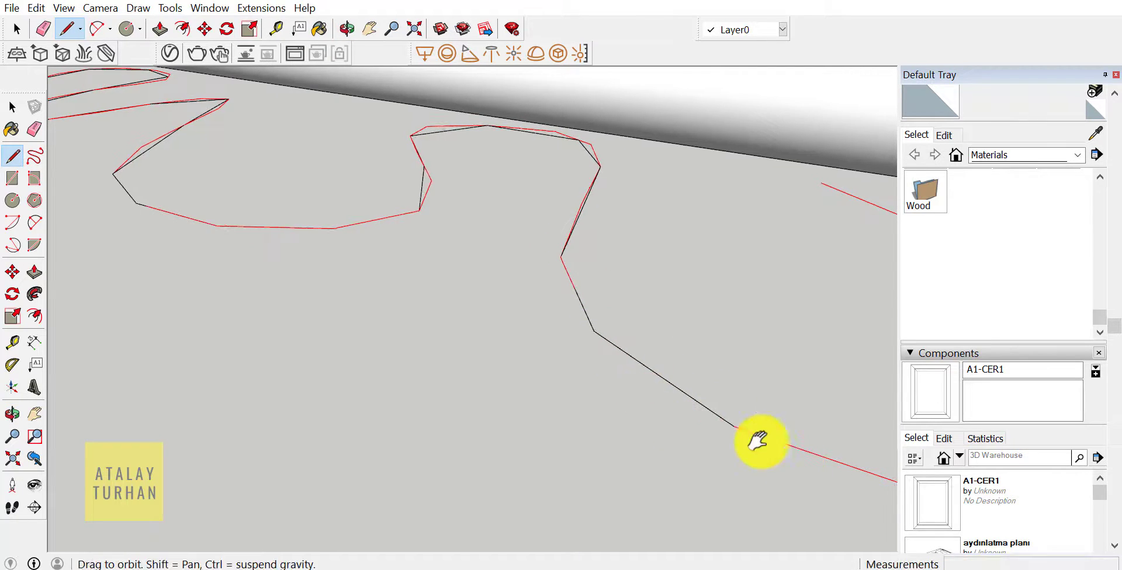
{"action": "middle_click_drag", "start_coordinate": [509, 368], "coordinate": [599, 370]}
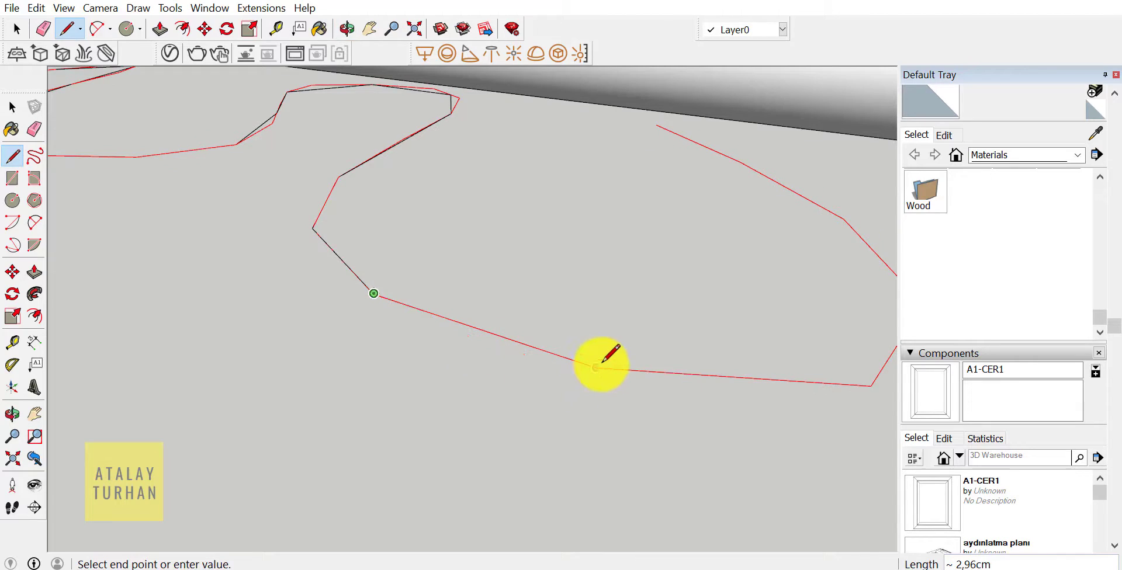
{"action": "left_click", "coordinate": [595, 368]}
{"action": "mouse_move", "coordinate": [664, 381]}
{"action": "middle_mouse_down"}
{"action": "mouse_move", "coordinate": [484, 396]}
{"action": "mouse_move", "coordinate": [619, 393]}
{"action": "middle_mouse_up"}
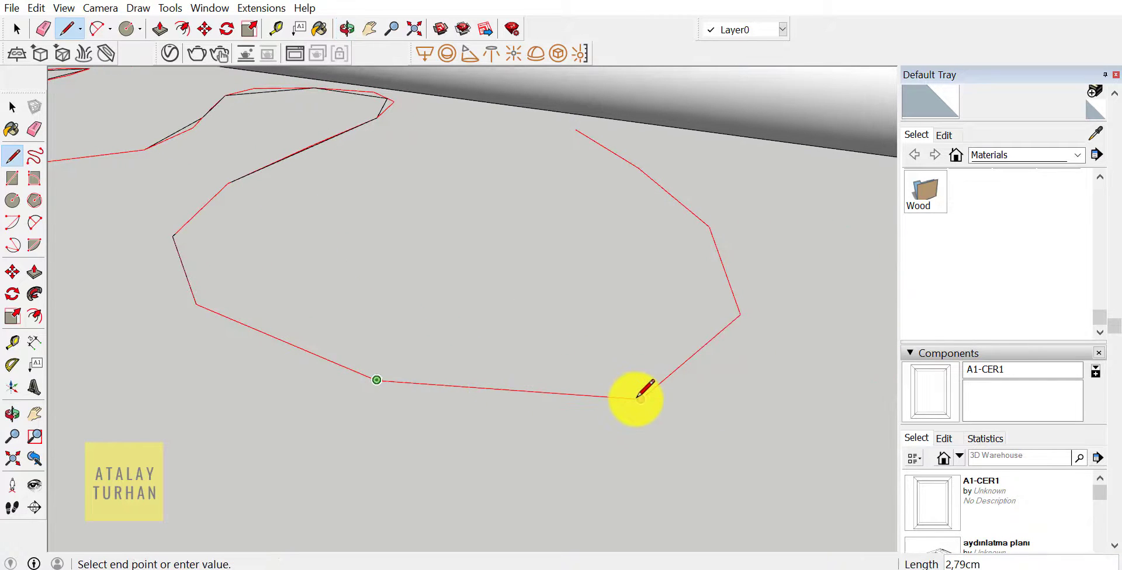
{"action": "left_click", "coordinate": [640, 399]}
{"action": "left_click", "coordinate": [740, 315]}
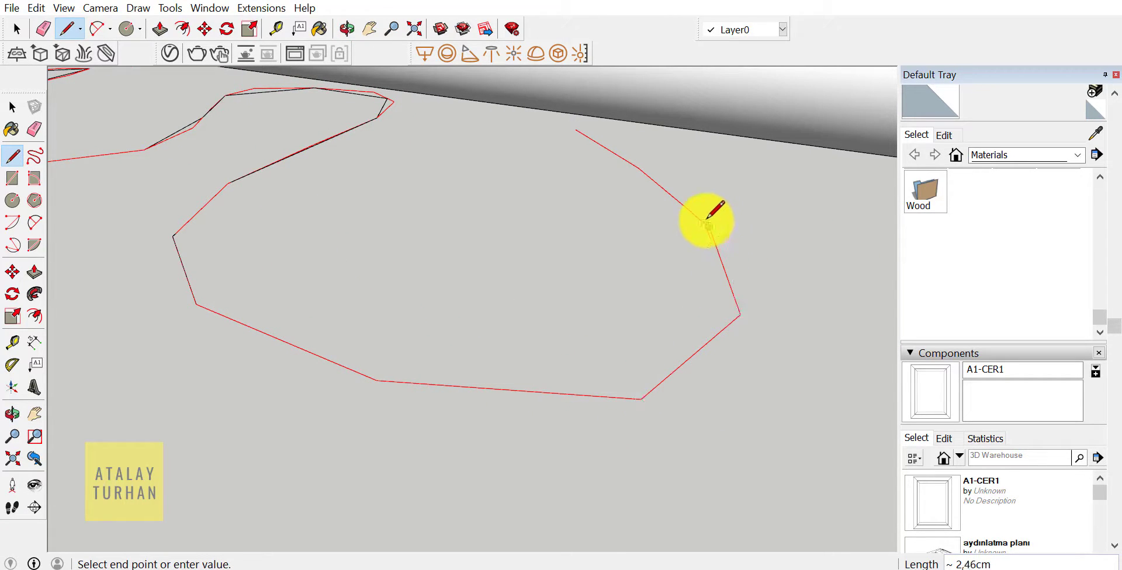
{"action": "left_click", "coordinate": [709, 226]}
{"action": "left_click", "coordinate": [639, 168]}
{"action": "left_click", "coordinate": [576, 130]}
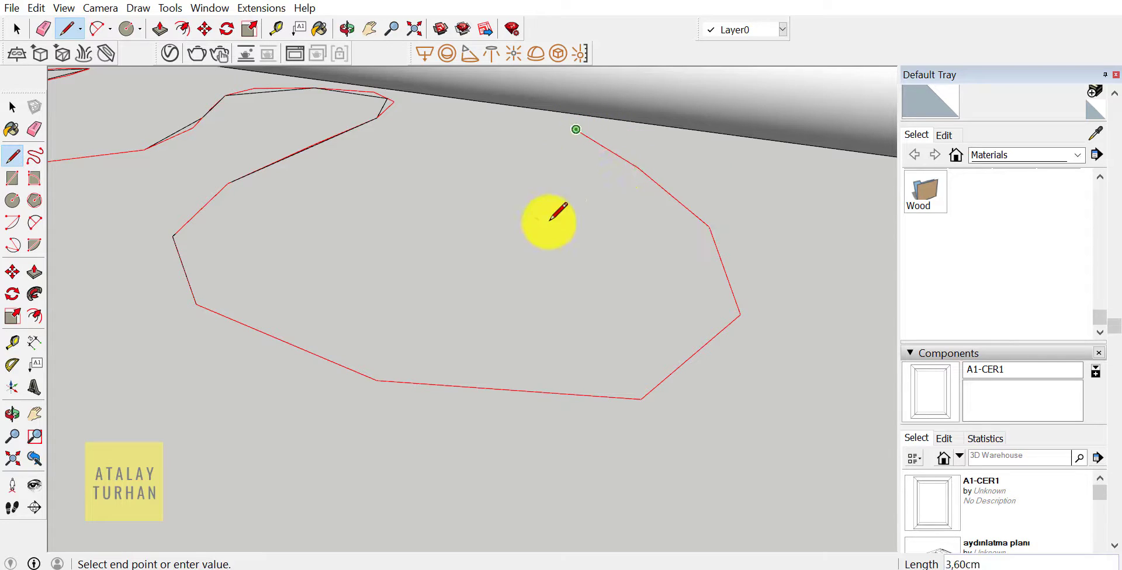
{"action": "middle_click_drag", "start_coordinate": [596, 258], "coordinate": [634, 300]}
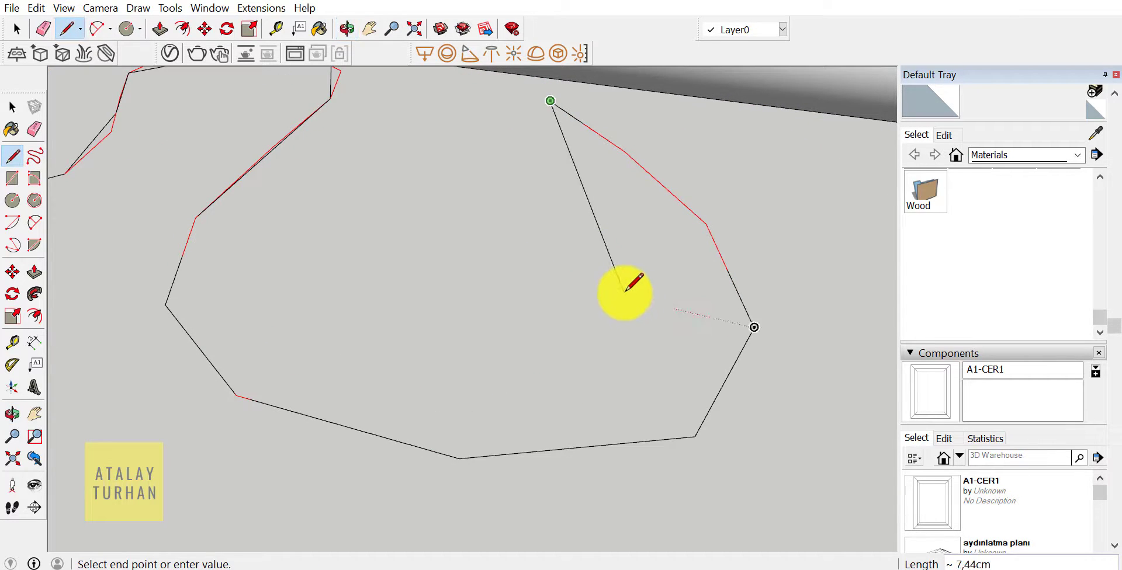
End the edge chain and zoom out to view the whole traced wave.
{"action": "key", "text": "Escape"}
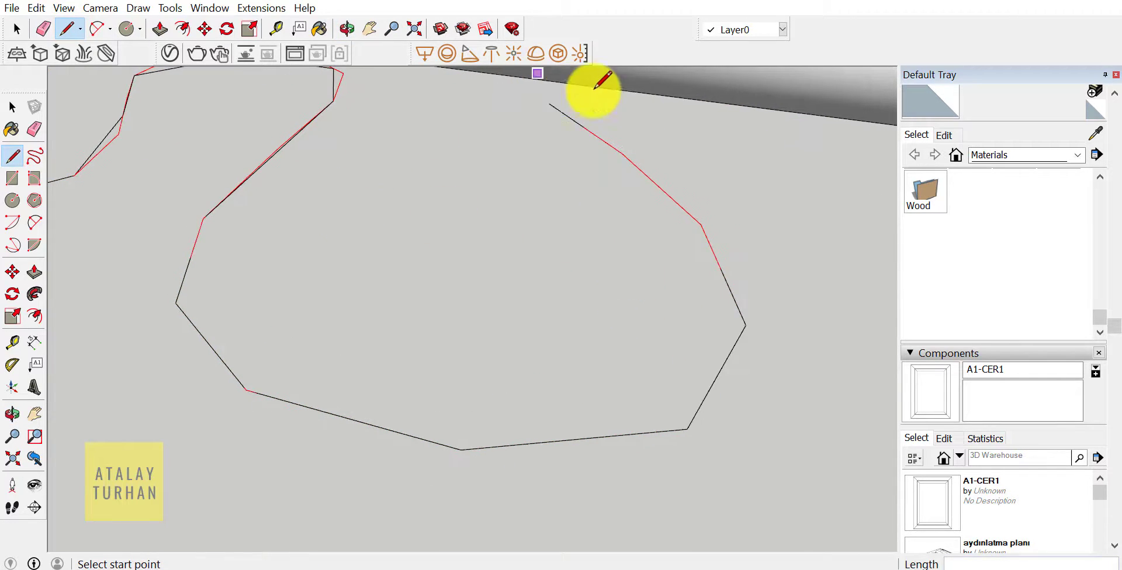
{"action": "scroll", "coordinate": [602, 81], "scroll_direction": "down", "scroll_amount": 3}
{"action": "scroll", "coordinate": [629, 88], "scroll_direction": "down", "scroll_amount": 3}
{"action": "mouse_move", "coordinate": [629, 100]}
{"action": "middle_mouse_down"}
{"action": "mouse_move", "coordinate": [647, 251]}
{"action": "mouse_move", "coordinate": [679, 320]}
{"action": "middle_mouse_up"}
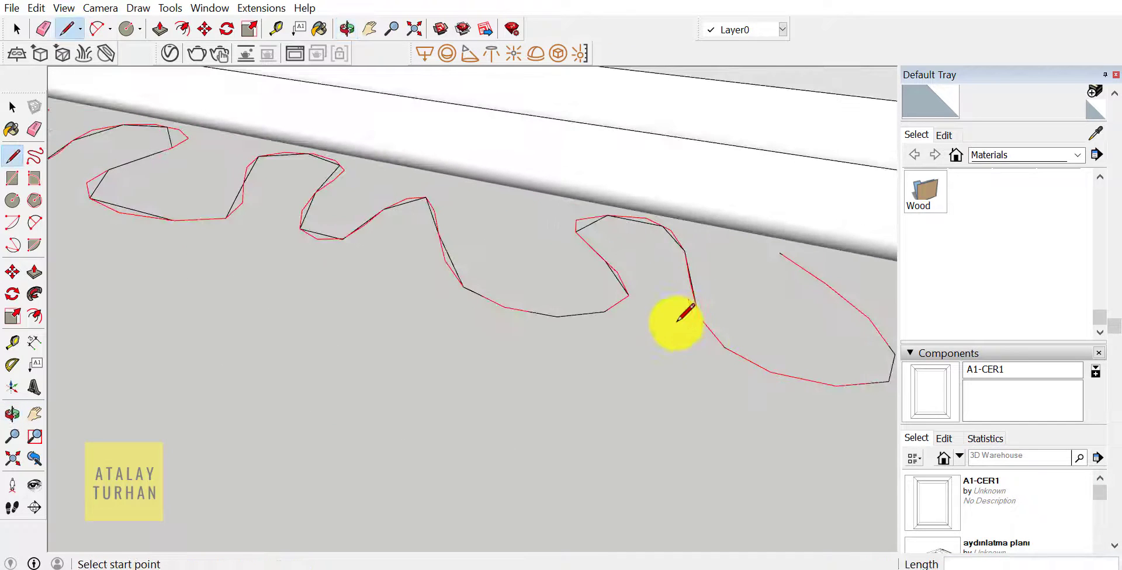
{"action": "scroll", "coordinate": [646, 275], "scroll_direction": "down", "scroll_amount": 3}
{"action": "mouse_move", "coordinate": [646, 275]}
{"action": "middle_mouse_down"}
{"action": "mouse_move", "coordinate": [413, 143]}
{"action": "mouse_move", "coordinate": [472, 268]}
{"action": "mouse_move", "coordinate": [368, 267]}
{"action": "mouse_move", "coordinate": [351, 283]}
{"action": "middle_mouse_up"}
{"action": "scroll", "coordinate": [413, 152], "scroll_direction": "down", "scroll_amount": 2}
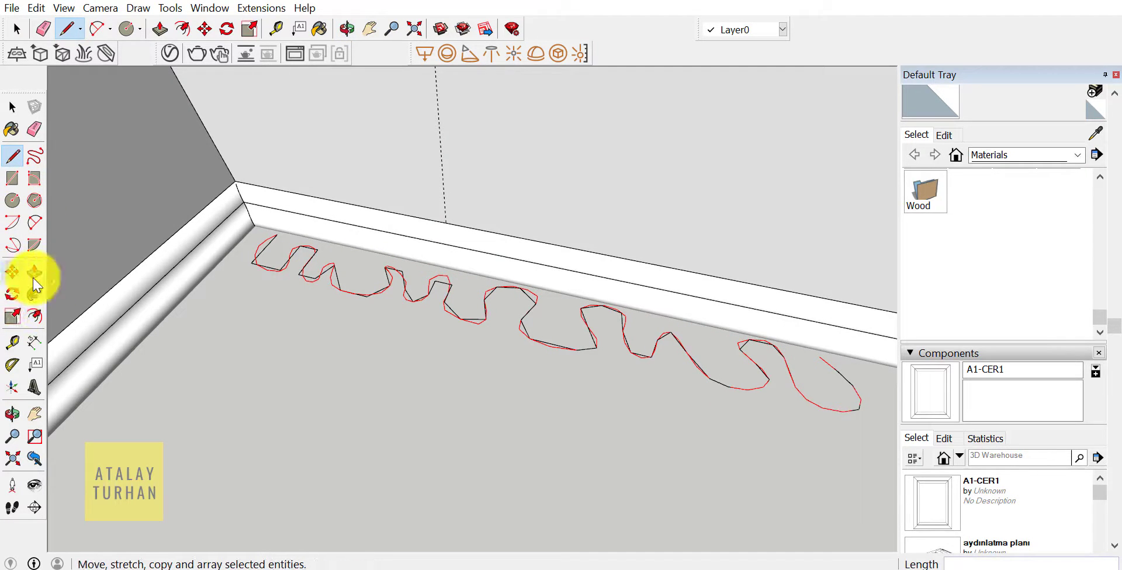
Select the traced zigzag path along the wall.
{"action": "left_click", "coordinate": [35, 316]}
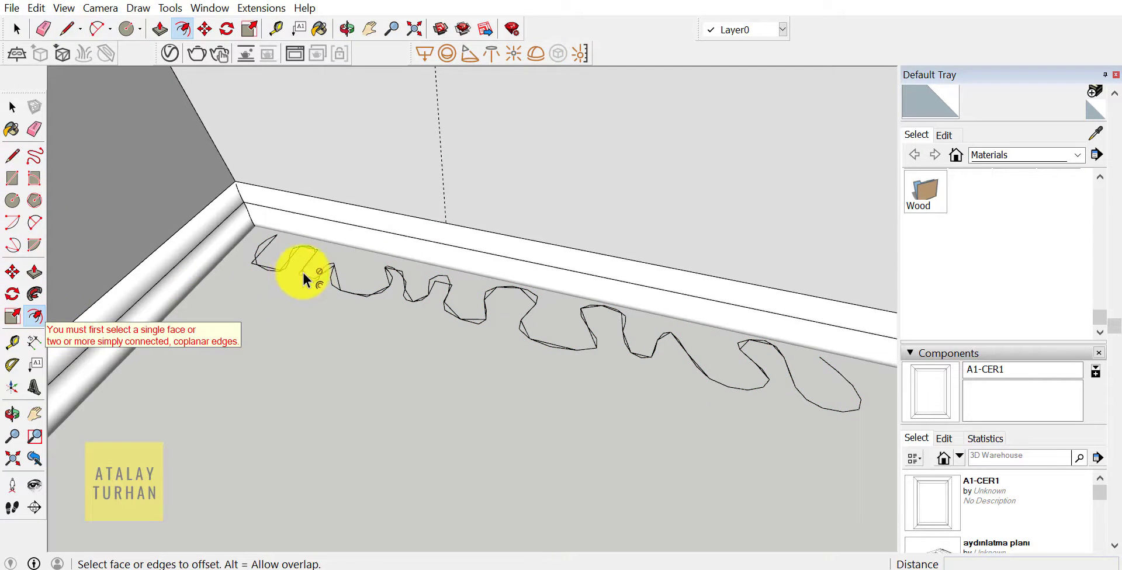
{"action": "scroll", "coordinate": [307, 272], "scroll_direction": "up", "scroll_amount": 2}
{"action": "scroll", "coordinate": [308, 258], "scroll_direction": "up", "scroll_amount": 2}
{"action": "scroll", "coordinate": [303, 272], "scroll_direction": "up", "scroll_amount": 2}
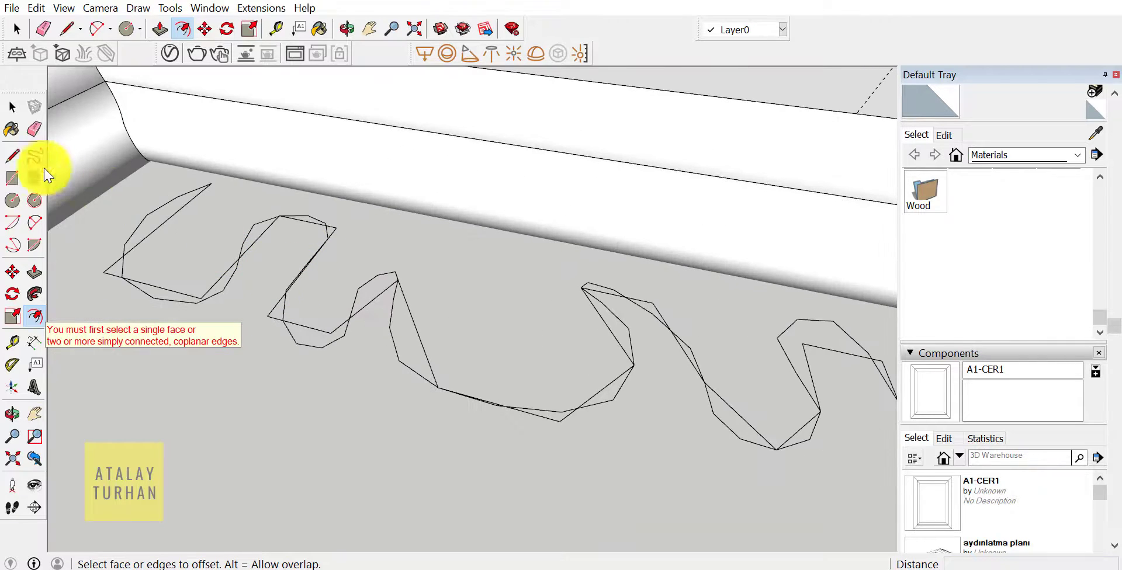
{"action": "left_click", "coordinate": [12, 106]}
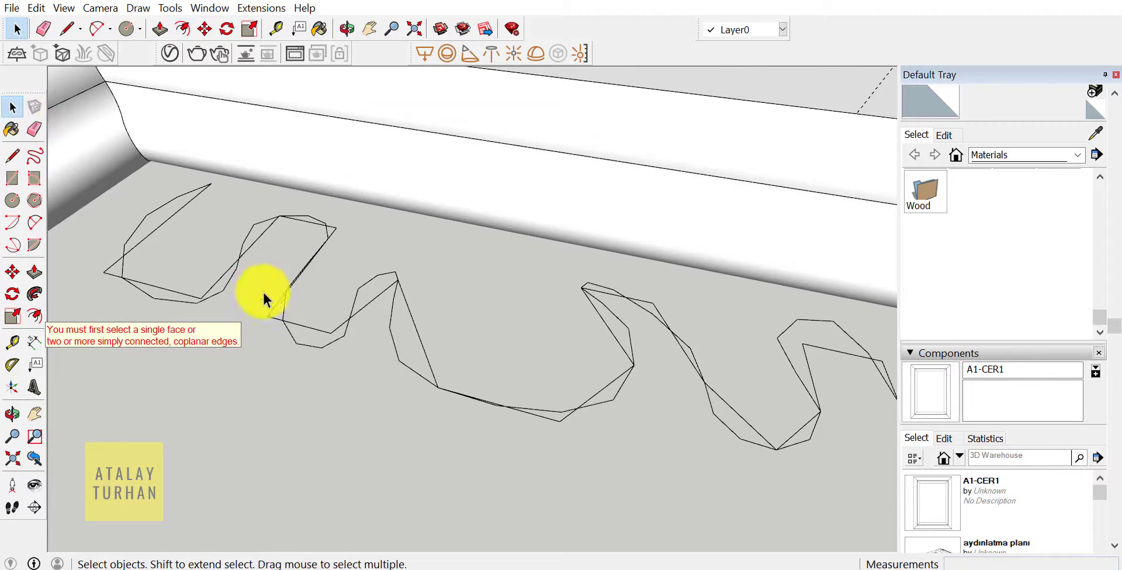
{"action": "left_click", "coordinate": [305, 327]}
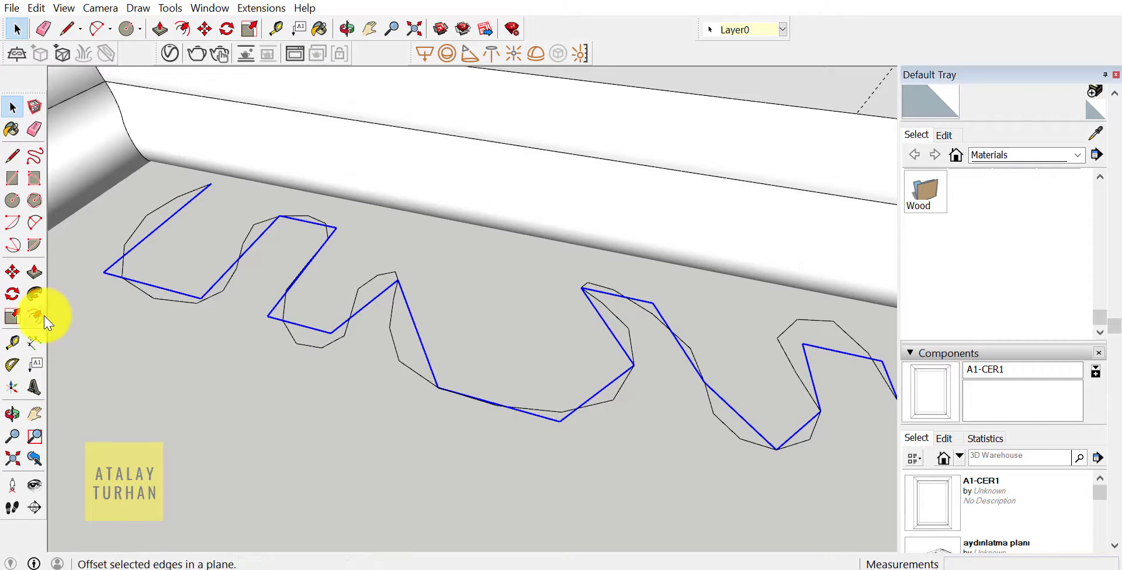
Offset the zigzag path about 0.36 cm into a parallel outline.
{"action": "left_click", "coordinate": [44, 318]}
{"action": "left_click", "coordinate": [300, 326]}
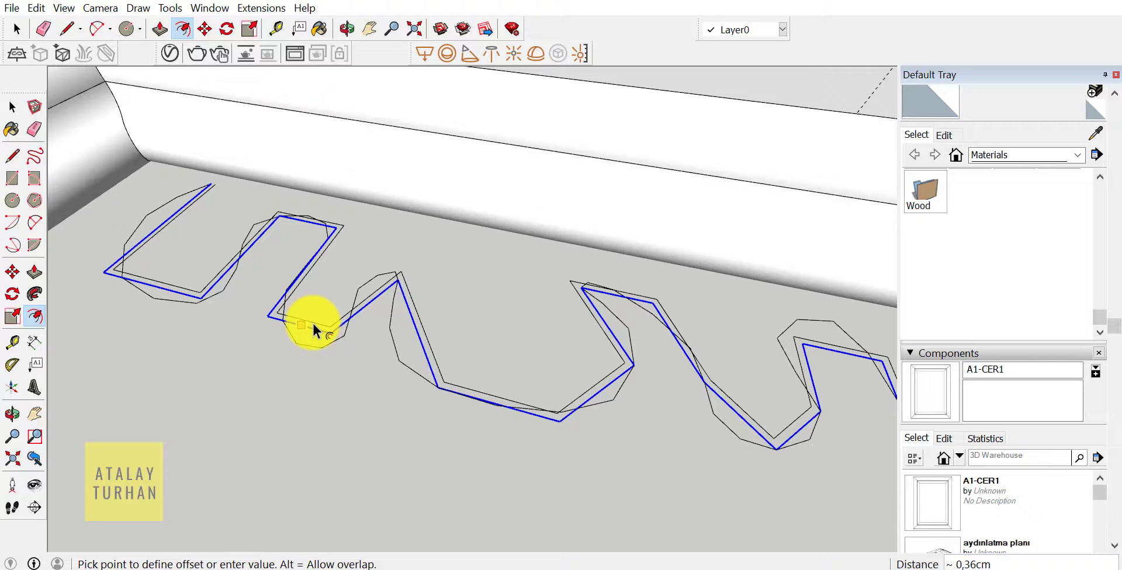
{"action": "left_click", "coordinate": [313, 330]}
{"action": "mouse_move", "coordinate": [364, 301]}
{"action": "middle_mouse_down", "text": "shift"}
{"action": "mouse_move", "coordinate": [263, 250]}
{"action": "mouse_move", "coordinate": [399, 283]}
{"action": "mouse_move", "coordinate": [371, 318]}
{"action": "mouse_move", "coordinate": [389, 253]}
{"action": "mouse_move", "coordinate": [354, 270]}
{"action": "middle_mouse_up", "text": "shift"}
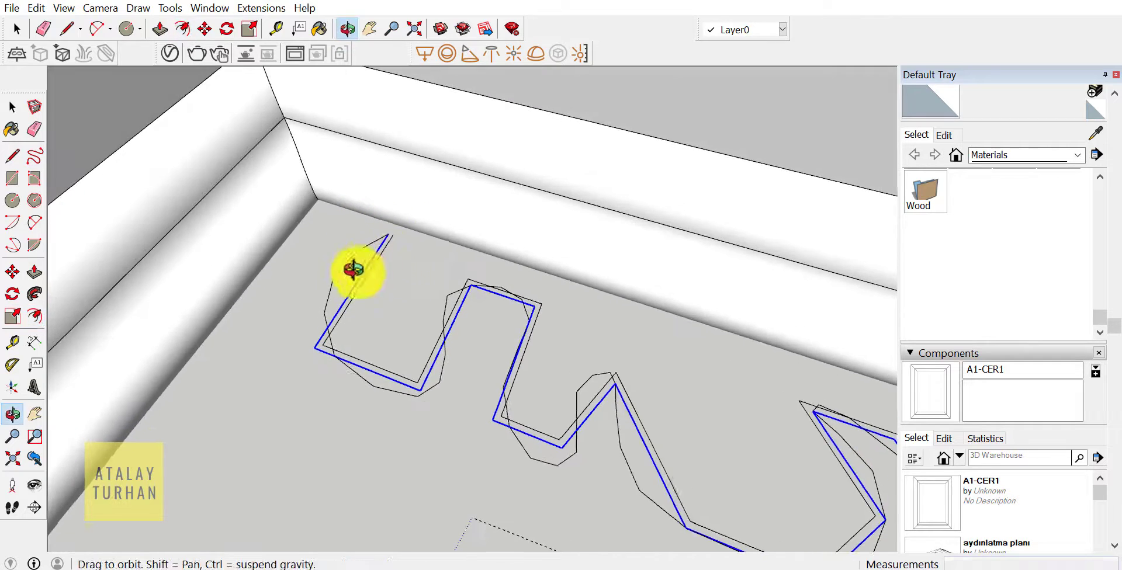
{"action": "scroll", "coordinate": [451, 193], "scroll_direction": "up", "scroll_amount": 3}
{"action": "scroll", "coordinate": [333, 243], "scroll_direction": "up", "scroll_amount": 3}
{"action": "scroll", "coordinate": [333, 243], "scroll_direction": "up", "scroll_amount": 1}
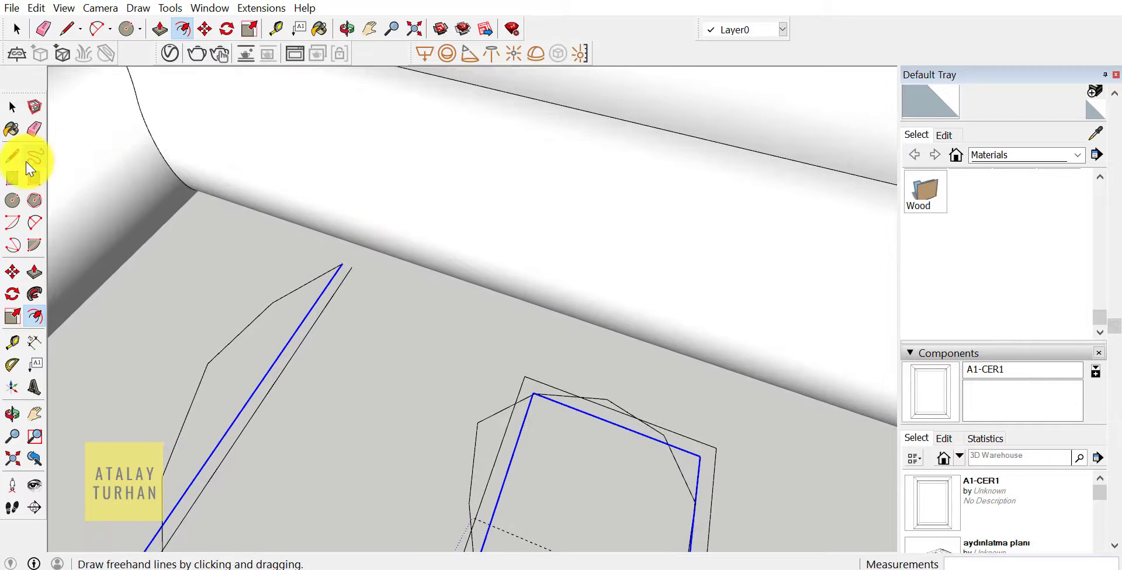
Draw a short edge joining the original and offset paths at one end.
{"action": "left_click", "coordinate": [12, 155]}
{"action": "left_click", "coordinate": [342, 263]}
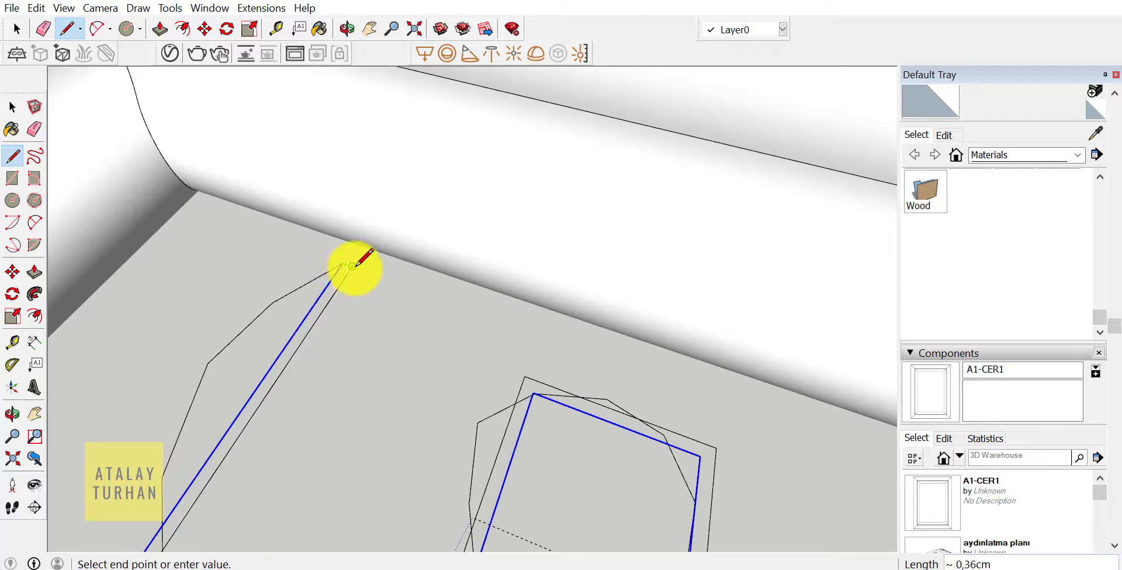
{"action": "key", "text": "Escape"}
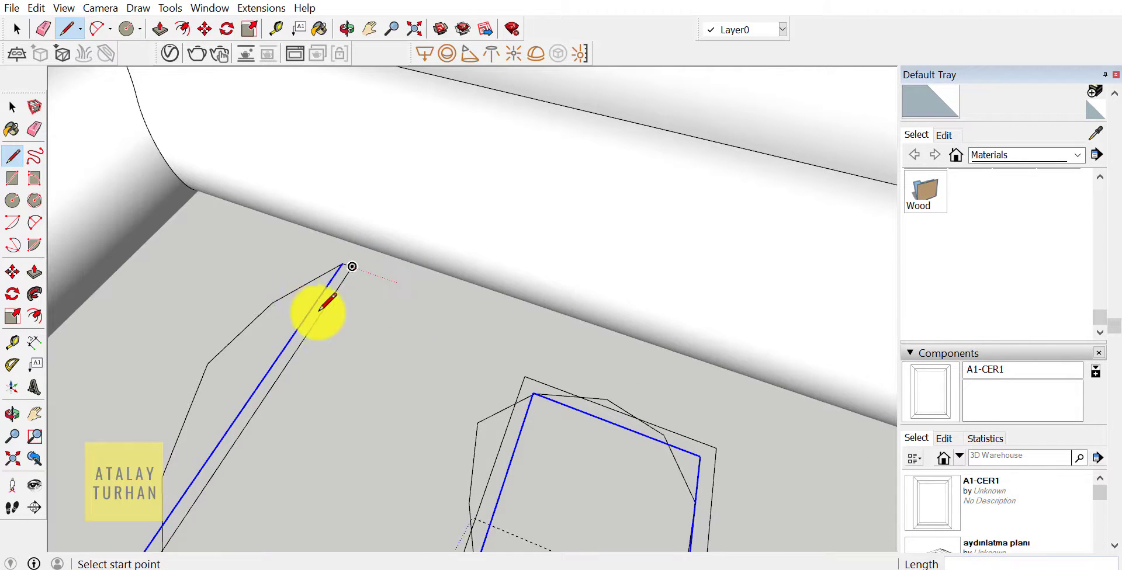
{"action": "middle_click_drag", "start_coordinate": [327, 304], "coordinate": [409, 362]}
{"action": "mouse_move", "coordinate": [469, 421]}
{"action": "middle_mouse_down"}
{"action": "mouse_move", "coordinate": [346, 256]}
{"action": "mouse_move", "coordinate": [572, 125]}
{"action": "mouse_move", "coordinate": [588, 149]}
{"action": "mouse_move", "coordinate": [738, 251]}
{"action": "mouse_move", "coordinate": [125, 226]}
{"action": "mouse_move", "coordinate": [608, 471]}
{"action": "mouse_move", "coordinate": [307, 331]}
{"action": "mouse_move", "coordinate": [401, 351]}
{"action": "middle_mouse_up"}
{"action": "scroll", "coordinate": [508, 322], "scroll_direction": "up", "scroll_amount": 3}
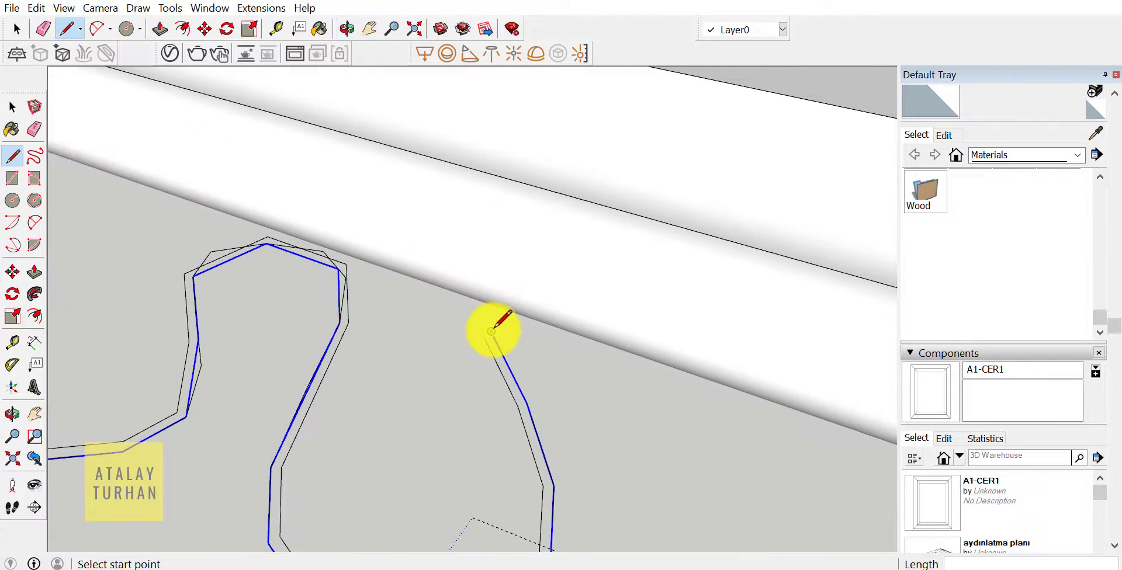
{"action": "scroll", "coordinate": [501, 326], "scroll_direction": "up", "scroll_amount": 2}
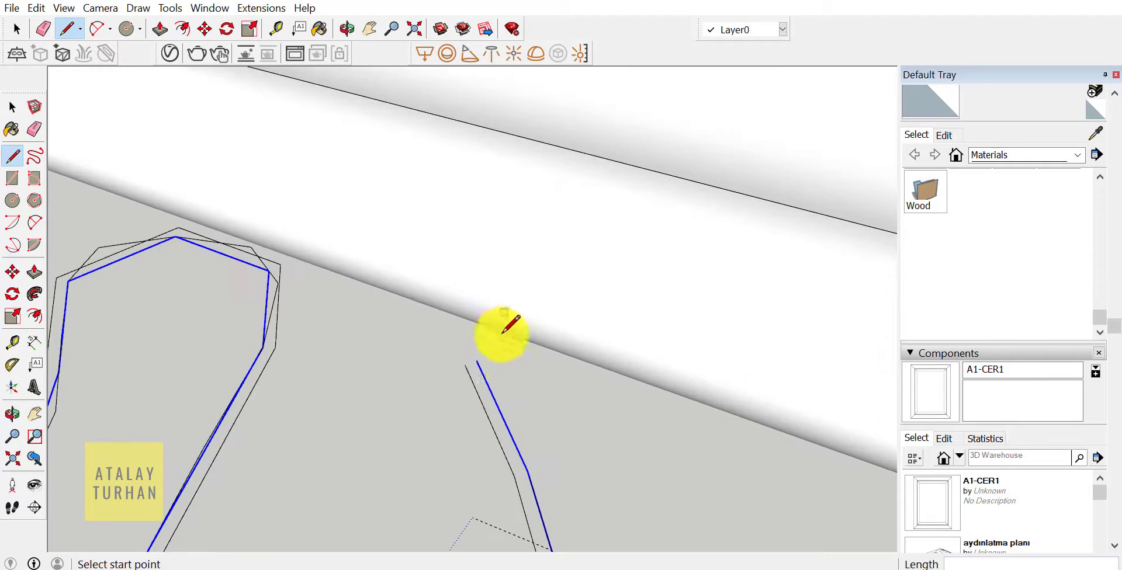
{"action": "scroll", "coordinate": [471, 361], "scroll_direction": "up", "scroll_amount": 1}
{"action": "left_click", "coordinate": [470, 371]}
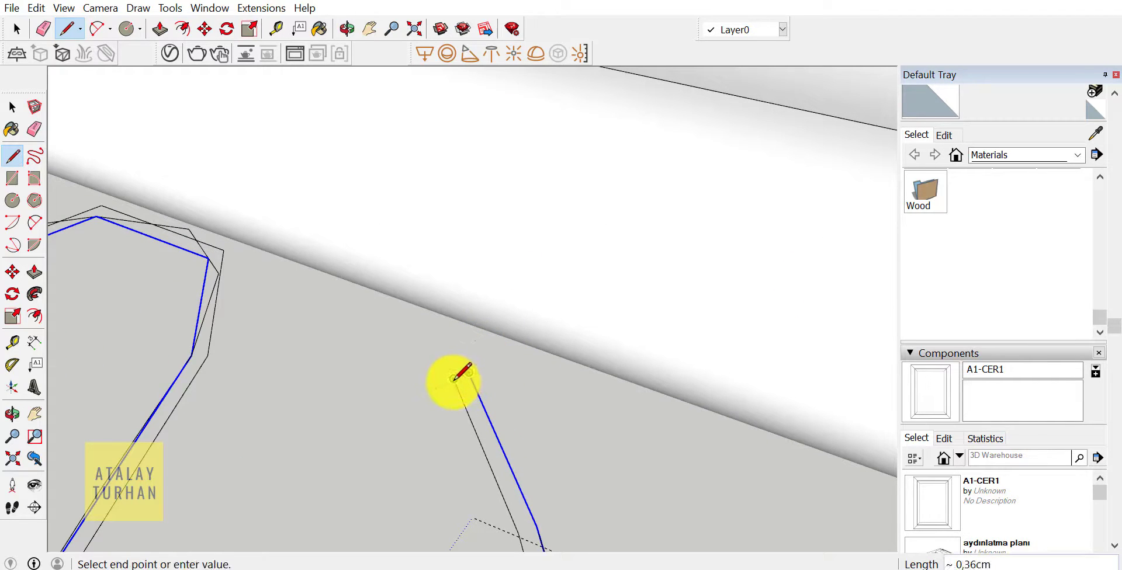
{"action": "left_click", "coordinate": [455, 380]}
Orbit toward the wall corner to inspect the other end of the strip.
{"action": "scroll", "coordinate": [606, 312], "scroll_direction": "down", "scroll_amount": 2}
{"action": "scroll", "coordinate": [608, 298], "scroll_direction": "down", "scroll_amount": 1}
{"action": "scroll", "coordinate": [608, 301], "scroll_direction": "down", "scroll_amount": 2}
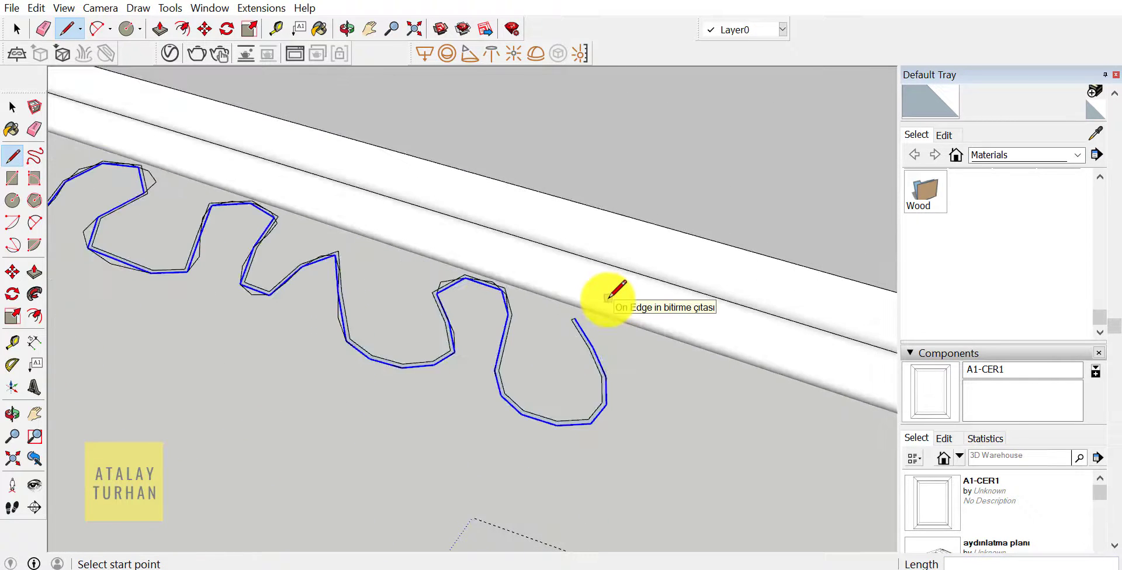
{"action": "middle_click_drag", "start_coordinate": [251, 333], "coordinate": [613, 456]}
{"action": "scroll", "coordinate": [234, 206], "scroll_direction": "up", "scroll_amount": 2}
{"action": "scroll", "coordinate": [226, 214], "scroll_direction": "up", "scroll_amount": 1}
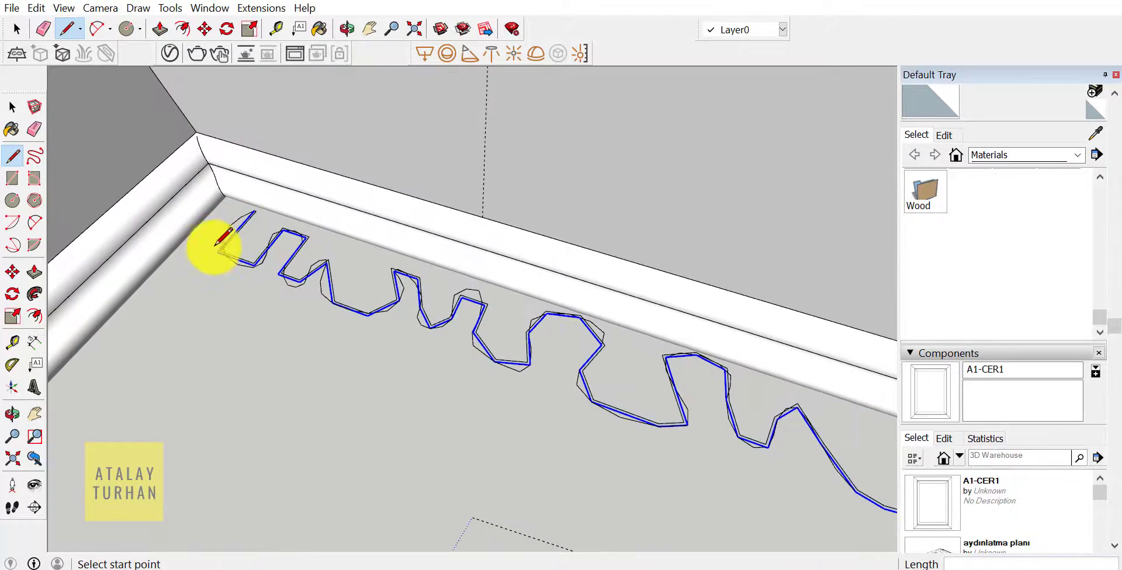
{"action": "middle_click_drag", "start_coordinate": [243, 250], "coordinate": [379, 311]}
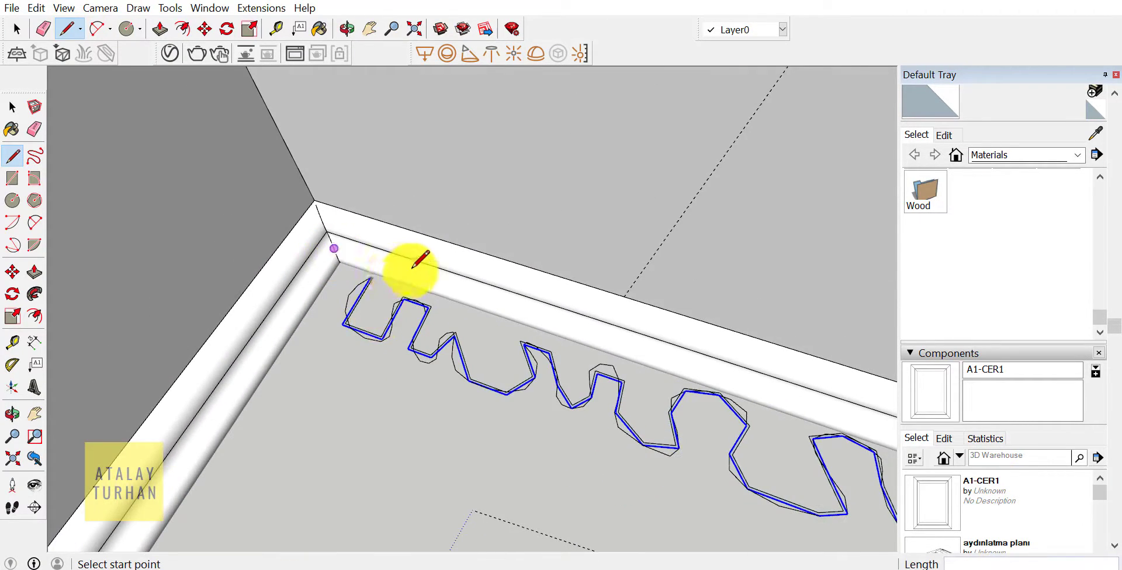
{"action": "scroll", "coordinate": [430, 251], "scroll_direction": "up", "scroll_amount": 2}
{"action": "scroll", "coordinate": [387, 351], "scroll_direction": "up", "scroll_amount": 1}
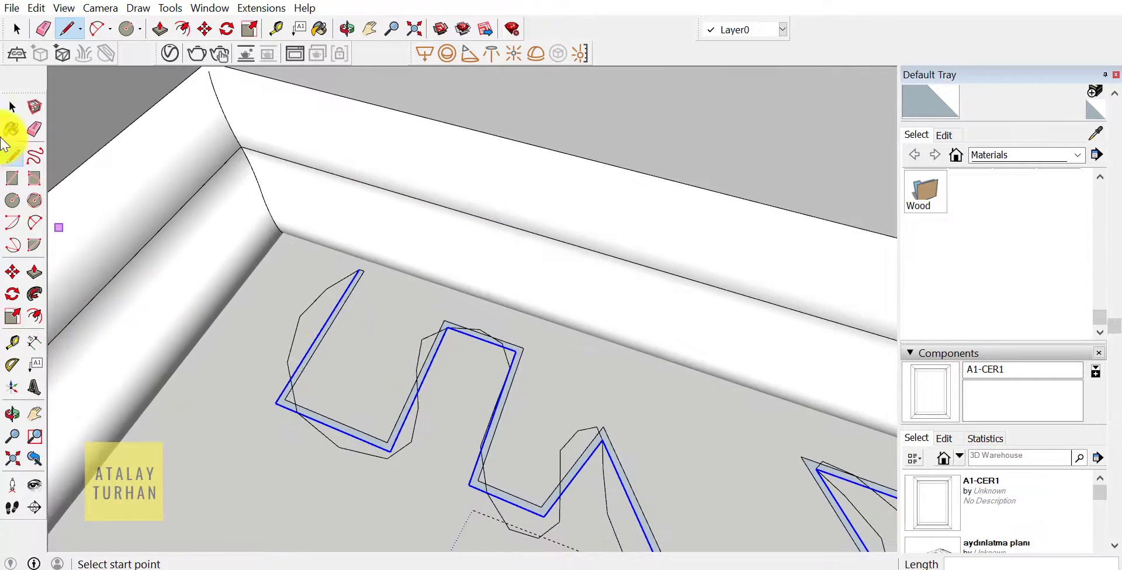
{"action": "left_click", "coordinate": [12, 107]}
Turn the zigzag strip face and its edges into a component named P1A.
{"action": "double_click", "coordinate": [313, 416]}
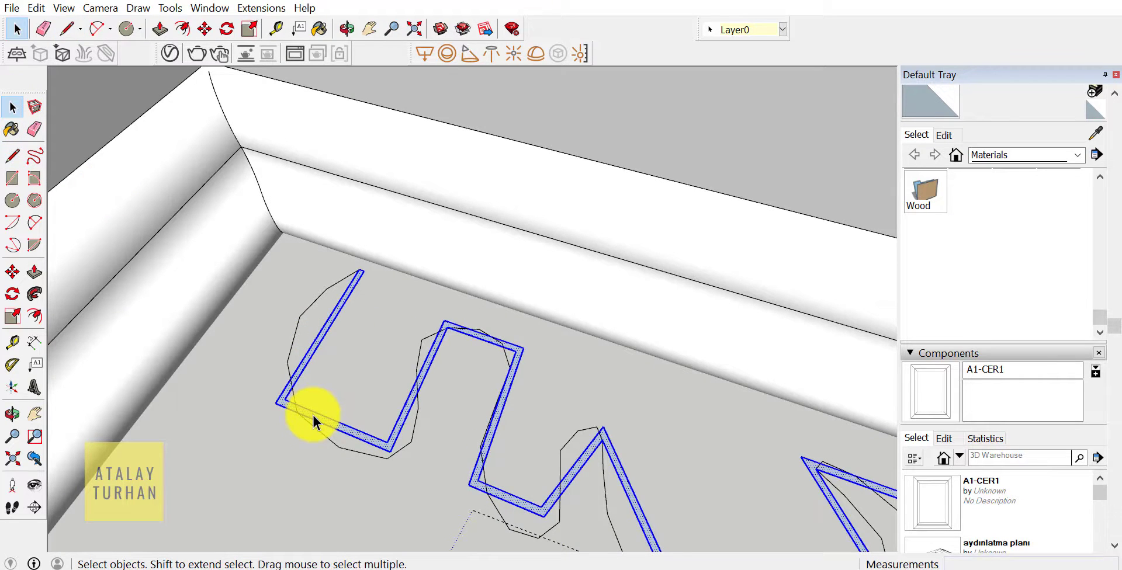
{"action": "right_click", "coordinate": [313, 420]}
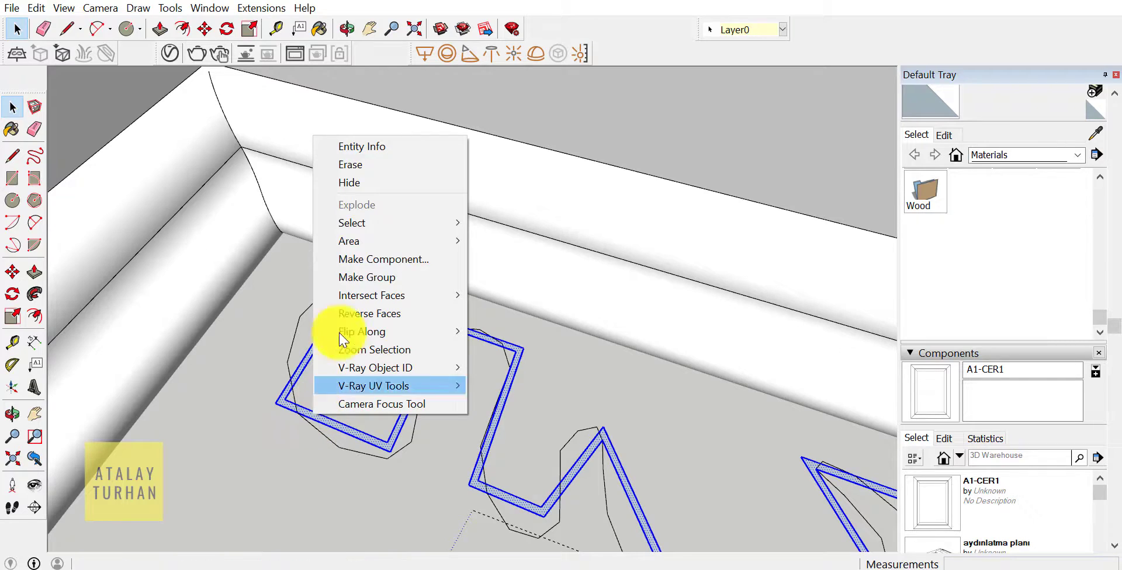
{"action": "left_click", "coordinate": [377, 261]}
{"action": "type", "text": "P1A"}
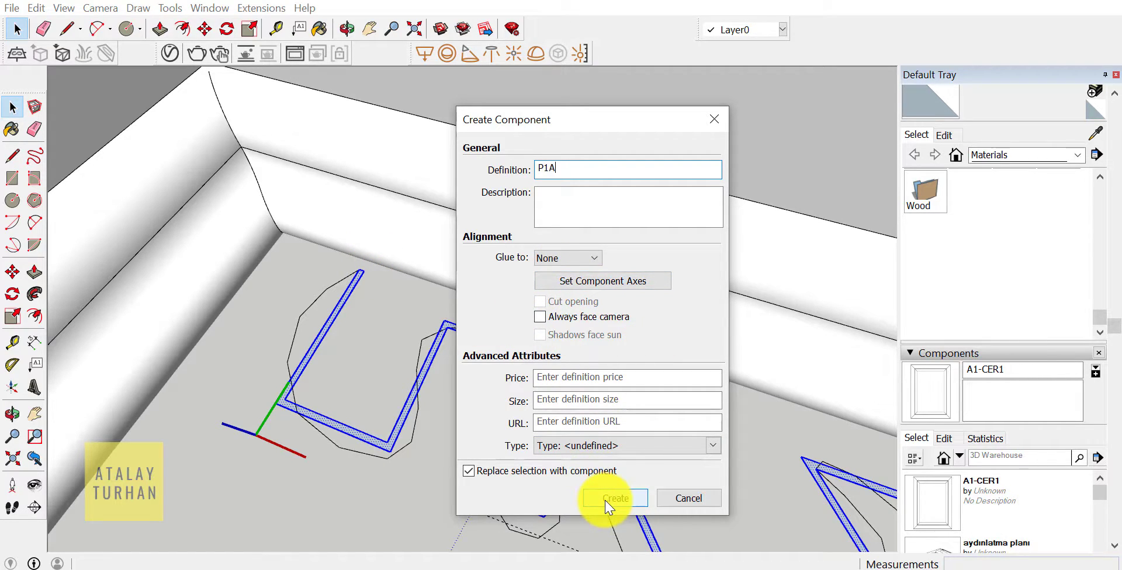
{"action": "left_click", "coordinate": [606, 502]}
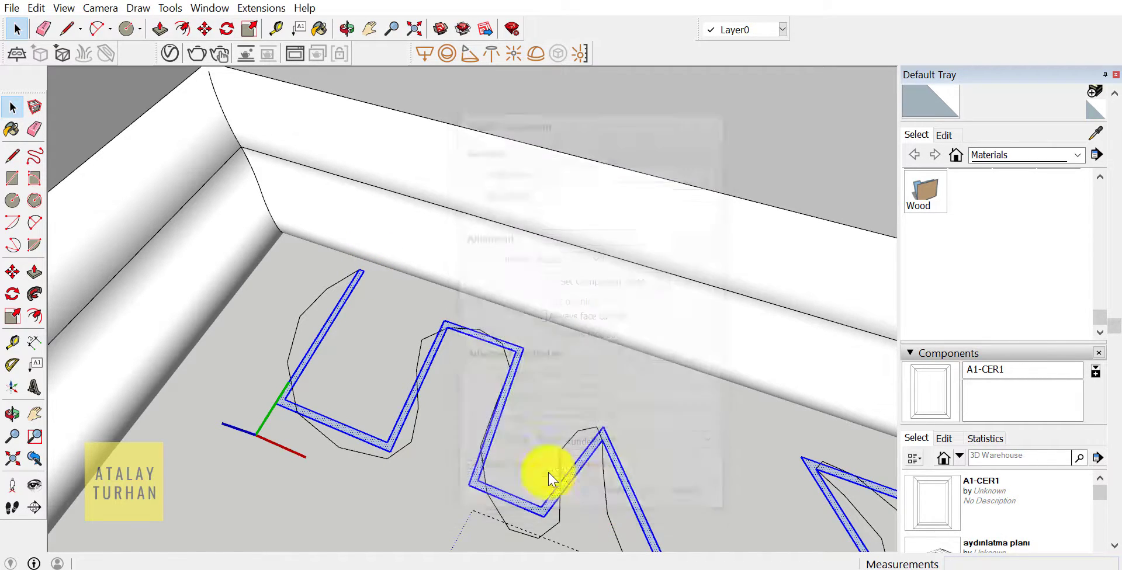
Inside the component, push/pull the strip face up 300 cm into tall pleated folds.
{"action": "double_click", "coordinate": [393, 435]}
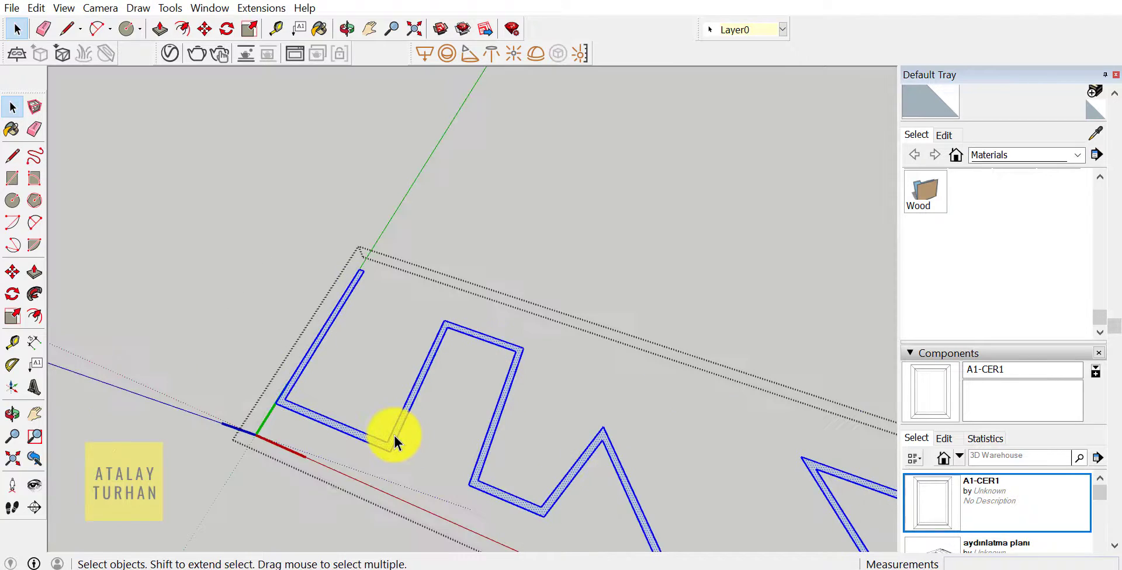
{"action": "left_click", "coordinate": [34, 274]}
{"action": "middle_click_drag", "start_coordinate": [338, 413], "coordinate": [388, 438]}
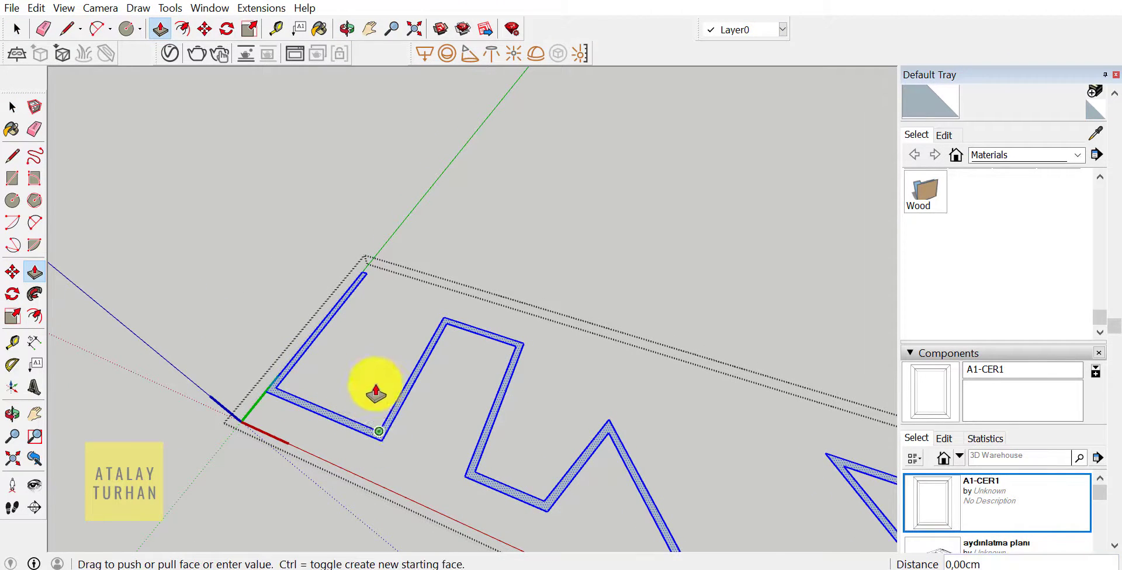
{"action": "left_click_drag", "start_coordinate": [376, 393], "coordinate": [379, 325]}
{"action": "type", "text": "300"}
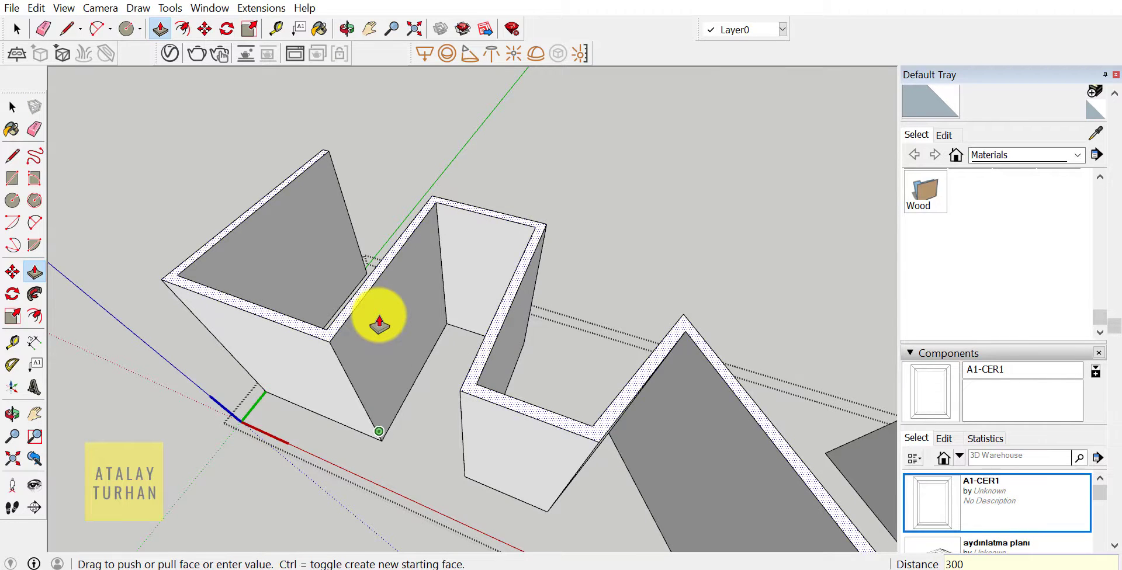
{"action": "key", "text": "Return"}
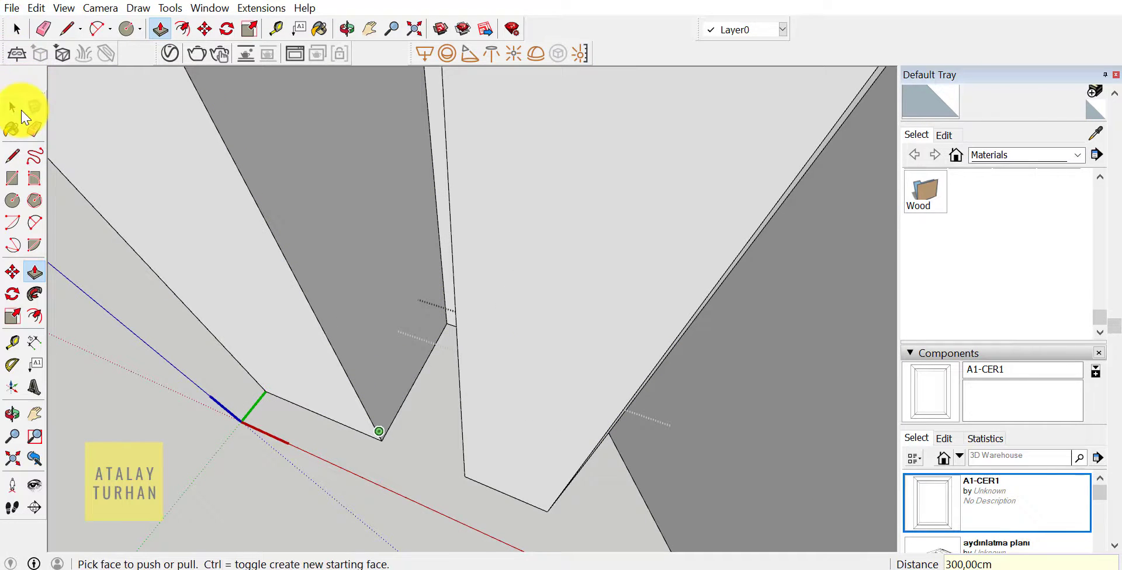
{"action": "left_click", "coordinate": [12, 107]}
{"action": "scroll", "coordinate": [191, 395], "scroll_direction": "down", "scroll_amount": 4}
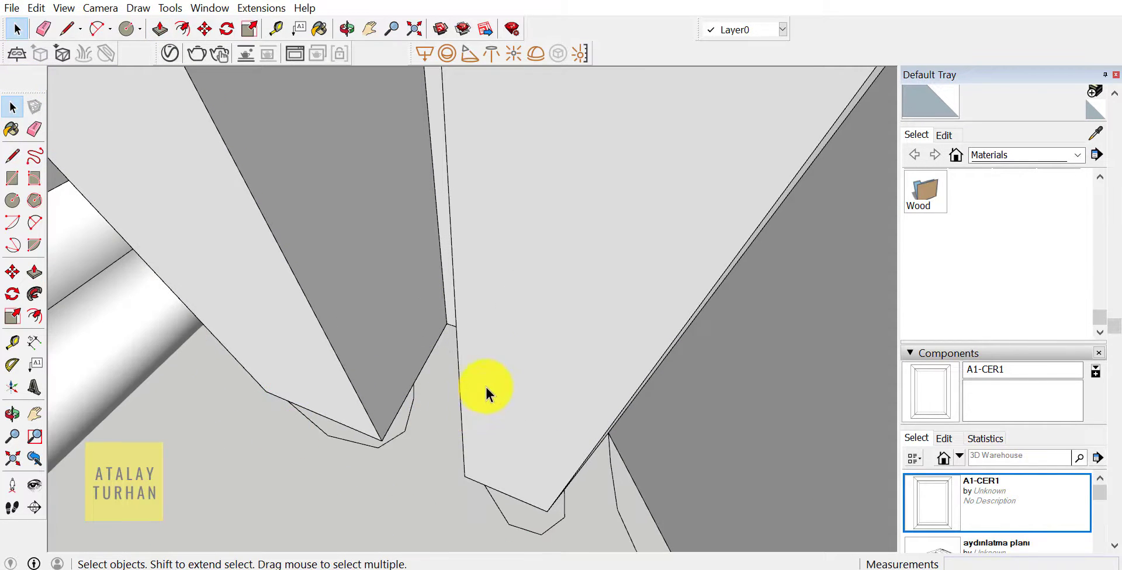
{"action": "middle_click_drag", "start_coordinate": [485, 385], "coordinate": [563, 335]}
{"action": "scroll", "coordinate": [567, 331], "scroll_direction": "down", "scroll_amount": 3}
{"action": "scroll", "coordinate": [570, 327], "scroll_direction": "down", "scroll_amount": 3}
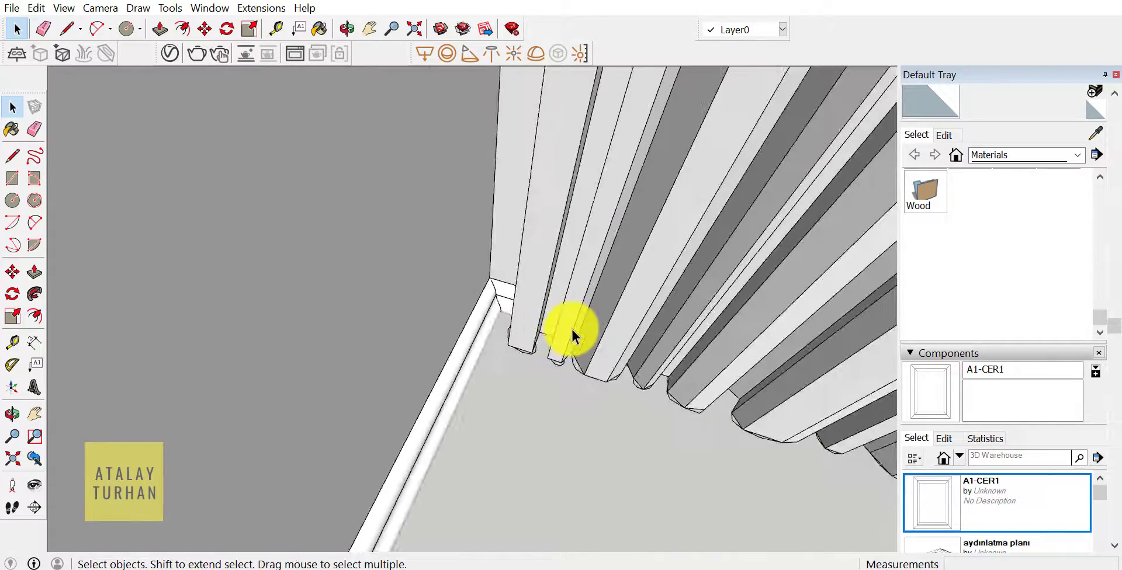
{"action": "middle_click_drag", "start_coordinate": [805, 442], "coordinate": [536, 400]}
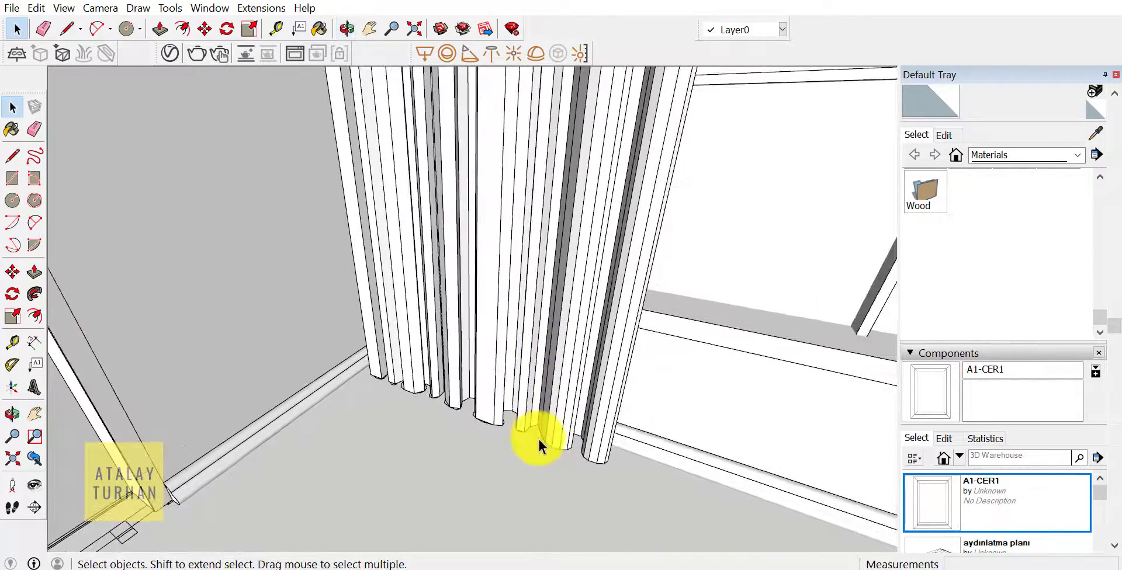
{"action": "mouse_move", "coordinate": [537, 437]}
{"action": "middle_mouse_down"}
{"action": "mouse_move", "coordinate": [533, 388]}
{"action": "mouse_move", "coordinate": [551, 421]}
{"action": "mouse_move", "coordinate": [541, 396]}
{"action": "mouse_move", "coordinate": [444, 396]}
{"action": "middle_mouse_up"}
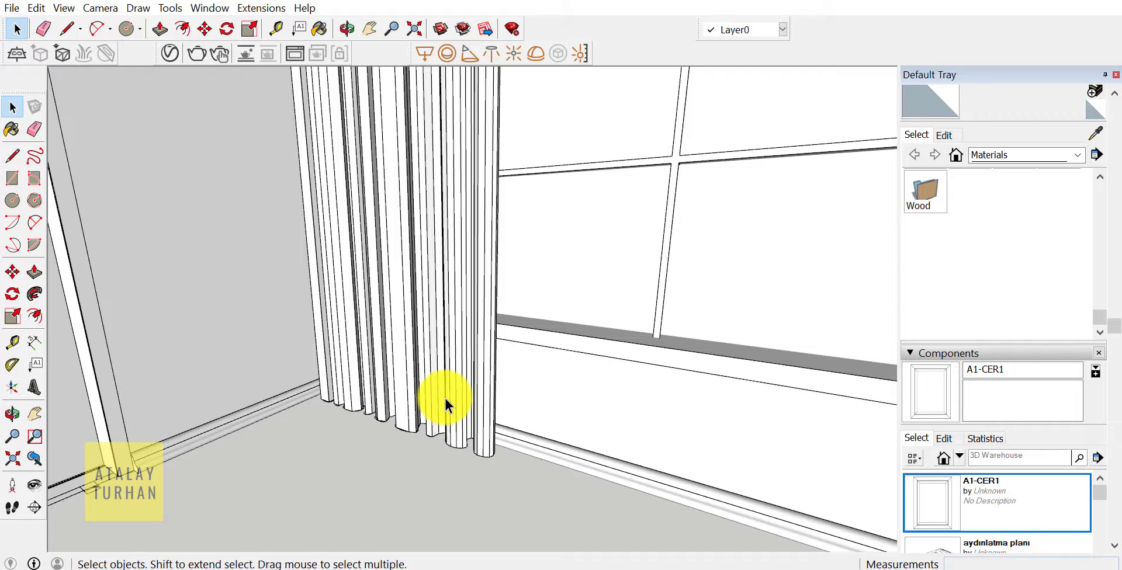
{"action": "scroll", "coordinate": [444, 396], "scroll_direction": "down", "scroll_amount": 2}
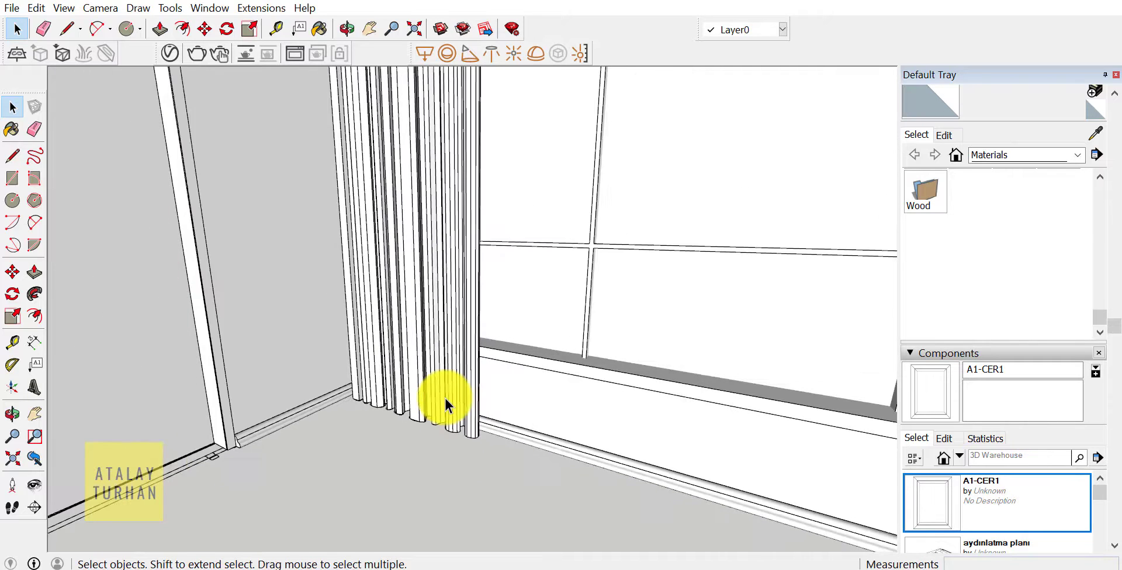
{"action": "scroll", "coordinate": [444, 398], "scroll_direction": "down", "scroll_amount": 2}
{"action": "mouse_move", "coordinate": [445, 397]}
{"action": "middle_mouse_down"}
{"action": "mouse_move", "coordinate": [494, 395]}
{"action": "mouse_move", "coordinate": [525, 416]}
{"action": "mouse_move", "coordinate": [468, 395]}
{"action": "mouse_move", "coordinate": [501, 425]}
{"action": "middle_mouse_up"}
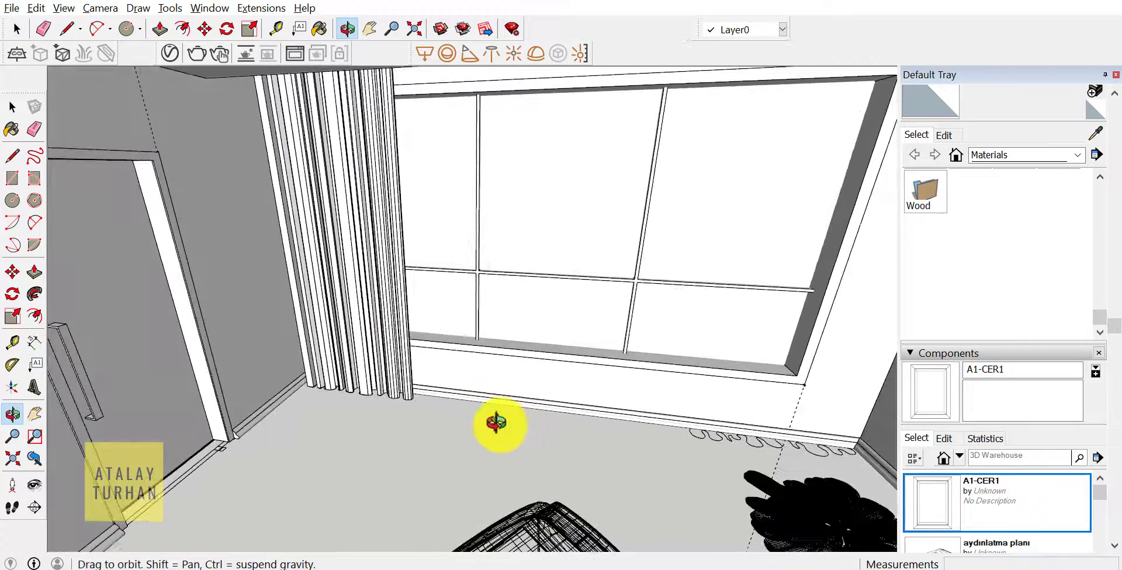
{"action": "left_click", "coordinate": [374, 317]}
Copy the curtain with Move+Ctrl from its bottom corner to the window's right side.
{"action": "right_click", "coordinate": [374, 318]}
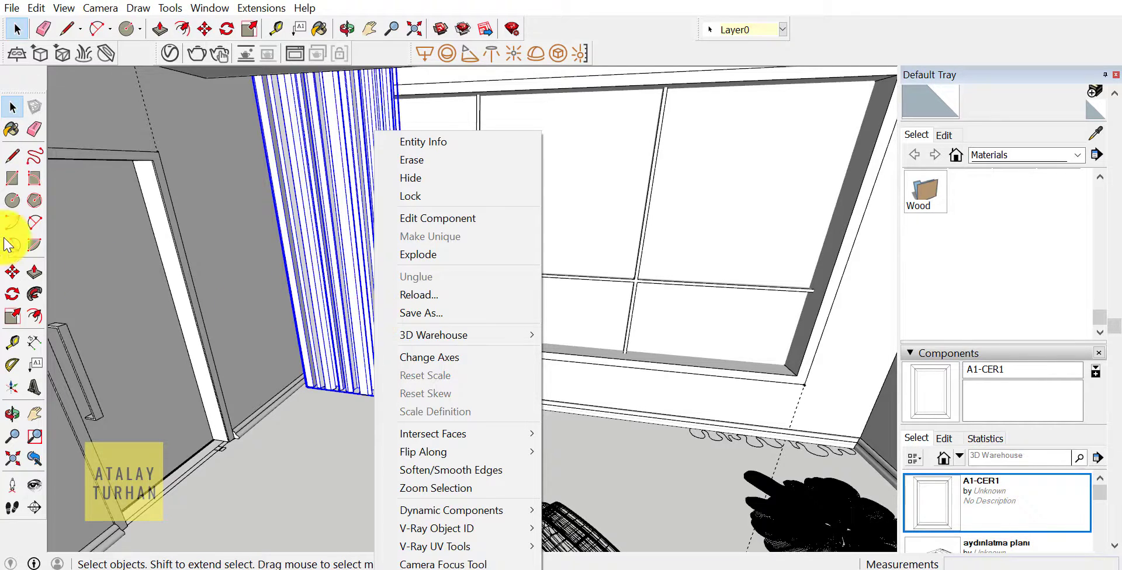
{"action": "left_click", "coordinate": [15, 271]}
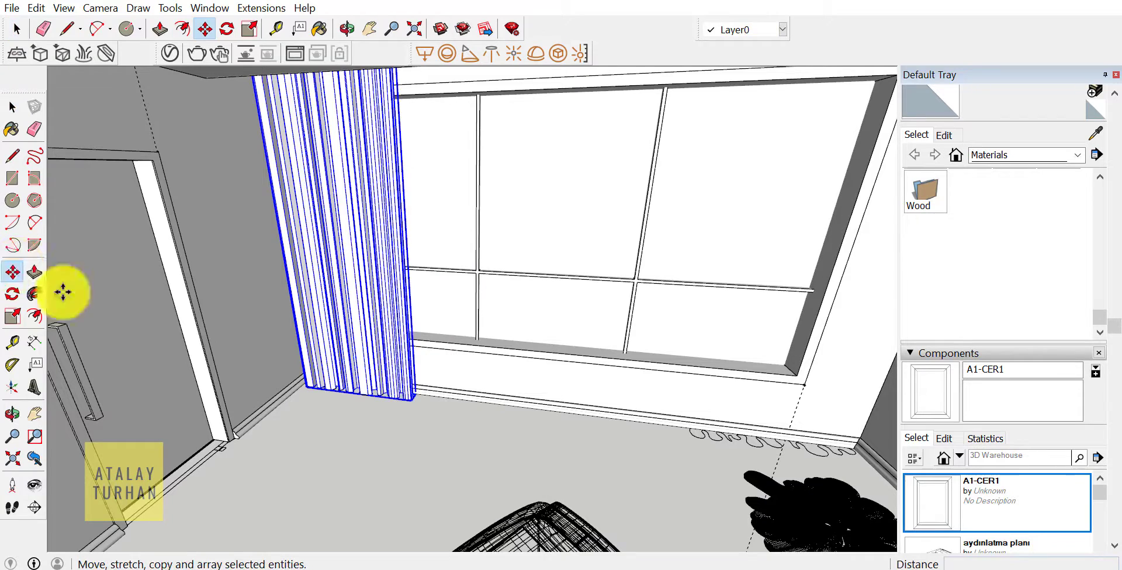
{"action": "left_click", "coordinate": [413, 399]}
{"action": "key", "text": "ctrl"}
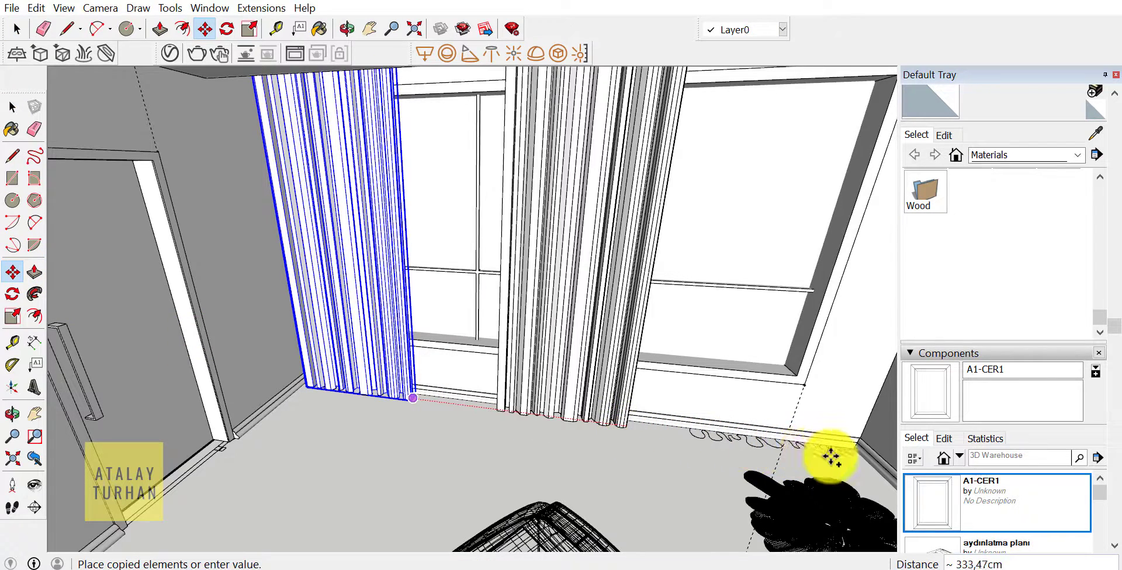
{"action": "left_click", "coordinate": [848, 457]}
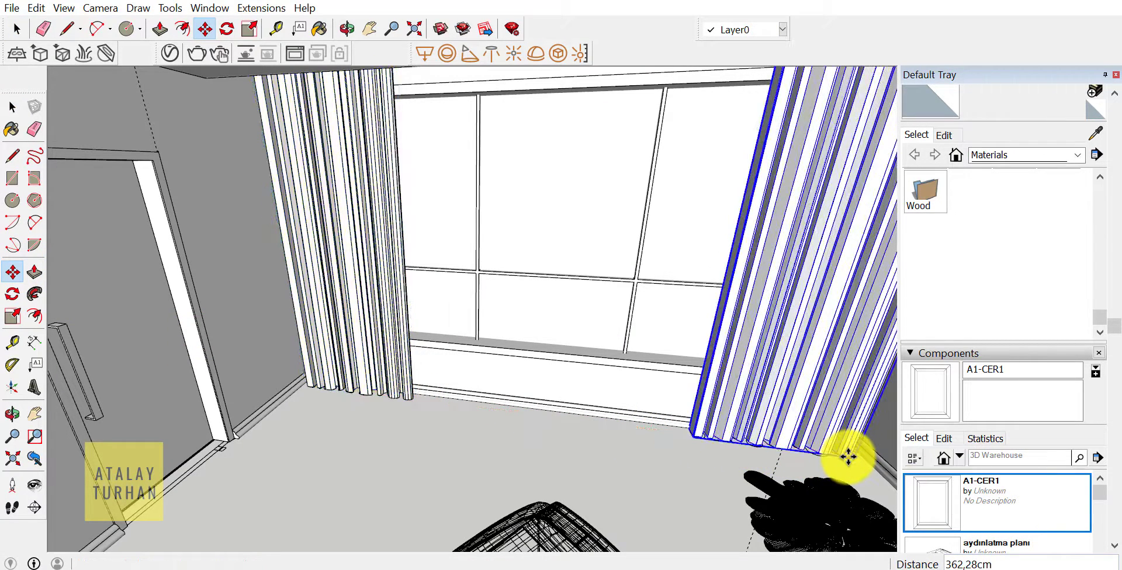
{"action": "left_click", "coordinate": [12, 107]}
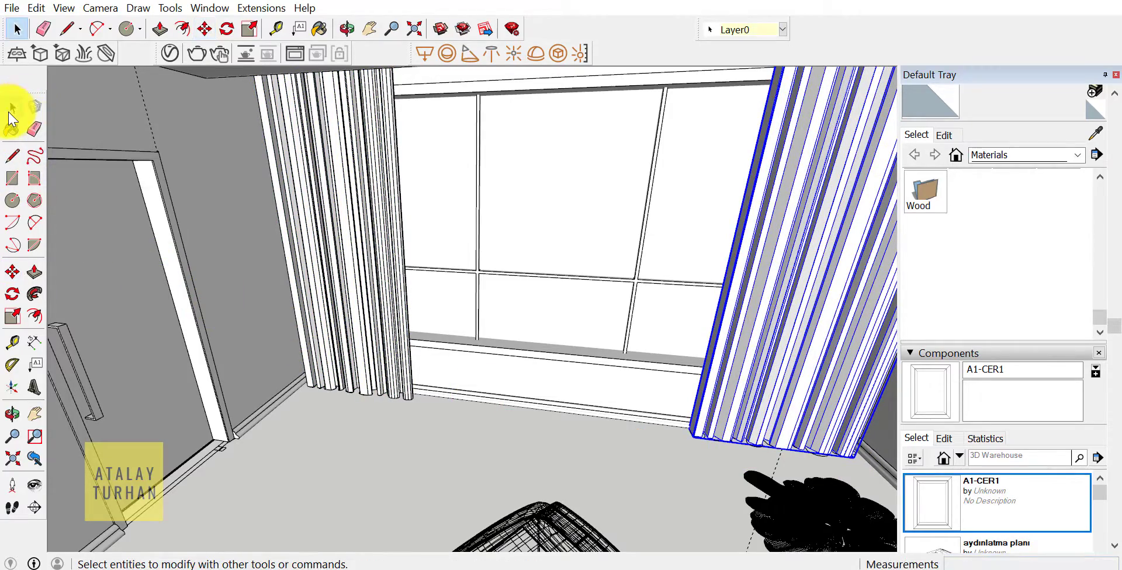
{"action": "middle_click_drag", "start_coordinate": [665, 425], "coordinate": [319, 332]}
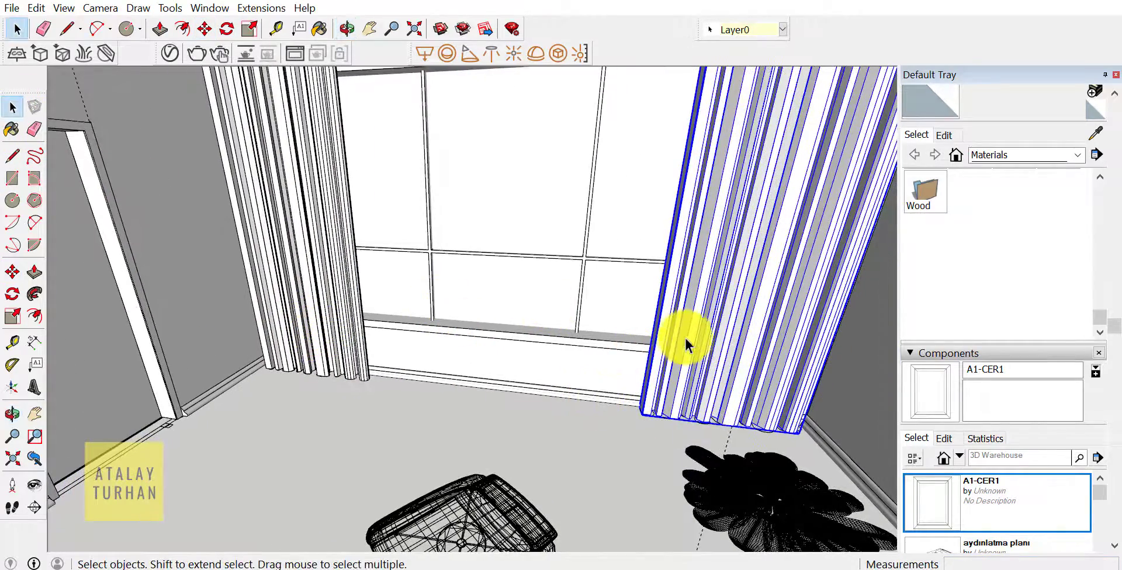
{"action": "right_click", "coordinate": [689, 295]}
{"action": "mouse_move", "coordinate": [736, 452]}
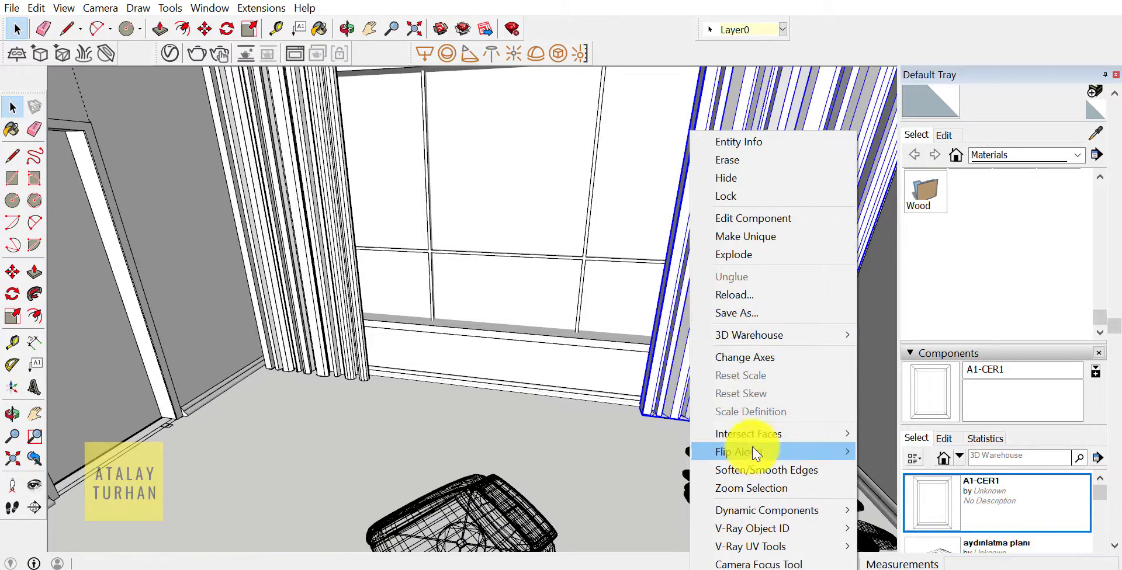
{"action": "left_click", "coordinate": [435, 426]}
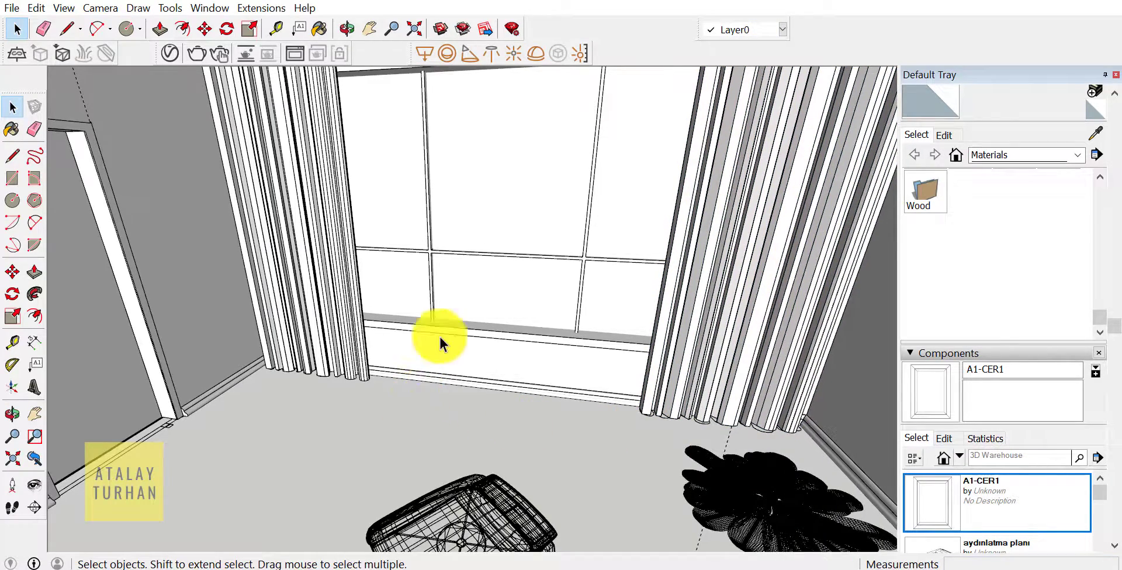
{"action": "scroll", "coordinate": [439, 335], "scroll_direction": "down", "scroll_amount": 5}
{"action": "scroll", "coordinate": [455, 292], "scroll_direction": "down", "scroll_amount": 4}
{"action": "middle_click_drag", "start_coordinate": [457, 304], "coordinate": [478, 322]}
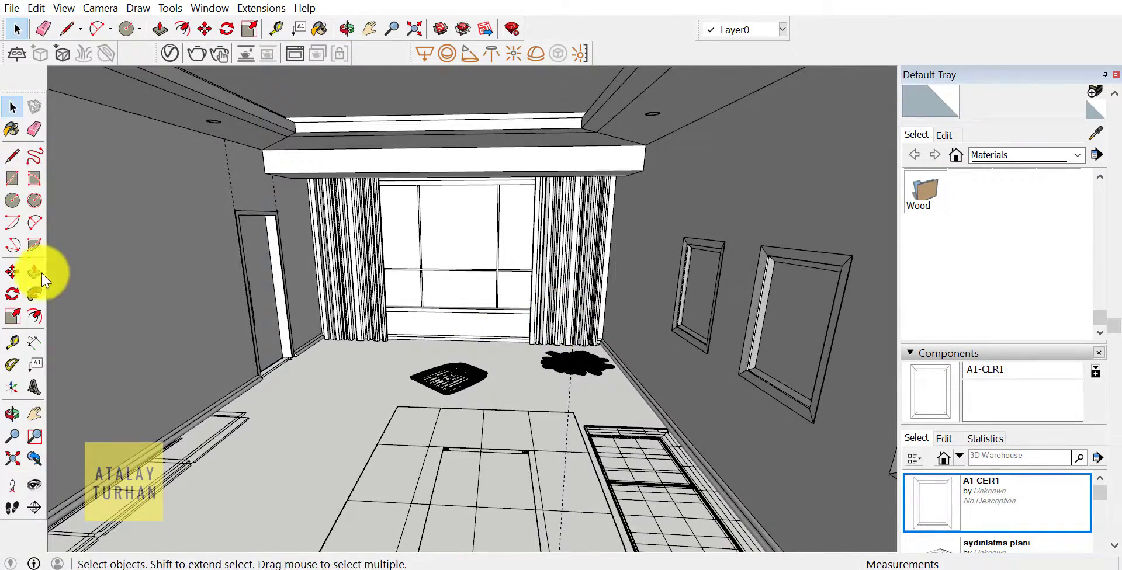
Flip the right-hand curtain along the component's red axis, then deselect it.
{"action": "left_click", "coordinate": [13, 272]}
{"action": "scroll", "coordinate": [692, 283], "scroll_direction": "up", "scroll_amount": 2}
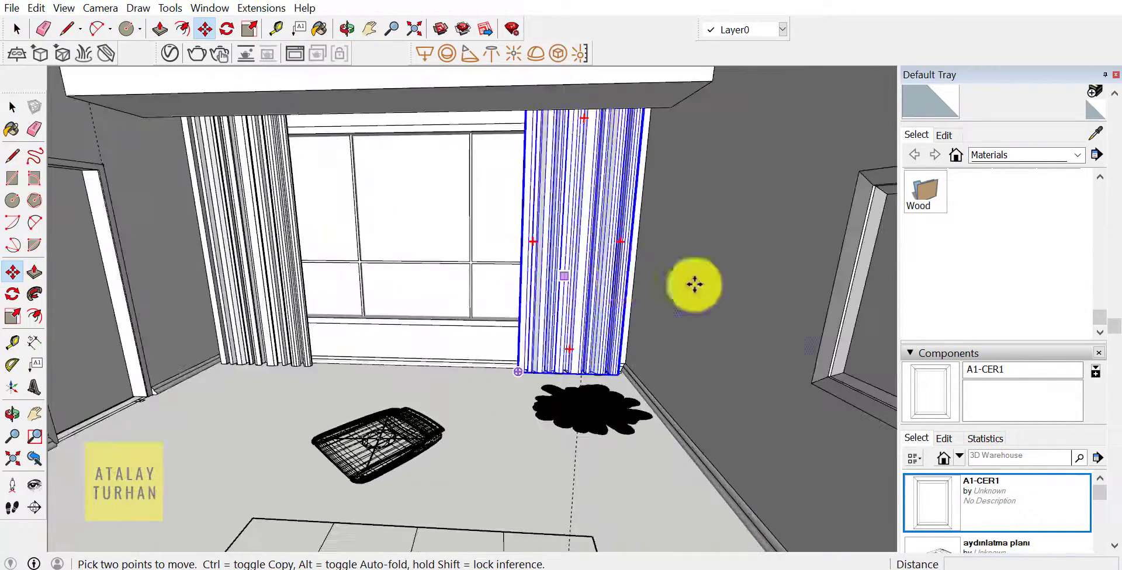
{"action": "scroll", "coordinate": [532, 263], "scroll_direction": "up", "scroll_amount": 2}
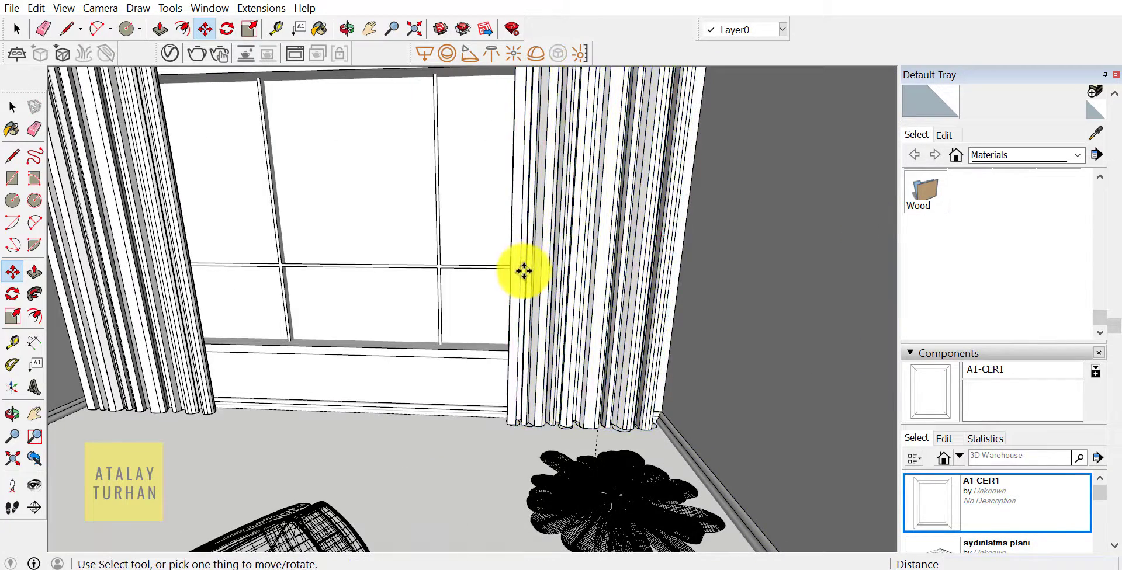
{"action": "left_click", "coordinate": [13, 107]}
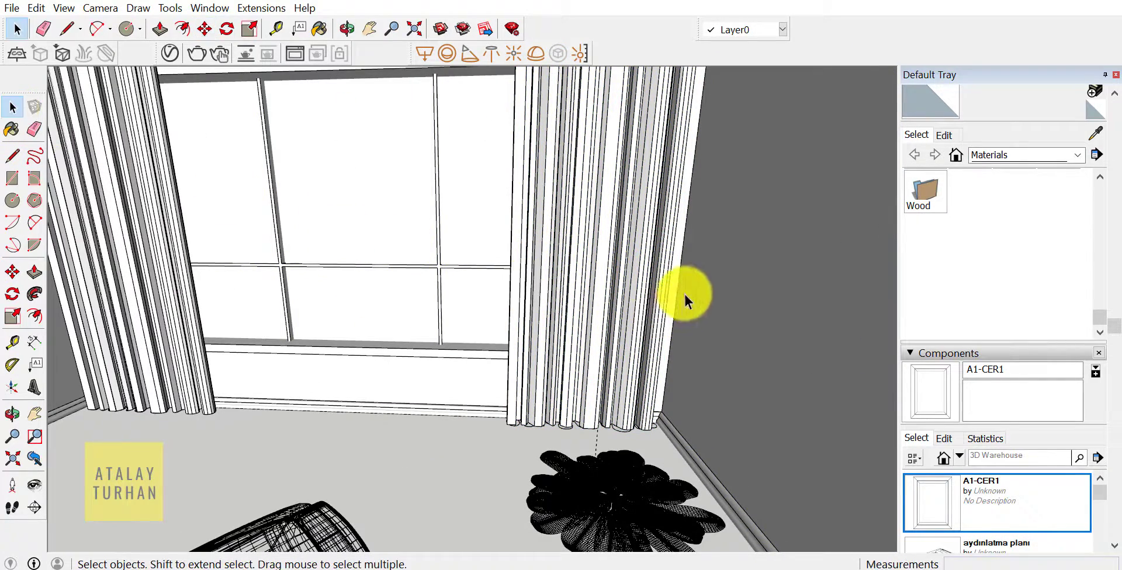
{"action": "left_click", "coordinate": [613, 262]}
{"action": "right_click", "coordinate": [576, 261]}
{"action": "mouse_move", "coordinate": [623, 452]}
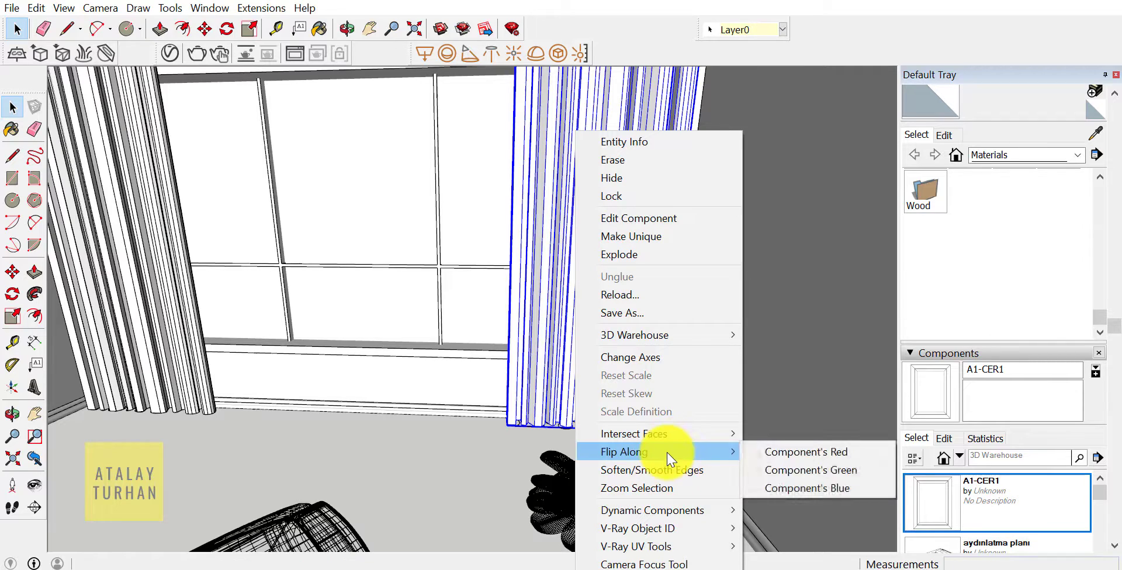
{"action": "left_click", "coordinate": [783, 461]}
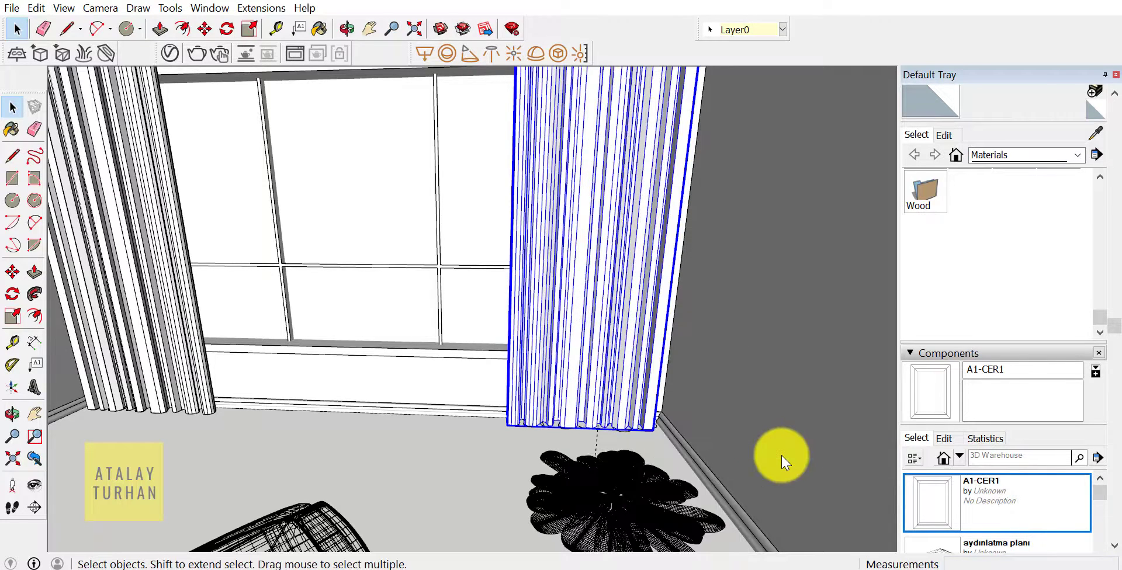
{"action": "left_click", "coordinate": [480, 434]}
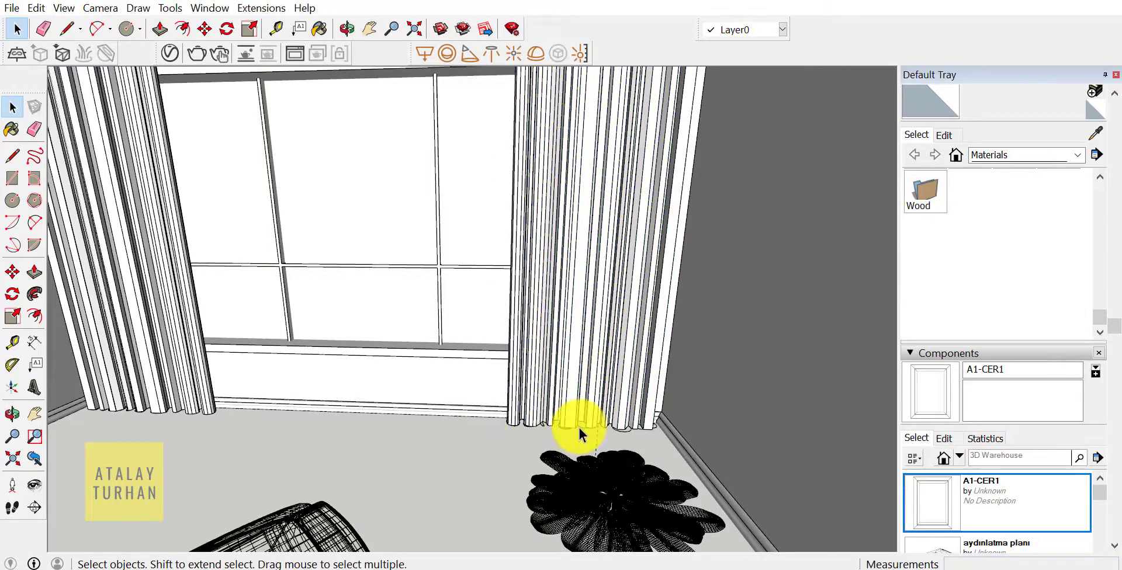
{"action": "mouse_move", "coordinate": [577, 425]}
{"action": "middle_mouse_down"}
{"action": "mouse_move", "coordinate": [507, 422]}
{"action": "mouse_move", "coordinate": [564, 421]}
{"action": "mouse_move", "coordinate": [498, 419]}
{"action": "mouse_move", "coordinate": [475, 401]}
{"action": "mouse_move", "coordinate": [647, 388]}
{"action": "mouse_move", "coordinate": [545, 418]}
{"action": "mouse_move", "coordinate": [339, 408]}
{"action": "mouse_move", "coordinate": [451, 414]}
{"action": "mouse_move", "coordinate": [471, 428]}
{"action": "mouse_move", "coordinate": [397, 369]}
{"action": "middle_mouse_up"}
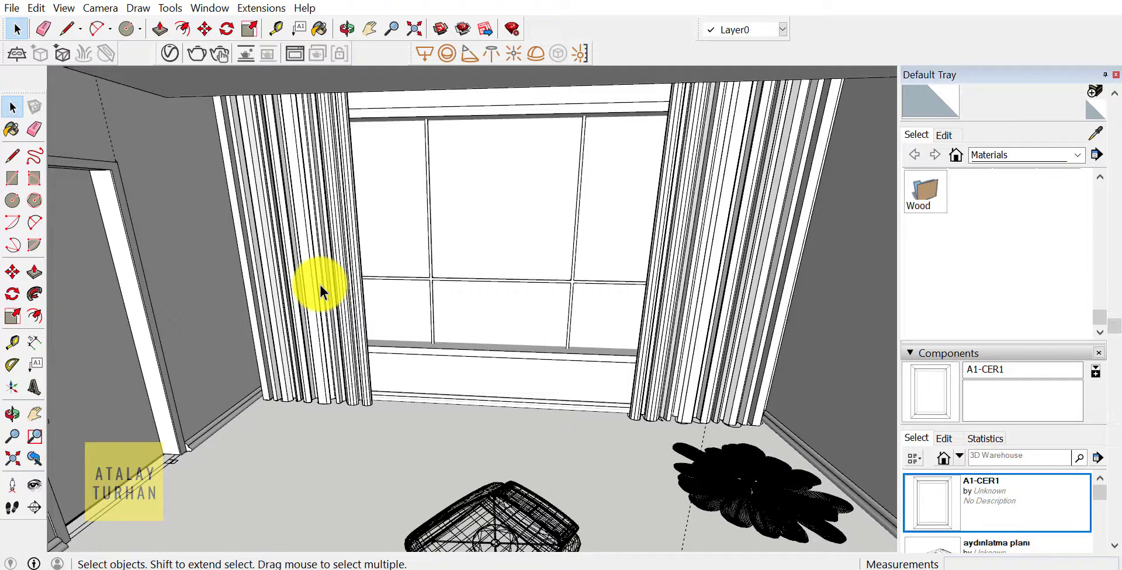
Select the left curtain and choose Edit Component from its context menu.
{"action": "left_click", "coordinate": [308, 269]}
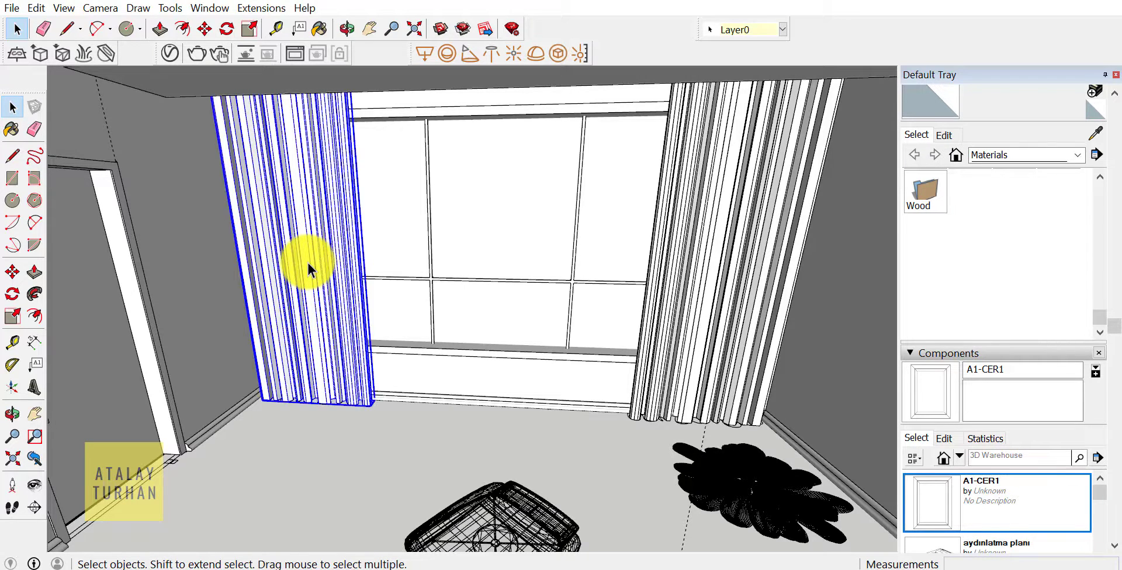
{"action": "right_click", "coordinate": [308, 263]}
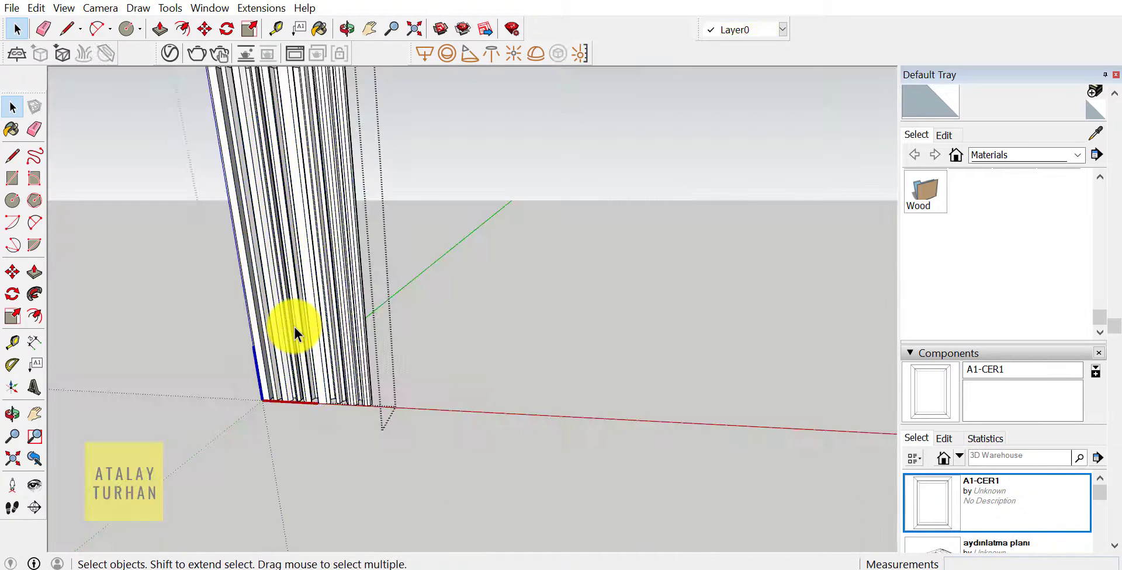
{"action": "left_click", "coordinate": [294, 325]}
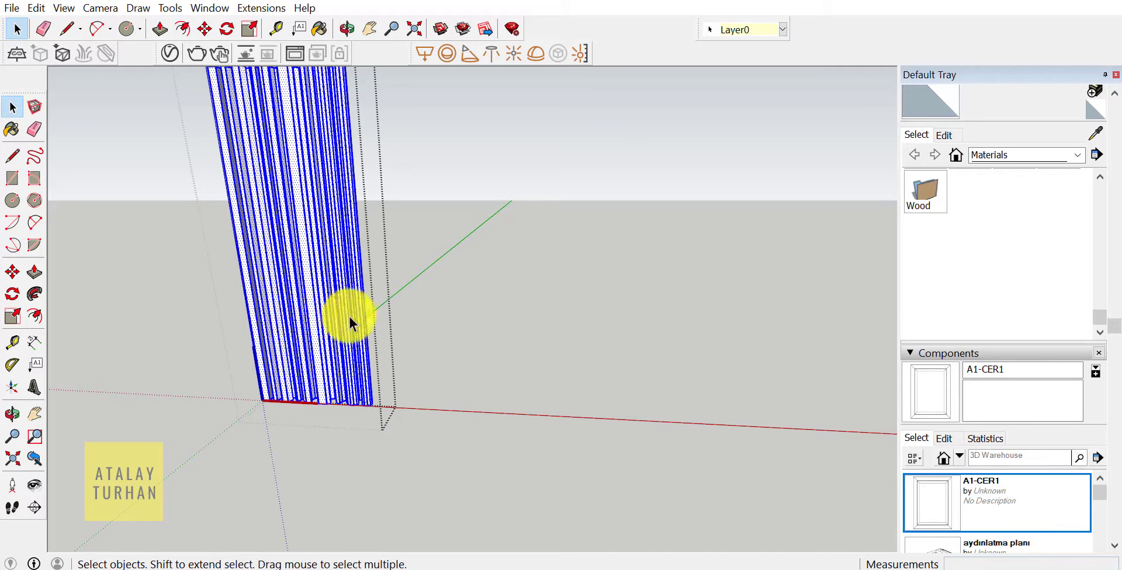
Soften the curtain's edges at 94 degrees with Soften coplanar enabled.
{"action": "right_click", "coordinate": [296, 306]}
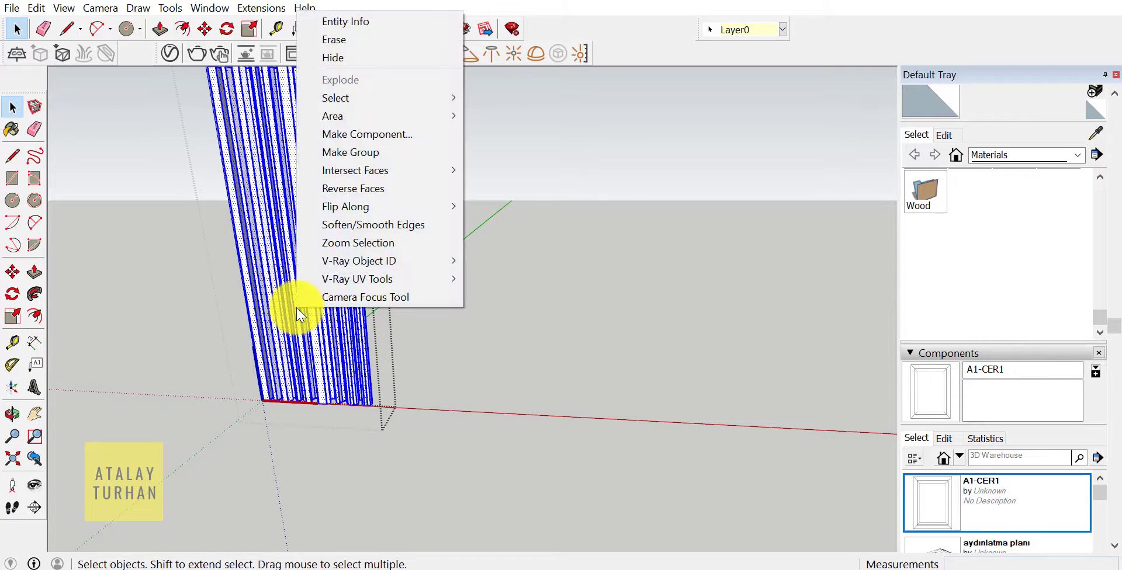
{"action": "left_click", "coordinate": [370, 233]}
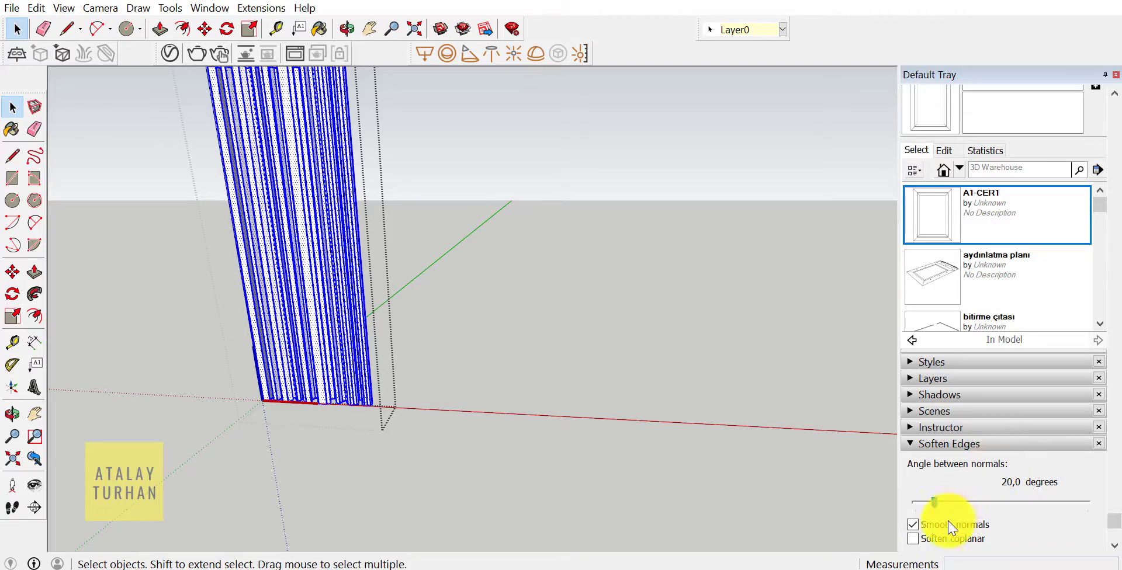
{"action": "scroll", "coordinate": [332, 405], "scroll_direction": "up", "scroll_amount": 3}
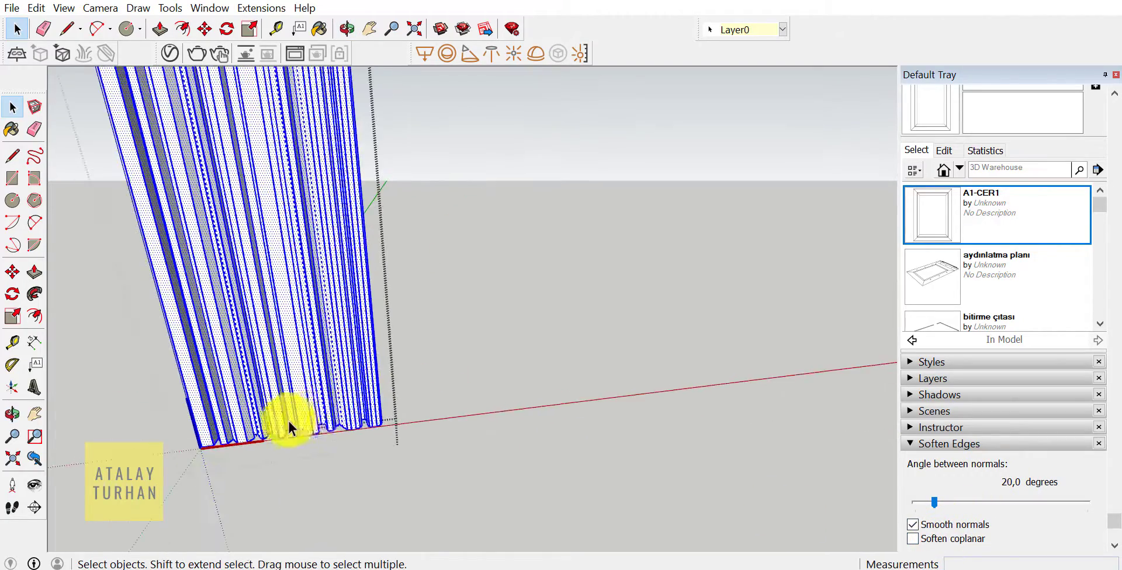
{"action": "middle_click_drag", "start_coordinate": [288, 419], "coordinate": [461, 416]}
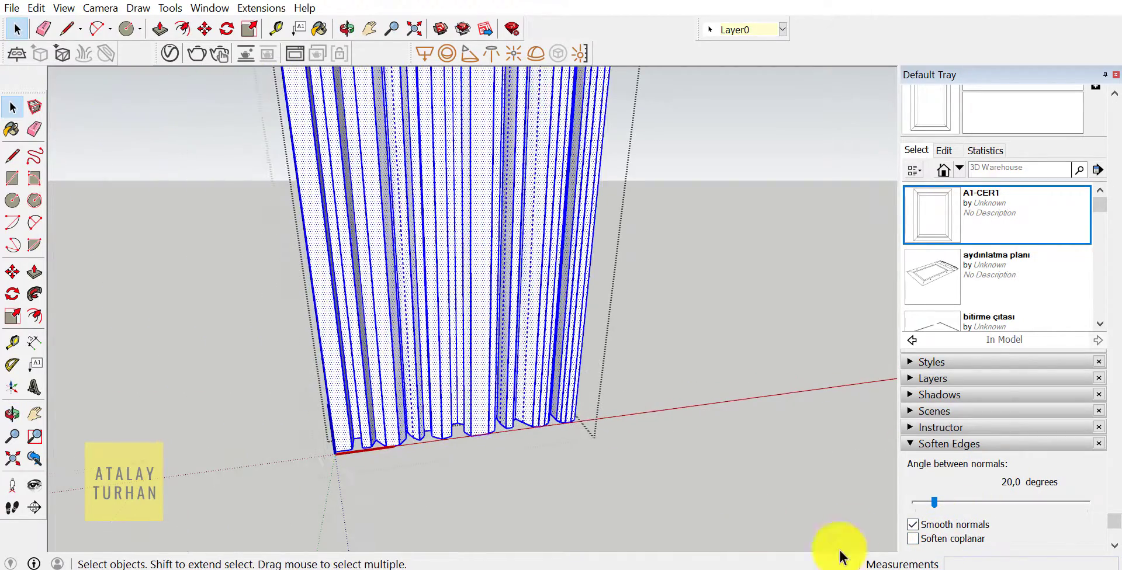
{"action": "left_click", "coordinate": [912, 539]}
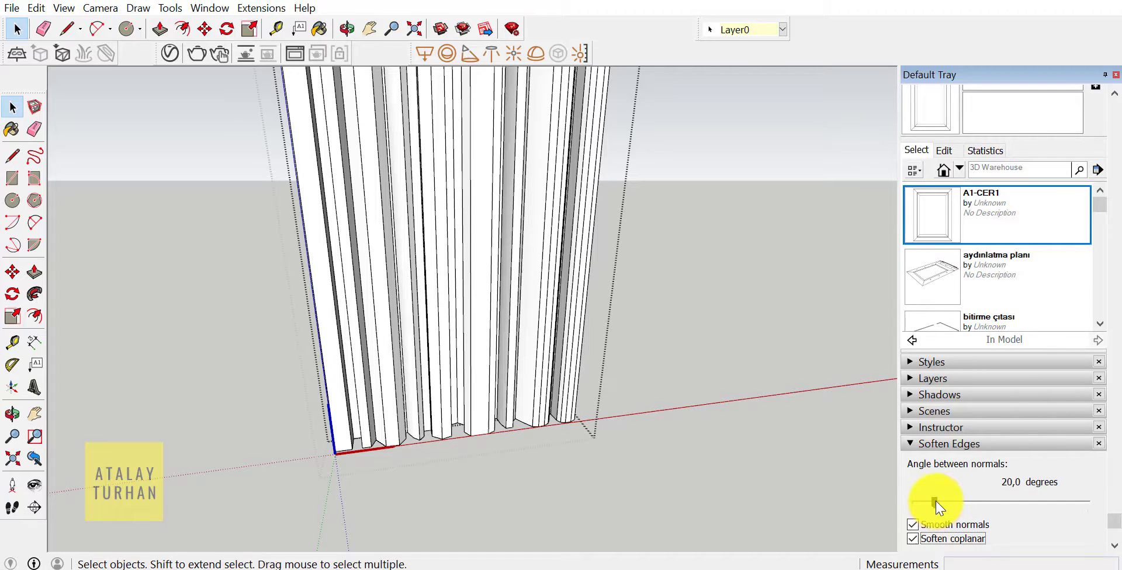
{"action": "left_click_drag", "start_coordinate": [934, 503], "coordinate": [1006, 502]}
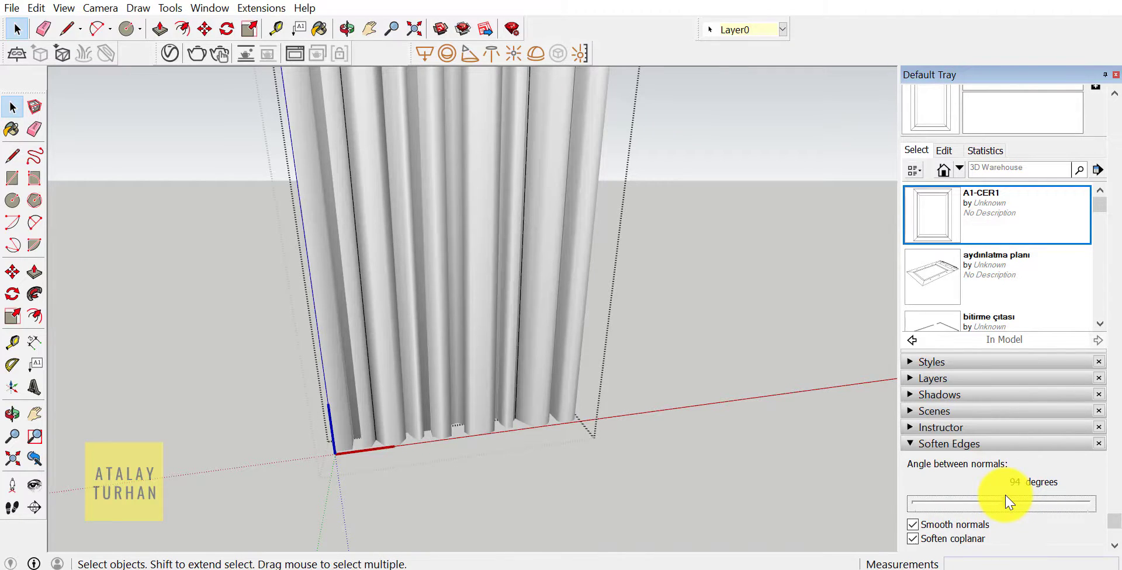
{"action": "left_click", "coordinate": [518, 292]}
{"action": "scroll", "coordinate": [517, 292], "scroll_direction": "down", "scroll_amount": 2}
{"action": "middle_click_drag", "start_coordinate": [556, 285], "coordinate": [613, 314]}
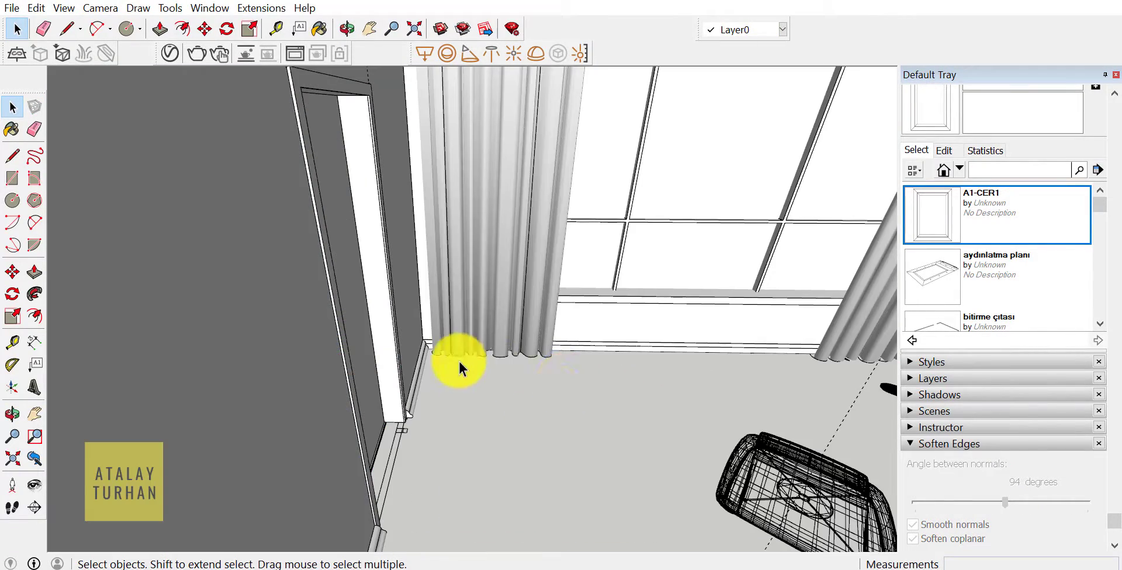
Orbit to a front view of the window and both smoothly shaded curtains.
{"action": "middle_click_drag", "start_coordinate": [458, 360], "coordinate": [493, 344]}
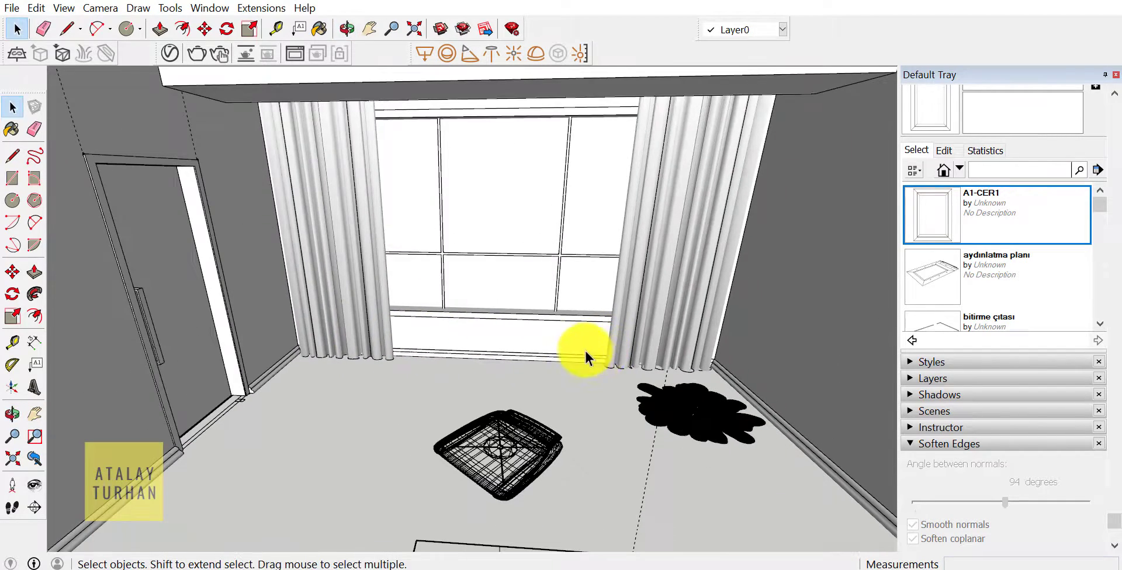
{"action": "middle_click_drag", "start_coordinate": [585, 352], "coordinate": [577, 330]}
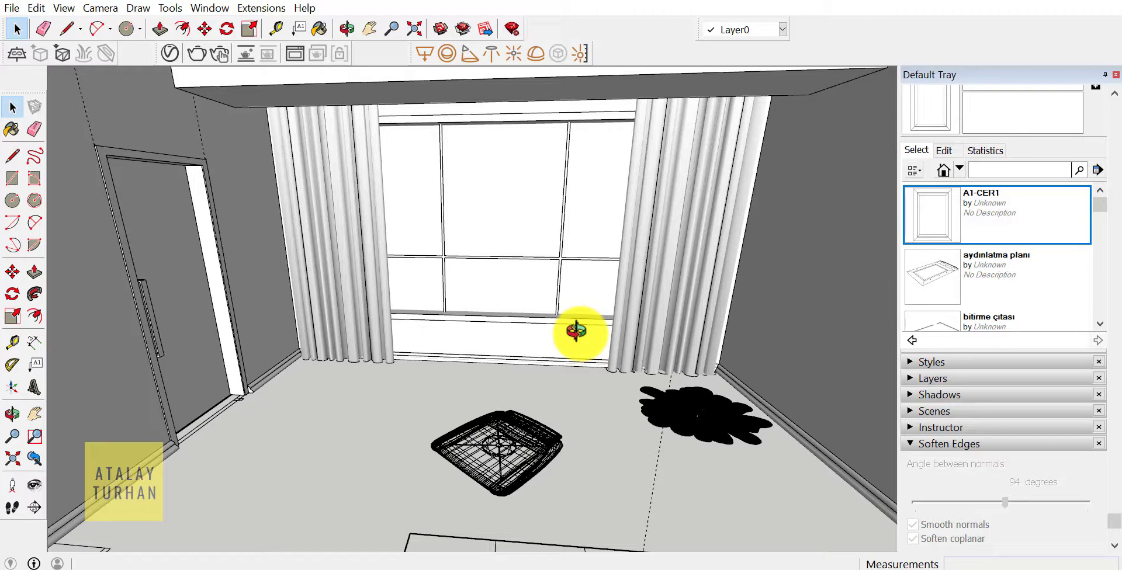
{"action": "middle_click_drag", "start_coordinate": [424, 319], "coordinate": [470, 325]}
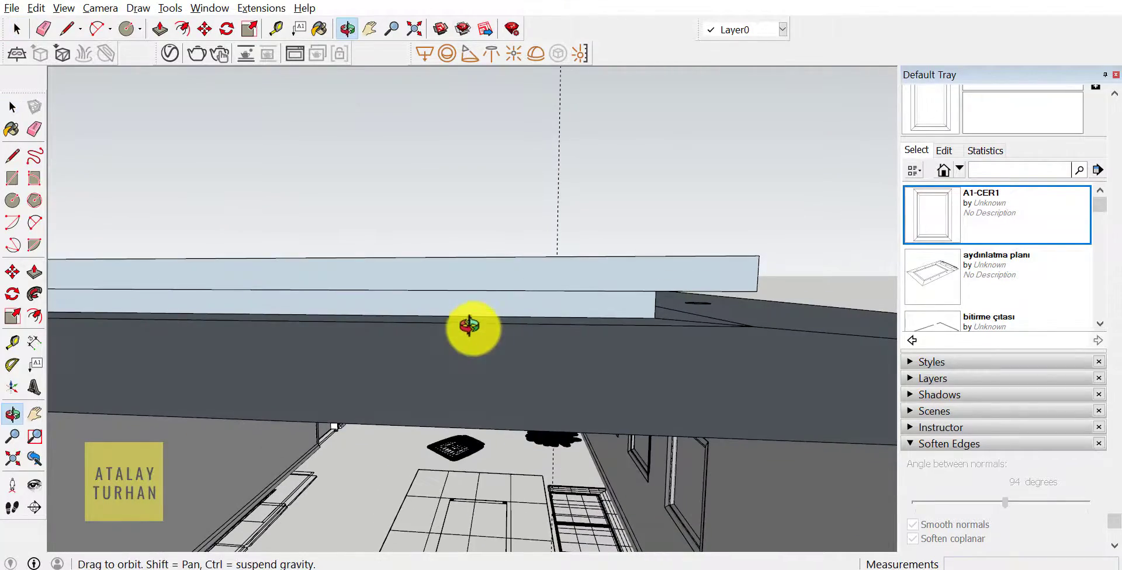
{"action": "mouse_move", "coordinate": [477, 457]}
{"action": "middle_mouse_down"}
{"action": "mouse_move", "coordinate": [508, 418]}
{"action": "mouse_move", "coordinate": [528, 422]}
{"action": "middle_mouse_up"}
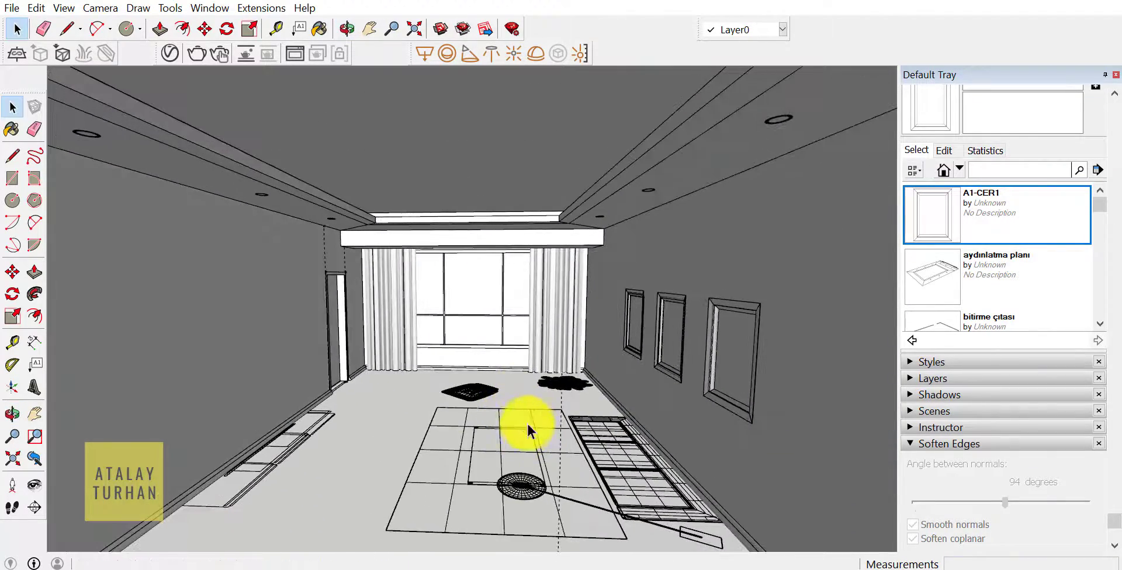
{"action": "scroll", "coordinate": [425, 300], "scroll_direction": "up", "scroll_amount": 3}
{"action": "mouse_move", "coordinate": [466, 354]}
{"action": "middle_mouse_down"}
{"action": "mouse_move", "coordinate": [511, 356]}
{"action": "mouse_move", "coordinate": [419, 343]}
{"action": "mouse_move", "coordinate": [593, 369]}
{"action": "mouse_move", "coordinate": [626, 406]}
{"action": "mouse_move", "coordinate": [571, 408]}
{"action": "mouse_move", "coordinate": [414, 371]}
{"action": "mouse_move", "coordinate": [497, 383]}
{"action": "mouse_move", "coordinate": [401, 308]}
{"action": "mouse_move", "coordinate": [521, 379]}
{"action": "mouse_move", "coordinate": [471, 381]}
{"action": "mouse_move", "coordinate": [499, 421]}
{"action": "mouse_move", "coordinate": [431, 380]}
{"action": "mouse_move", "coordinate": [370, 272]}
{"action": "middle_mouse_up"}
{"action": "scroll", "coordinate": [461, 212], "scroll_direction": "up", "scroll_amount": 2}
{"action": "scroll", "coordinate": [431, 243], "scroll_direction": "up", "scroll_amount": 2}
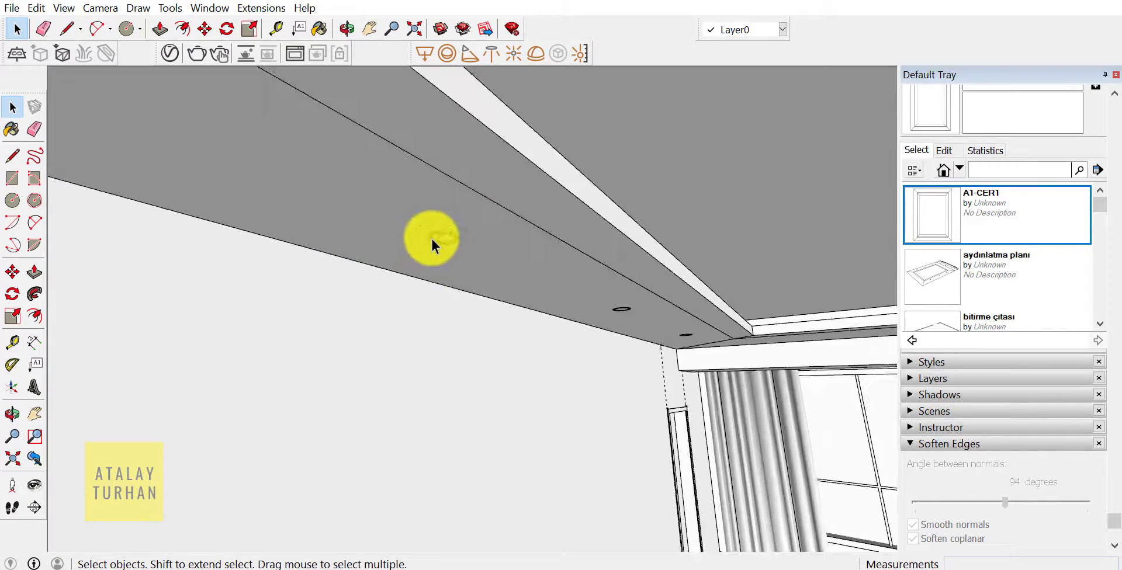
{"action": "scroll", "coordinate": [439, 244], "scroll_direction": "up", "scroll_amount": 2}
{"action": "scroll", "coordinate": [444, 242], "scroll_direction": "up", "scroll_amount": 2}
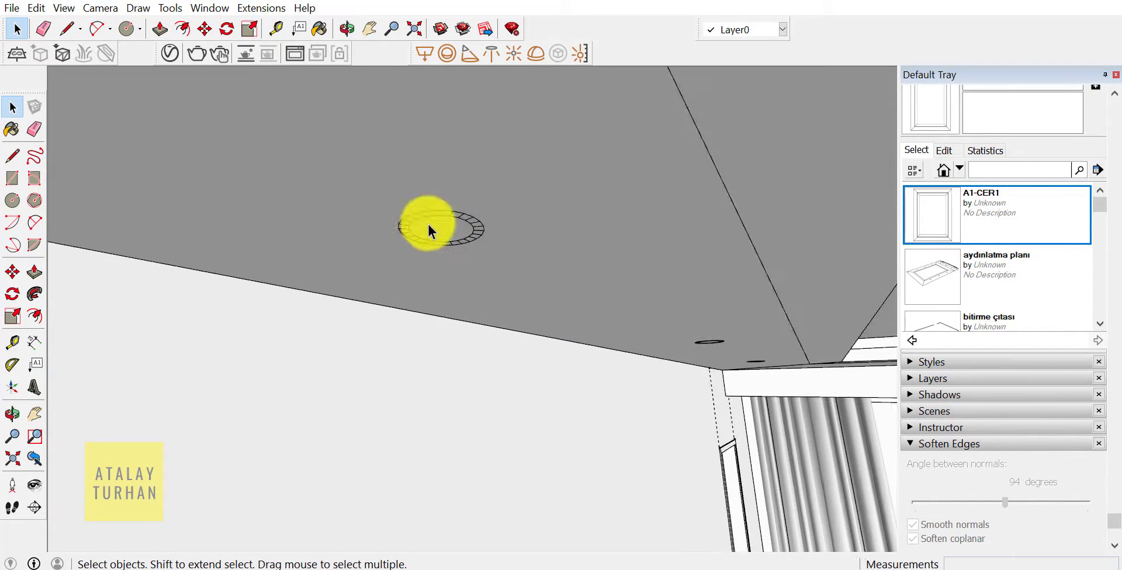
{"action": "scroll", "coordinate": [429, 225], "scroll_direction": "down", "scroll_amount": 1}
{"action": "scroll", "coordinate": [430, 225], "scroll_direction": "down", "scroll_amount": 2}
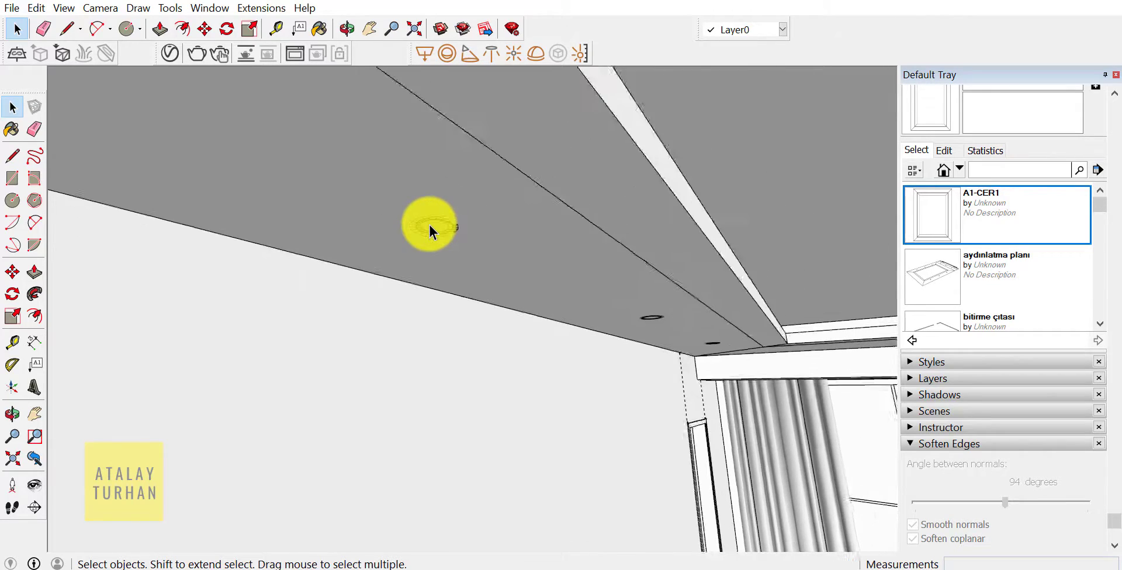
{"action": "scroll", "coordinate": [430, 225], "scroll_direction": "down", "scroll_amount": 1}
{"action": "scroll", "coordinate": [430, 227], "scroll_direction": "down", "scroll_amount": 2}
{"action": "scroll", "coordinate": [429, 226], "scroll_direction": "down", "scroll_amount": 2}
{"action": "mouse_move", "coordinate": [496, 283]}
{"action": "middle_mouse_down"}
{"action": "mouse_move", "coordinate": [593, 371]}
{"action": "mouse_move", "coordinate": [653, 468]}
{"action": "mouse_move", "coordinate": [601, 414]}
{"action": "middle_mouse_up"}
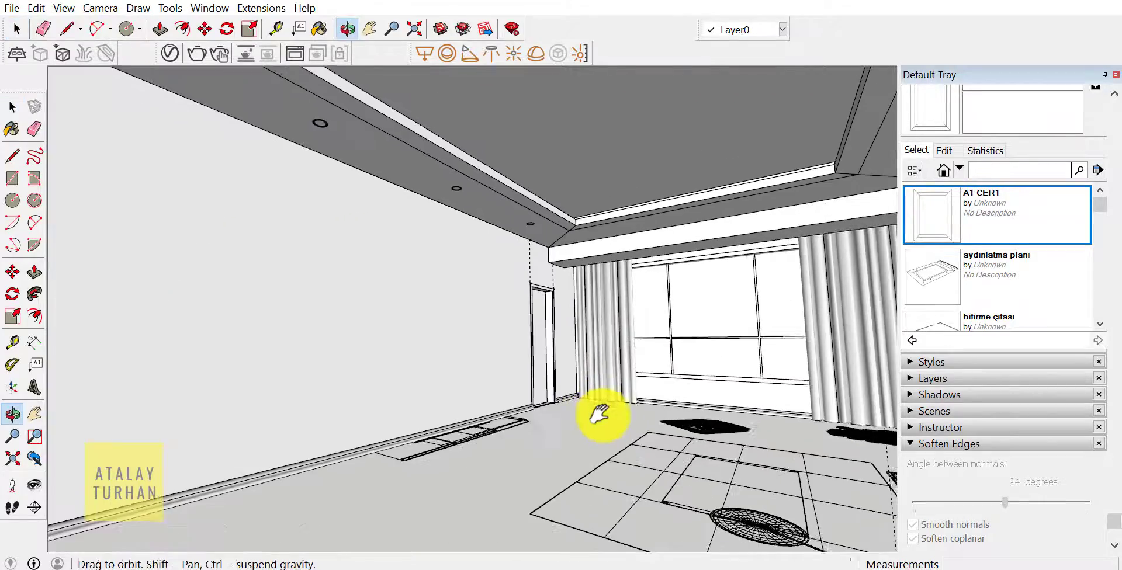
{"action": "mouse_move", "coordinate": [589, 447]}
{"action": "middle_mouse_down"}
{"action": "mouse_move", "coordinate": [476, 401]}
{"action": "mouse_move", "coordinate": [438, 358]}
{"action": "mouse_move", "coordinate": [541, 420]}
{"action": "middle_mouse_up"}
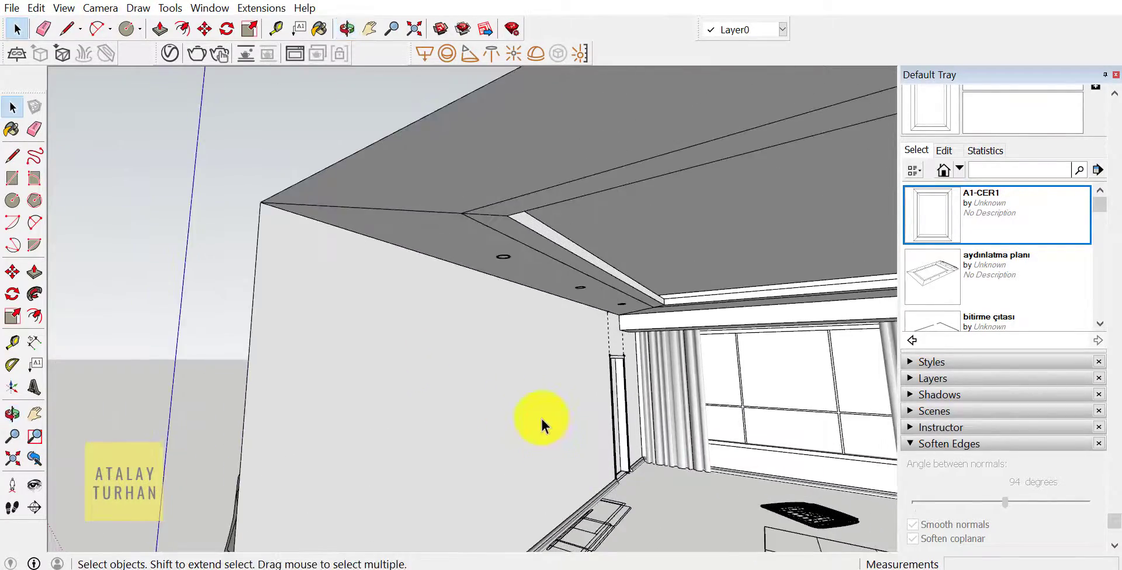
{"action": "scroll", "coordinate": [499, 379], "scroll_direction": "up", "scroll_amount": 1}
{"action": "scroll", "coordinate": [449, 210], "scroll_direction": "up", "scroll_amount": 2}
{"action": "scroll", "coordinate": [466, 230], "scroll_direction": "up", "scroll_amount": 2}
{"action": "scroll", "coordinate": [465, 230], "scroll_direction": "up", "scroll_amount": 1}
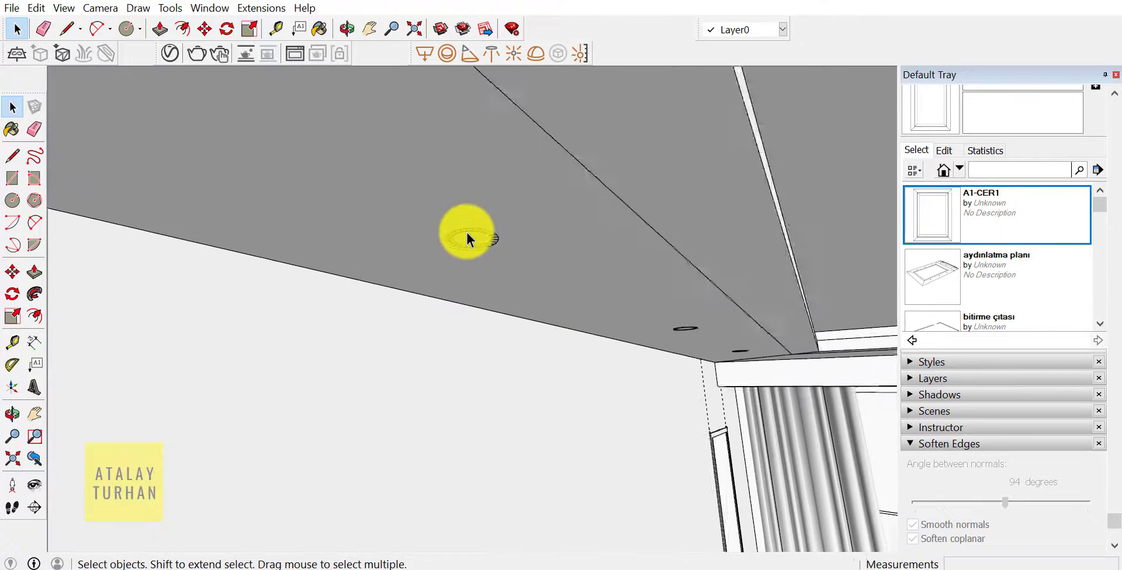
{"action": "scroll", "coordinate": [465, 231], "scroll_direction": "up", "scroll_amount": 2}
{"action": "scroll", "coordinate": [501, 205], "scroll_direction": "down", "scroll_amount": 2}
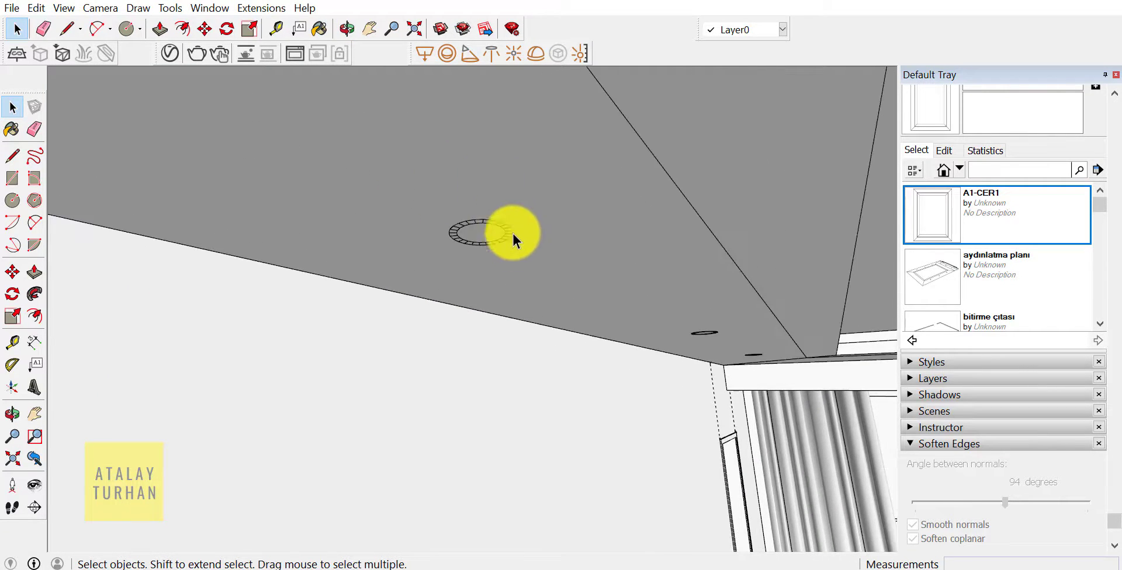
{"action": "scroll", "coordinate": [527, 254], "scroll_direction": "down", "scroll_amount": 2}
{"action": "scroll", "coordinate": [547, 289], "scroll_direction": "down", "scroll_amount": 1}
{"action": "scroll", "coordinate": [551, 301], "scroll_direction": "down", "scroll_amount": 3}
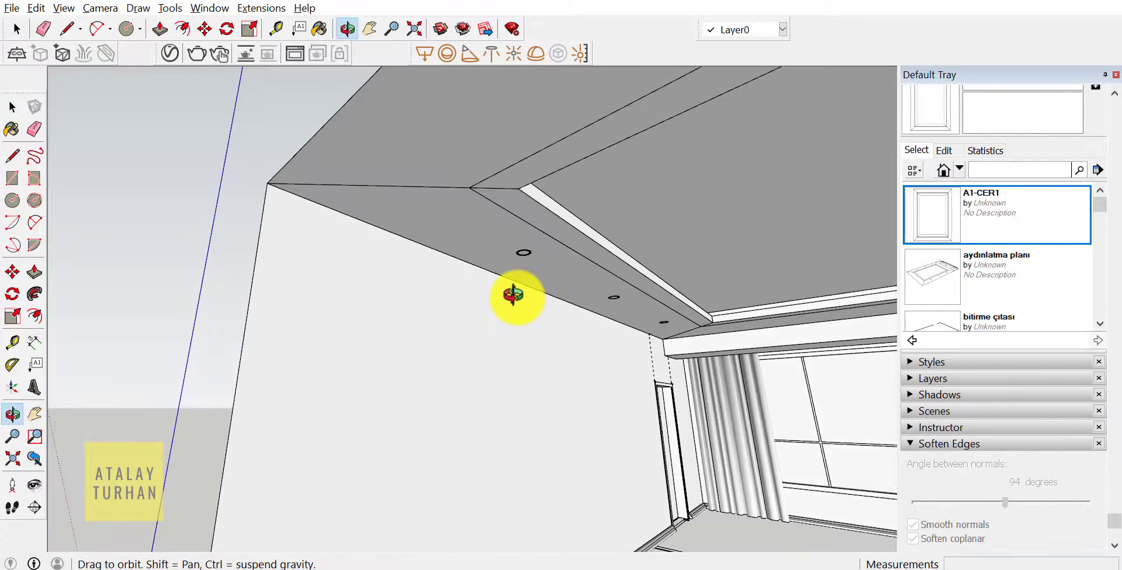
{"action": "middle_click_drag", "start_coordinate": [514, 295], "coordinate": [471, 251]}
Turn the whole ceiling soffit with its light openings into a component named 'TAV1'.
{"action": "triple_click", "coordinate": [467, 232]}
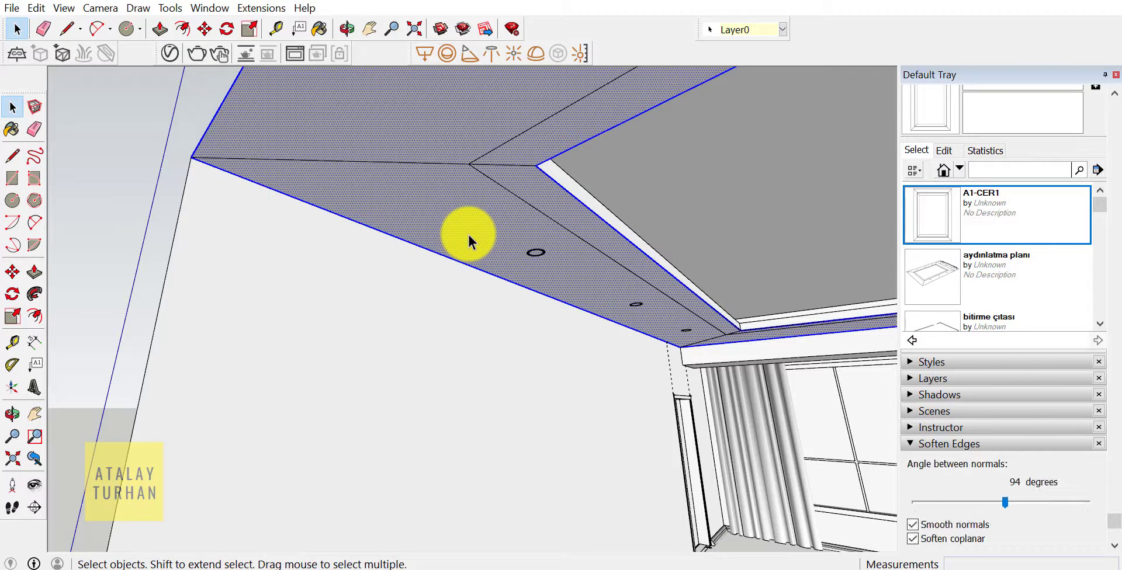
{"action": "right_click", "coordinate": [467, 213]}
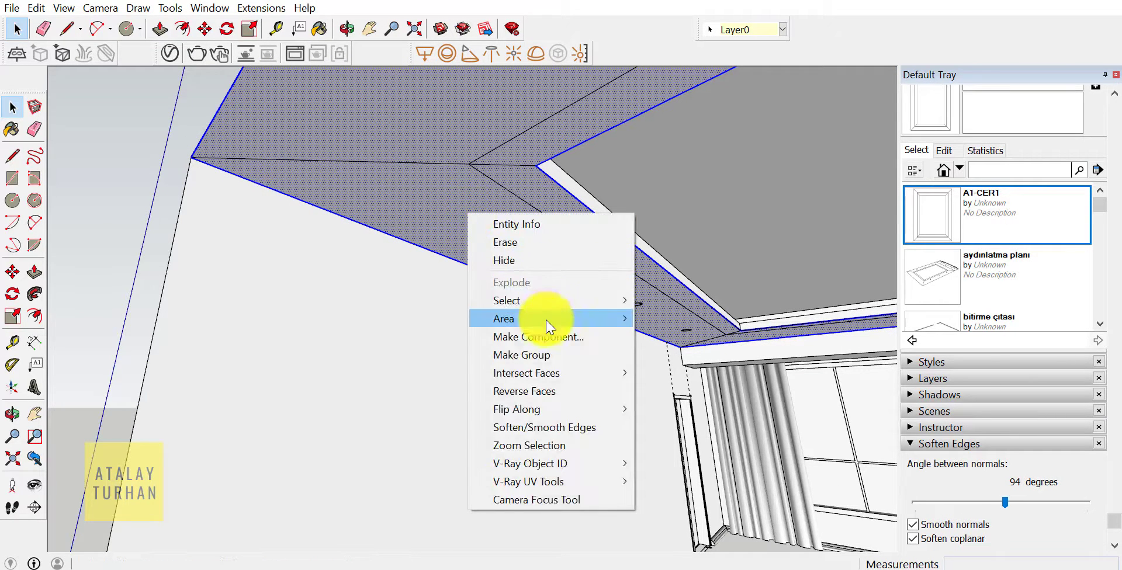
{"action": "left_click", "coordinate": [548, 337]}
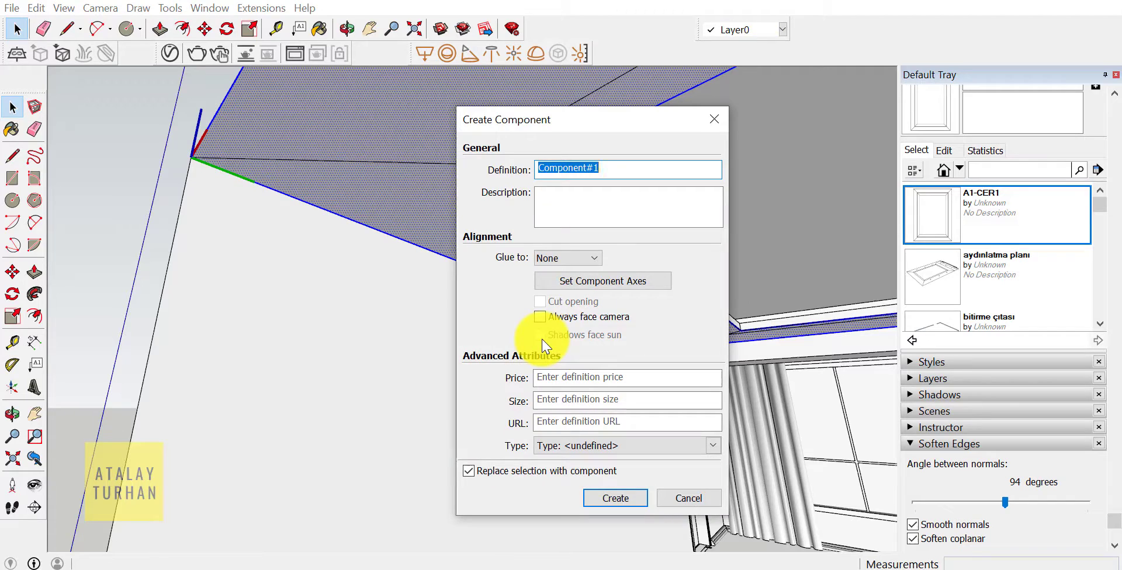
{"action": "key", "text": "BackSpace"}
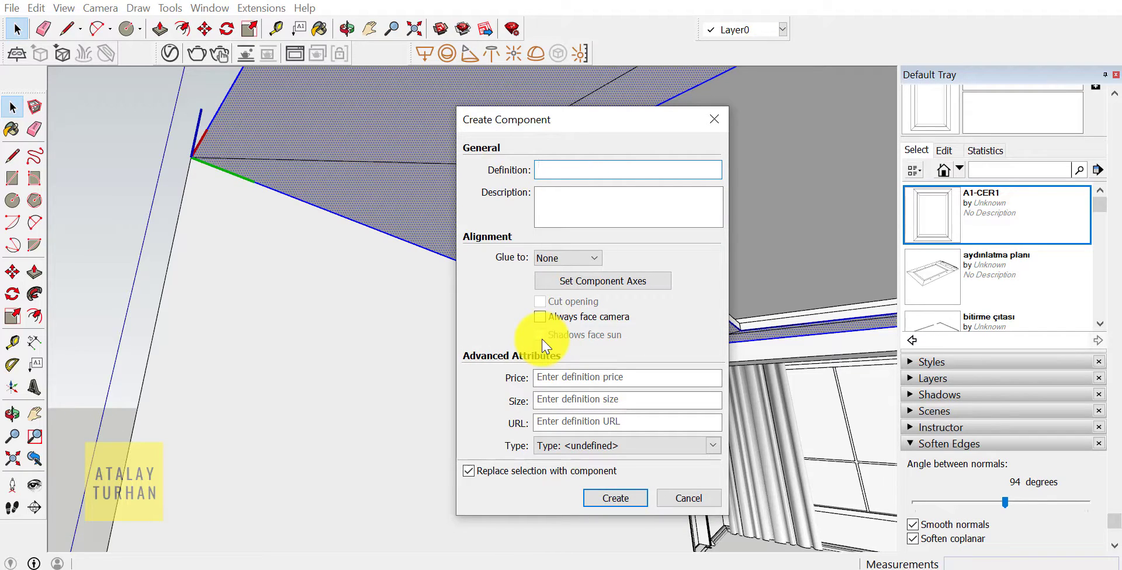
{"action": "type", "text": "T"}
{"action": "type", "text": "V"}
{"action": "key", "text": "BackSpace"}
{"action": "type", "text": "AV"}
{"action": "type", "text": "1"}
{"action": "key", "text": "Return"}
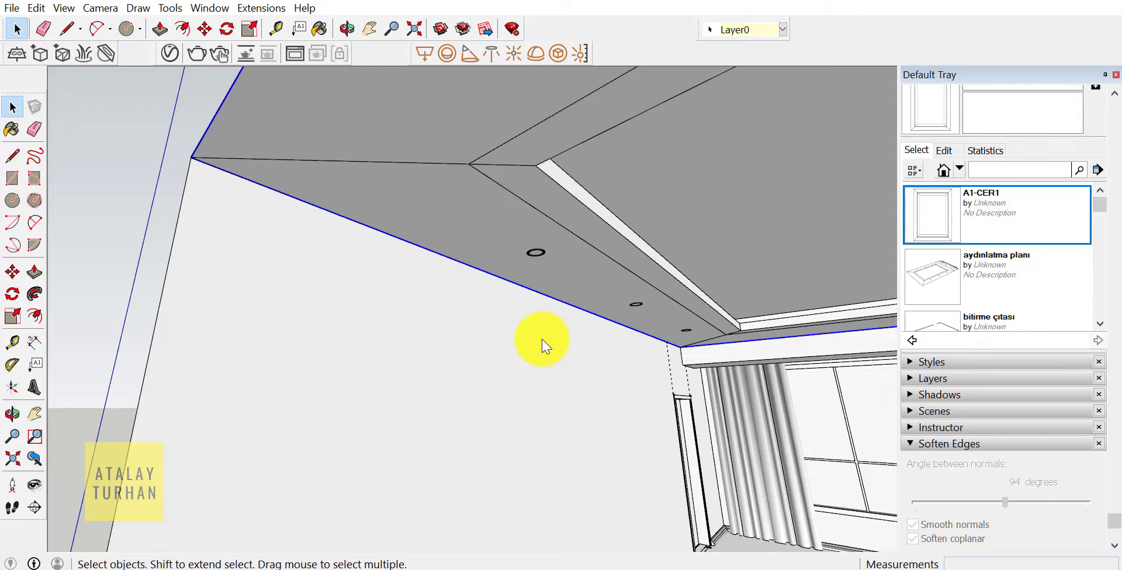
Draw two crossing helper lines across the downlight ring, left-right and top-bottom.
{"action": "middle_click_drag", "start_coordinate": [542, 345], "coordinate": [576, 287]}
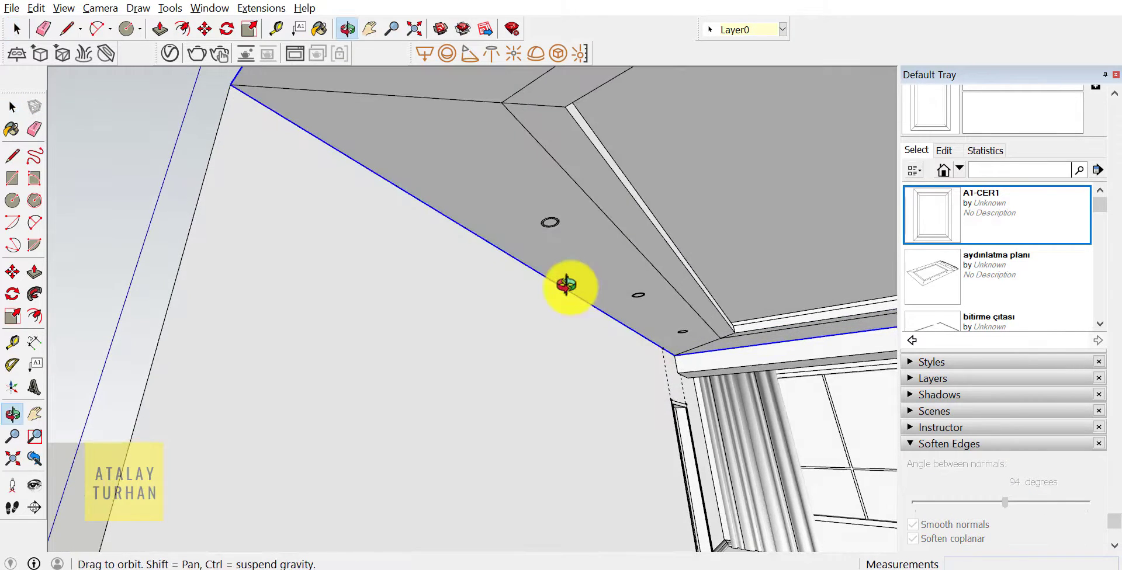
{"action": "scroll", "coordinate": [556, 215], "scroll_direction": "up", "scroll_amount": 2}
{"action": "scroll", "coordinate": [551, 232], "scroll_direction": "up", "scroll_amount": 2}
{"action": "scroll", "coordinate": [552, 237], "scroll_direction": "up", "scroll_amount": 2}
{"action": "scroll", "coordinate": [549, 233], "scroll_direction": "up", "scroll_amount": 1}
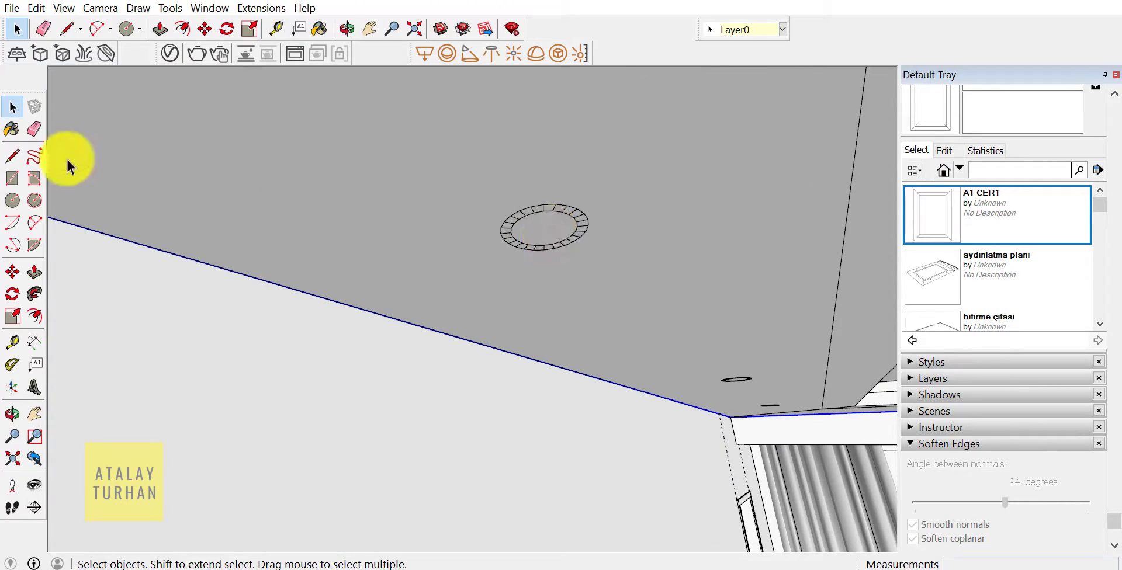
{"action": "left_click", "coordinate": [21, 206]}
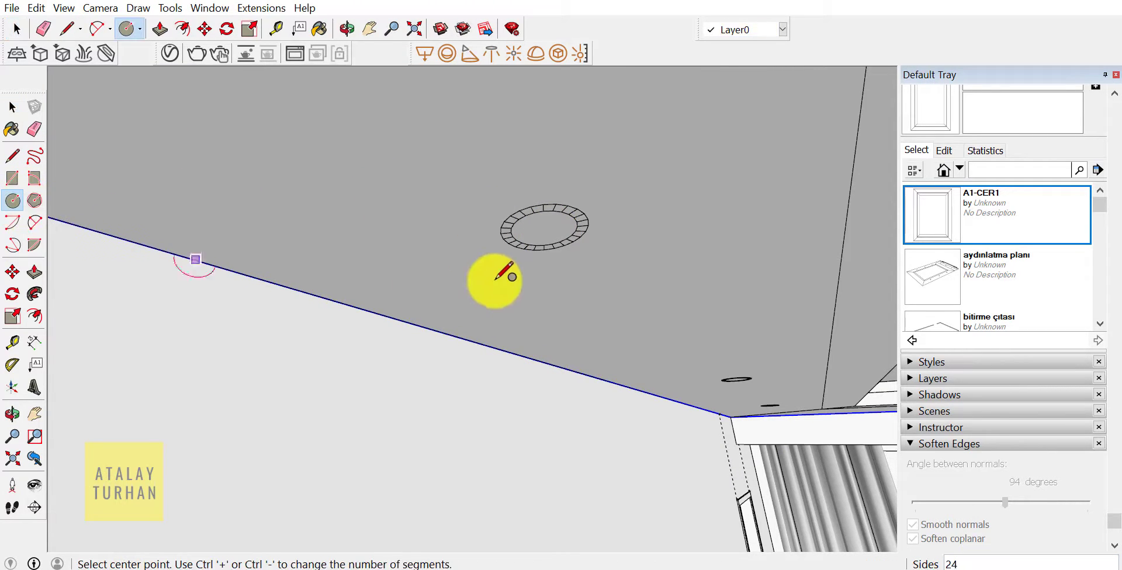
{"action": "scroll", "coordinate": [555, 249], "scroll_direction": "down", "scroll_amount": 3}
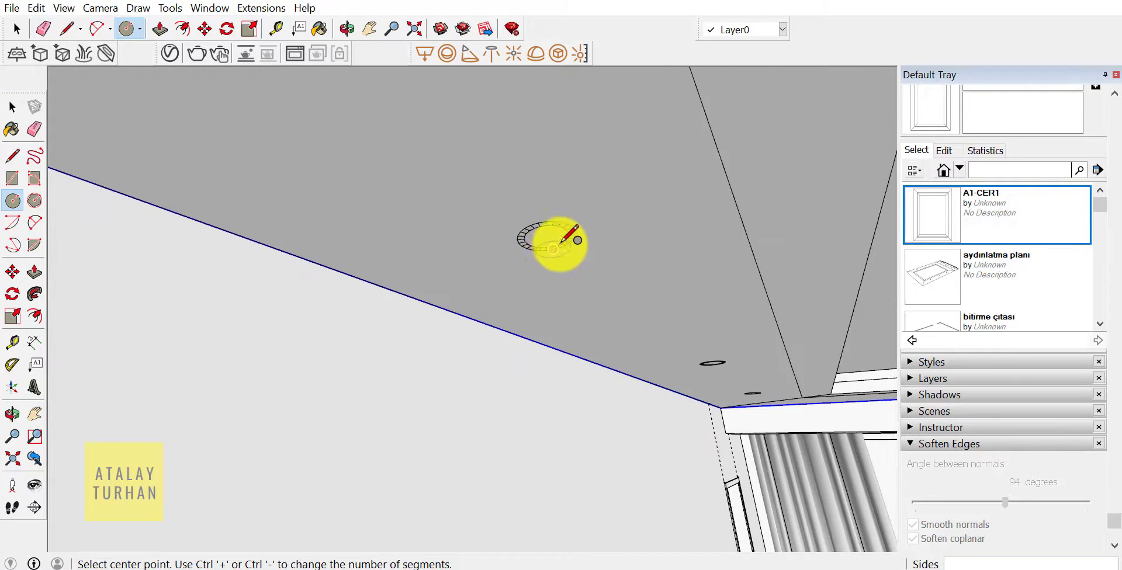
{"action": "scroll", "coordinate": [563, 245], "scroll_direction": "down", "scroll_amount": 2}
{"action": "mouse_move", "coordinate": [515, 168]}
{"action": "middle_mouse_down"}
{"action": "mouse_move", "coordinate": [649, 449]}
{"action": "mouse_move", "coordinate": [567, 251]}
{"action": "mouse_move", "coordinate": [567, 303]}
{"action": "mouse_move", "coordinate": [534, 210]}
{"action": "mouse_move", "coordinate": [482, 242]}
{"action": "mouse_move", "coordinate": [484, 371]}
{"action": "mouse_move", "coordinate": [496, 171]}
{"action": "mouse_move", "coordinate": [481, 241]}
{"action": "middle_mouse_up"}
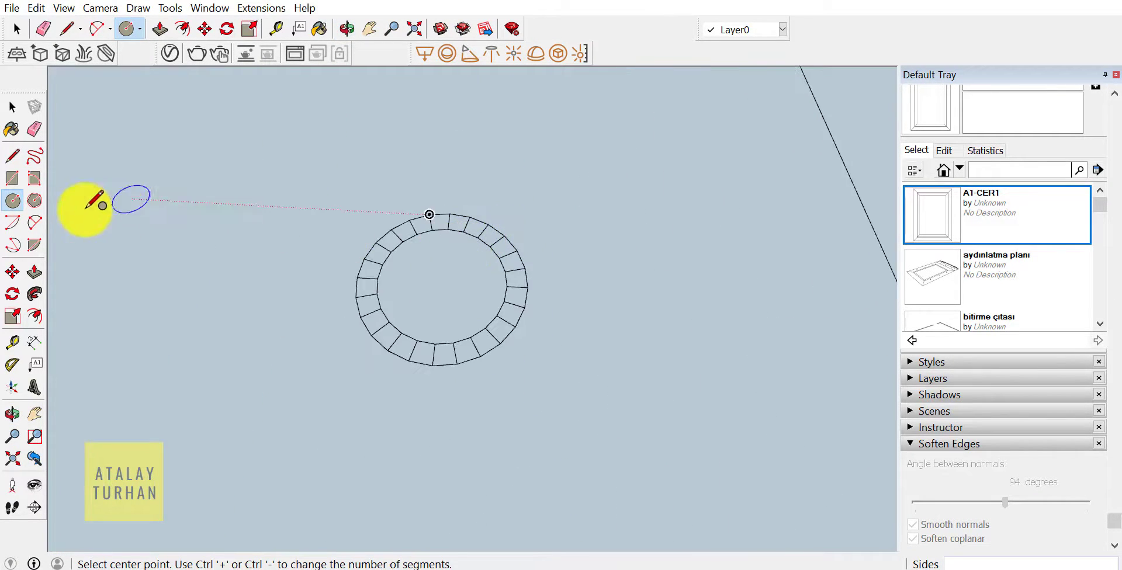
{"action": "left_click", "coordinate": [12, 156]}
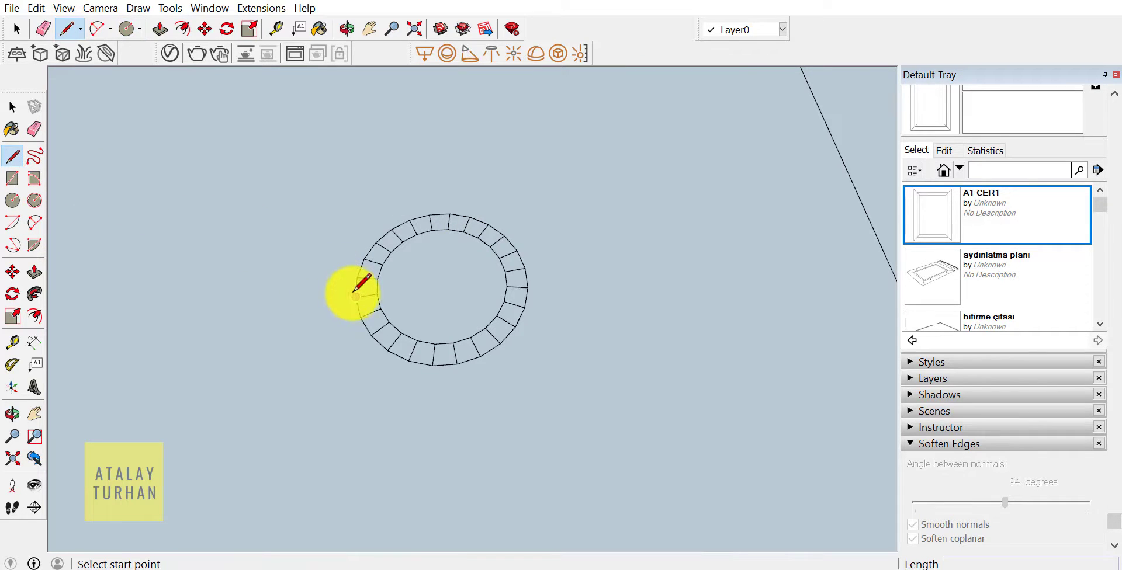
{"action": "middle_click_drag", "start_coordinate": [463, 299], "coordinate": [454, 338]}
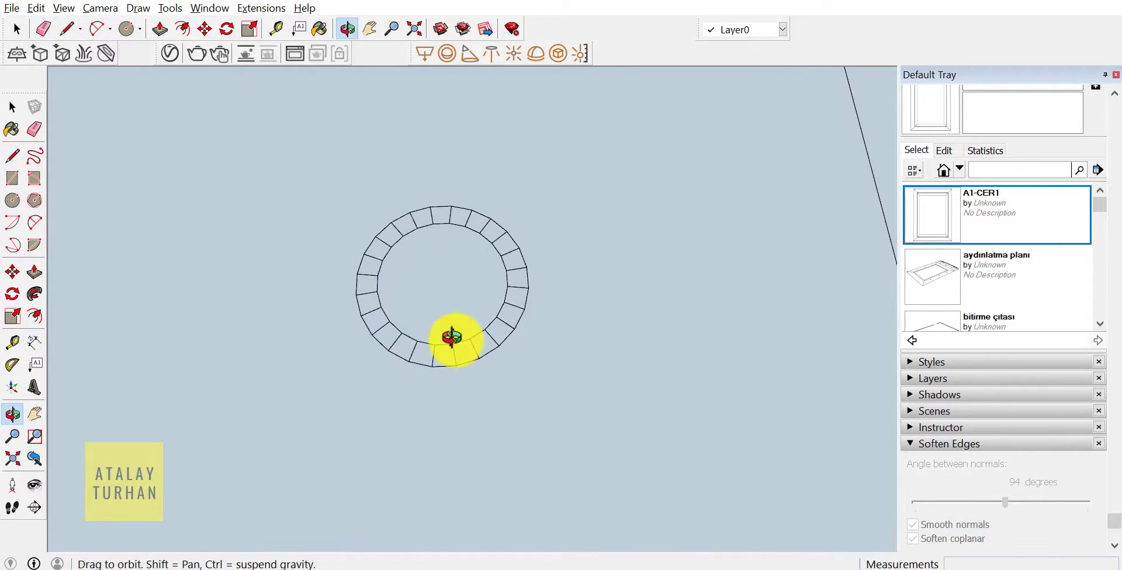
{"action": "left_click", "coordinate": [357, 273]}
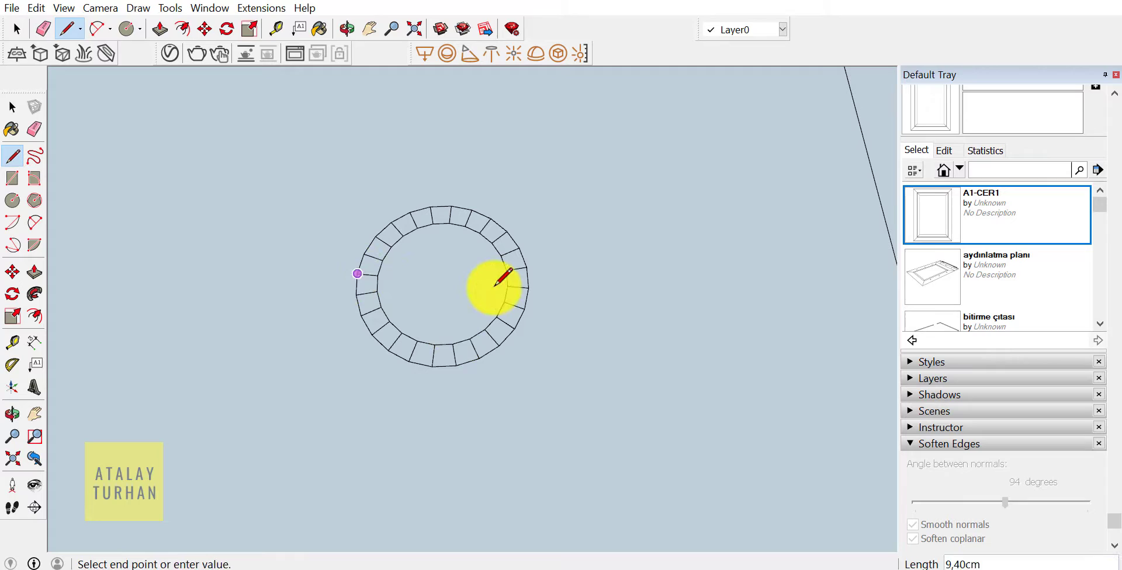
{"action": "left_click", "coordinate": [528, 287]}
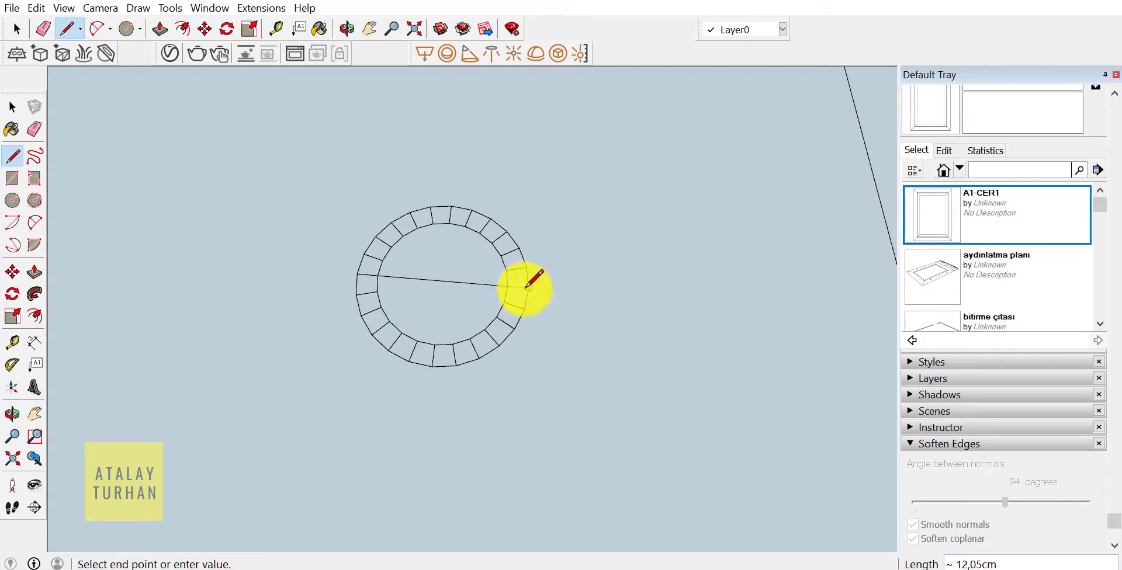
{"action": "key", "text": "Escape"}
{"action": "left_click", "coordinate": [451, 205]}
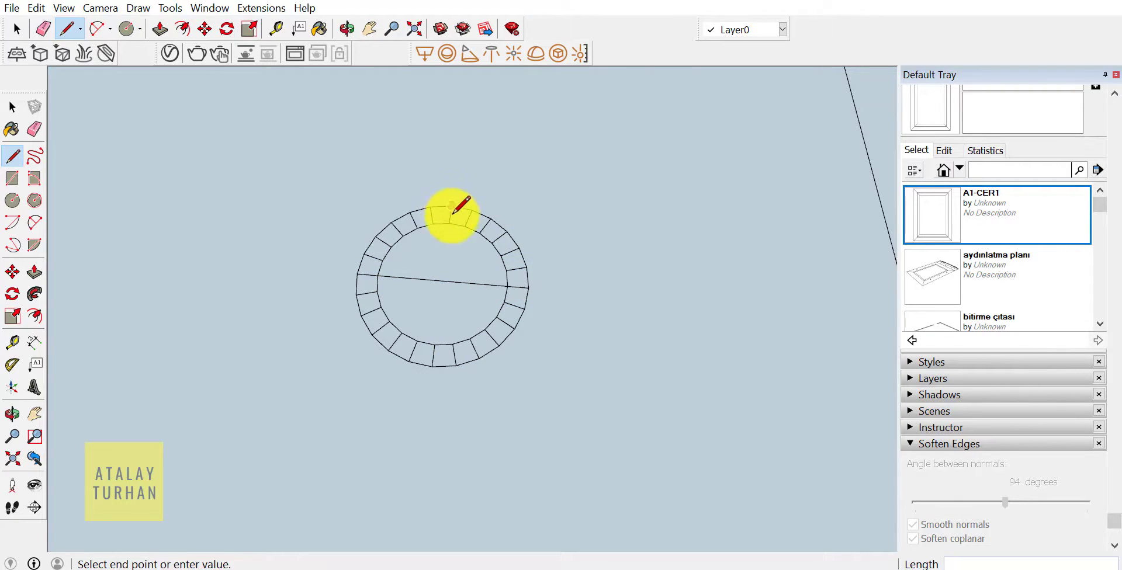
{"action": "left_click", "coordinate": [432, 366]}
{"action": "key", "text": "Escape"}
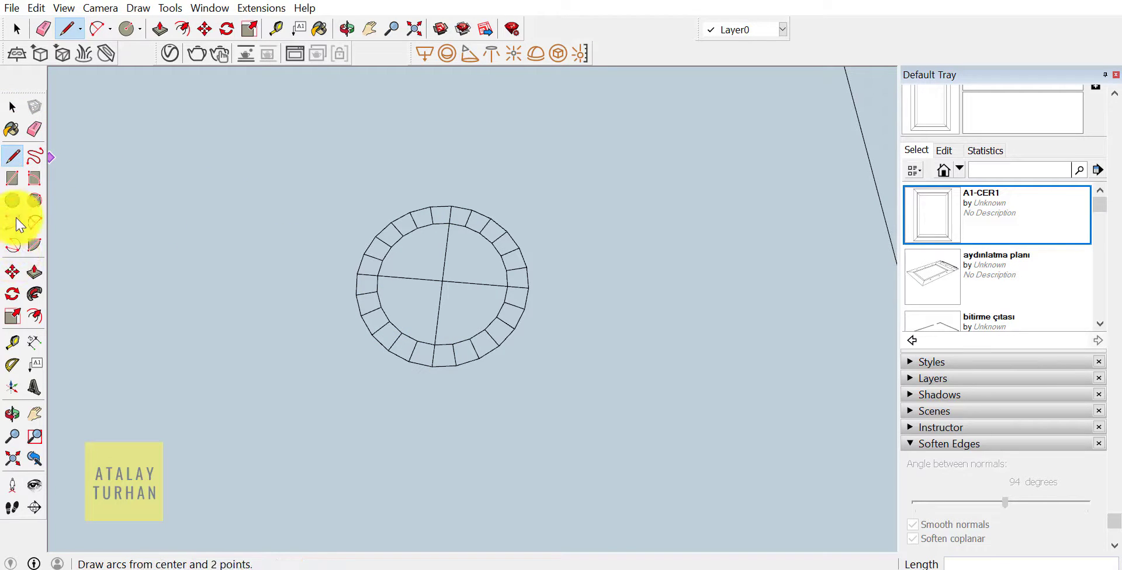
Draw a circle centred on the lines' crossing out to the ring's outer rim.
{"action": "left_click", "coordinate": [13, 200]}
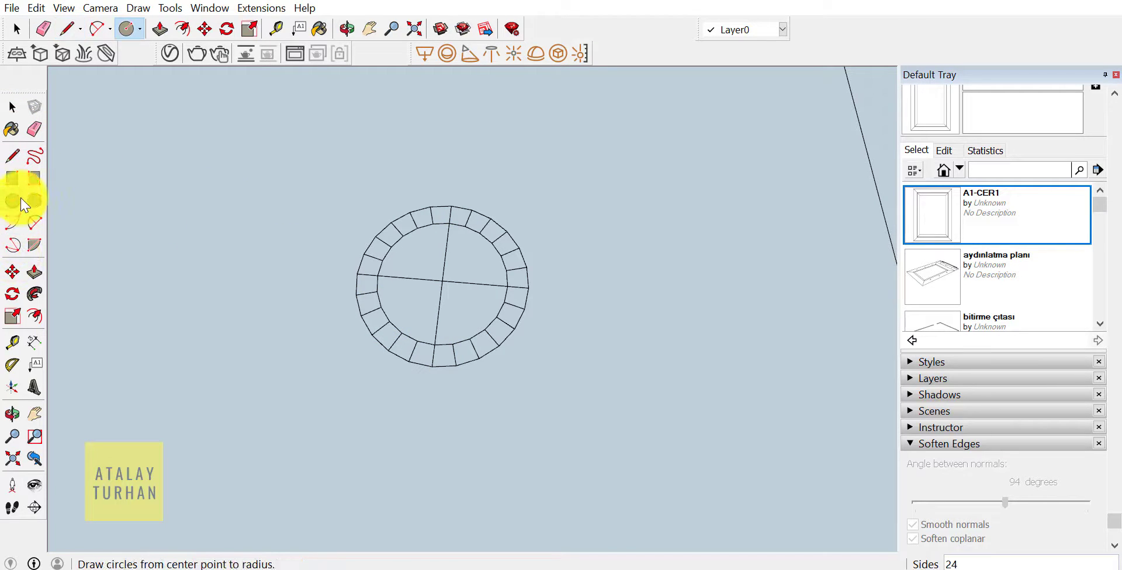
{"action": "left_click", "coordinate": [443, 281]}
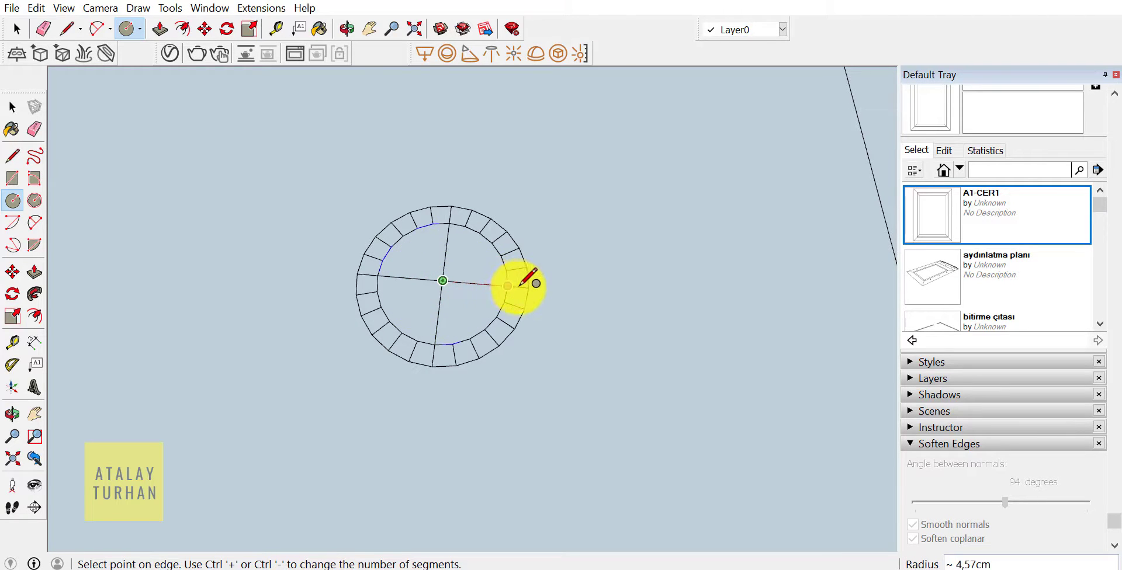
{"action": "left_click", "coordinate": [528, 286]}
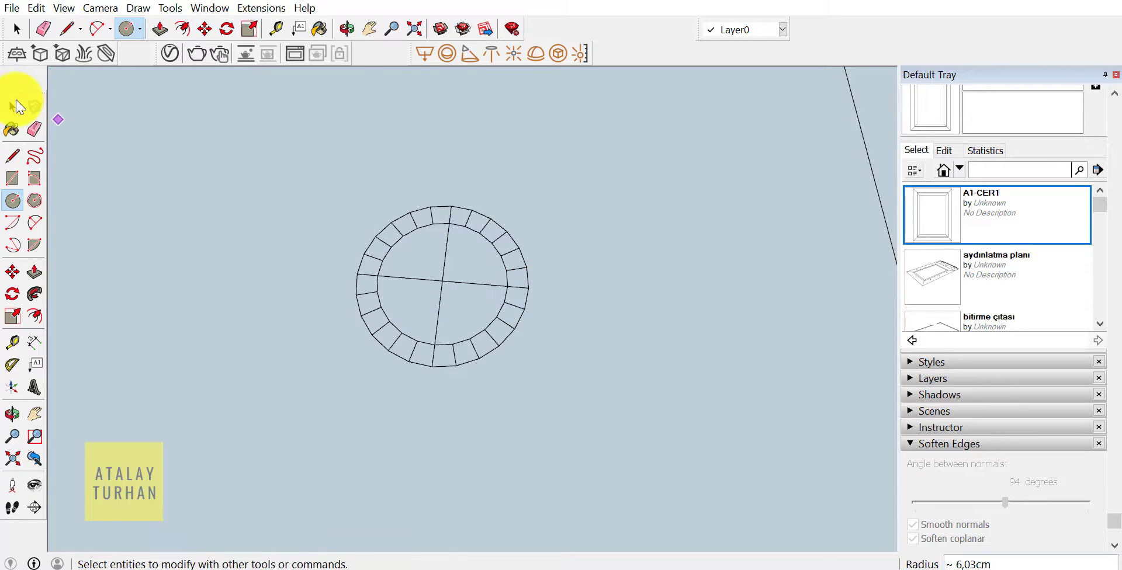
Delete the crossing helper lines and select the new circle's edge.
{"action": "left_click", "coordinate": [12, 107]}
{"action": "left_click", "coordinate": [466, 284]}
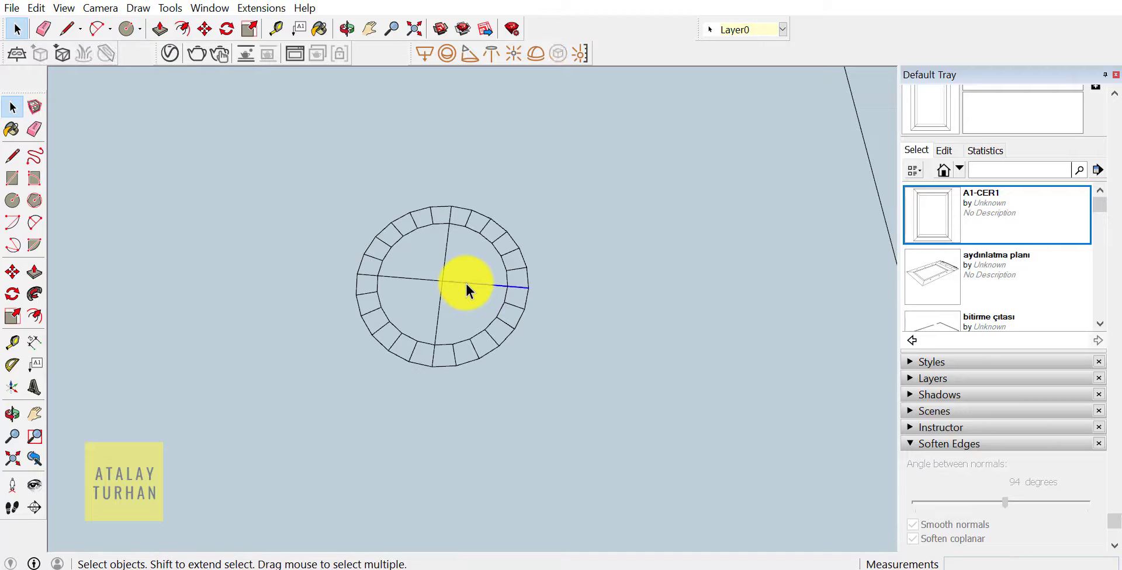
{"action": "key", "text": "Delete"}
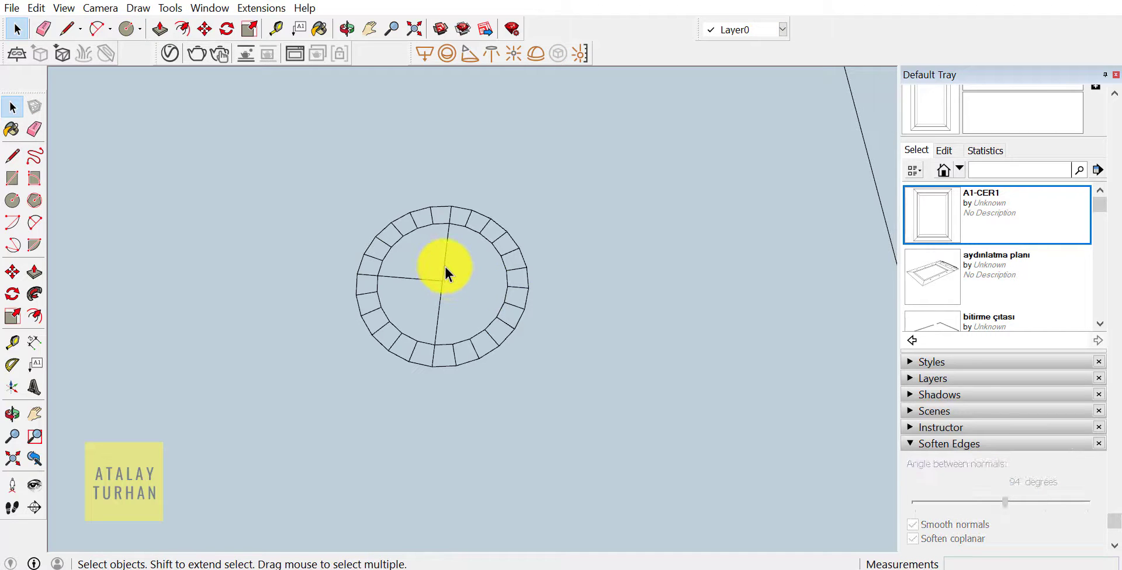
{"action": "left_click", "coordinate": [445, 265]}
{"action": "key", "text": "Delete"}
{"action": "left_click", "coordinate": [433, 279]}
{"action": "key", "text": "Delete"}
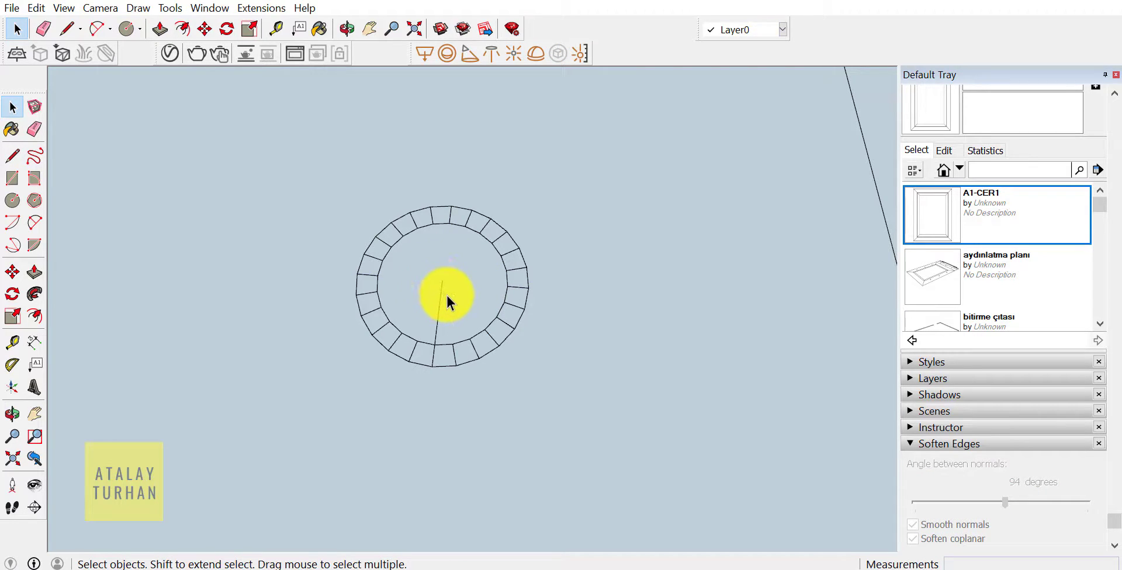
{"action": "left_click", "coordinate": [441, 316]}
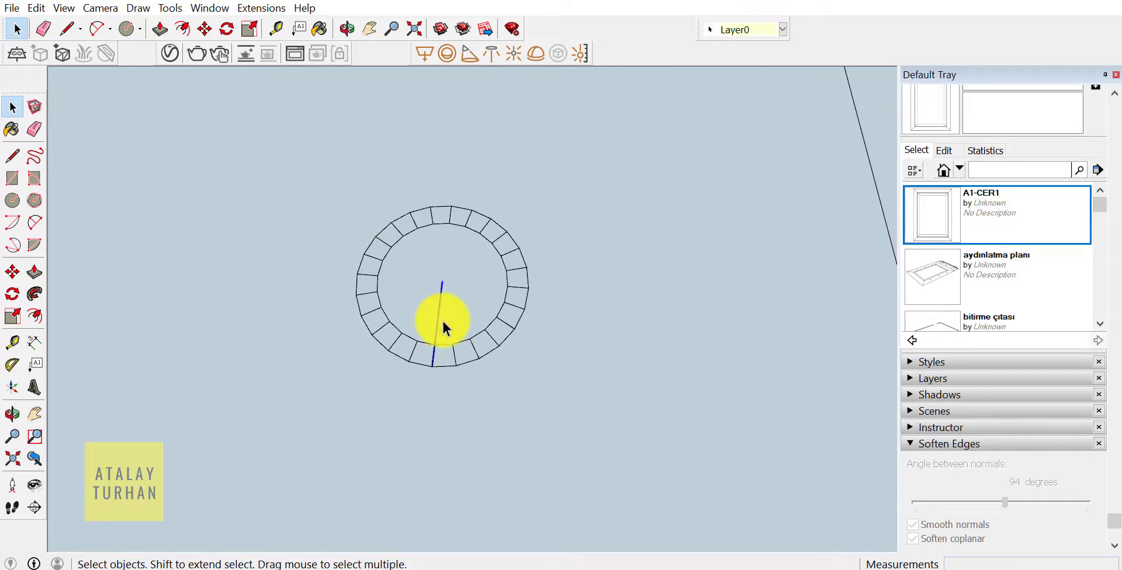
{"action": "left_click", "coordinate": [451, 367]}
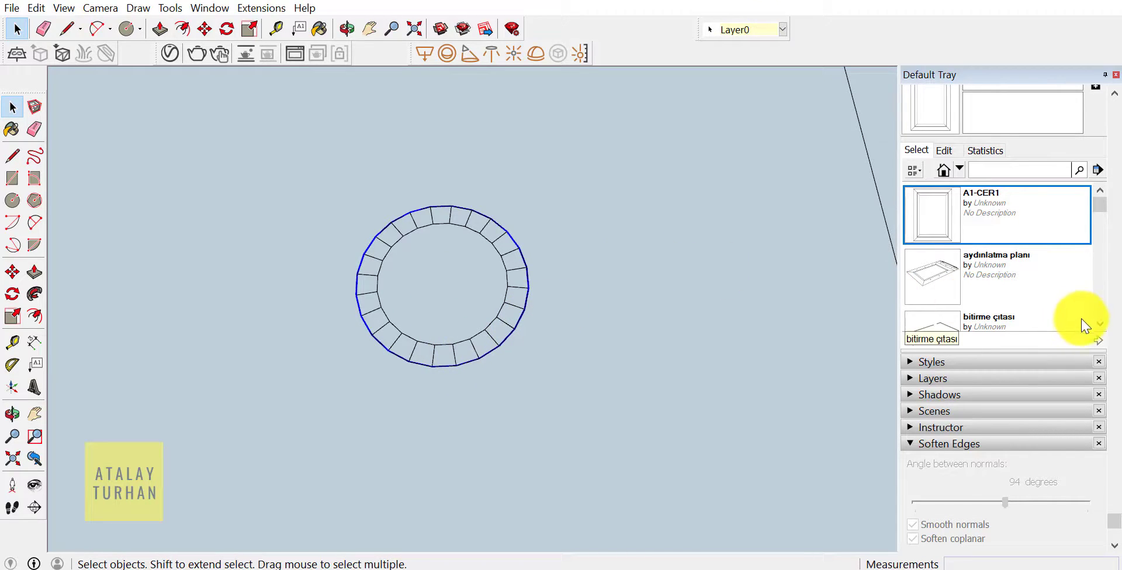
{"action": "scroll", "coordinate": [1069, 316], "scroll_direction": "up", "scroll_amount": 3}
{"action": "scroll", "coordinate": [1055, 299], "scroll_direction": "up", "scroll_amount": 2}
{"action": "scroll", "coordinate": [1020, 306], "scroll_direction": "up", "scroll_amount": 3}
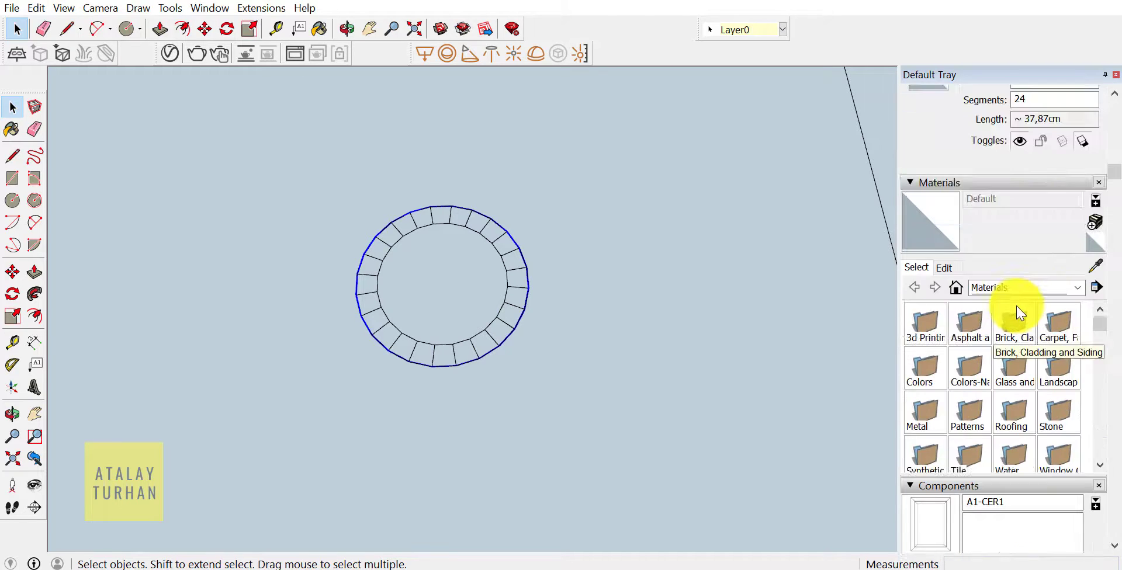
Change the selected circle's segment count from 24 to 32 in Entity Info.
{"action": "left_click", "coordinate": [943, 271]}
{"action": "left_click", "coordinate": [928, 270]}
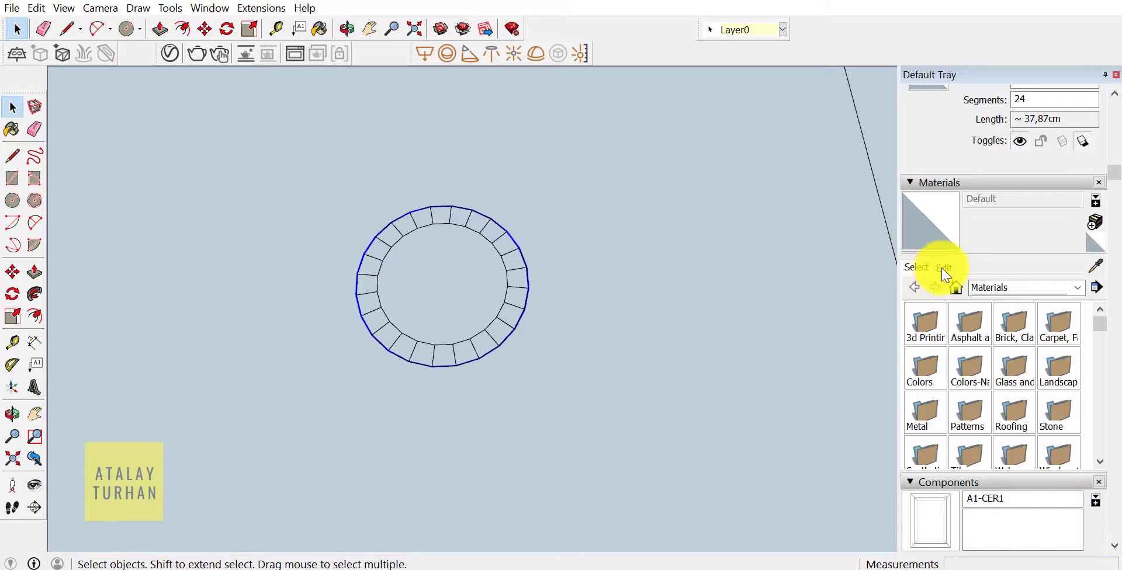
{"action": "scroll", "coordinate": [965, 234], "scroll_direction": "up", "scroll_amount": 3}
{"action": "double_click", "coordinate": [1040, 177]}
{"action": "type", "text": "32"}
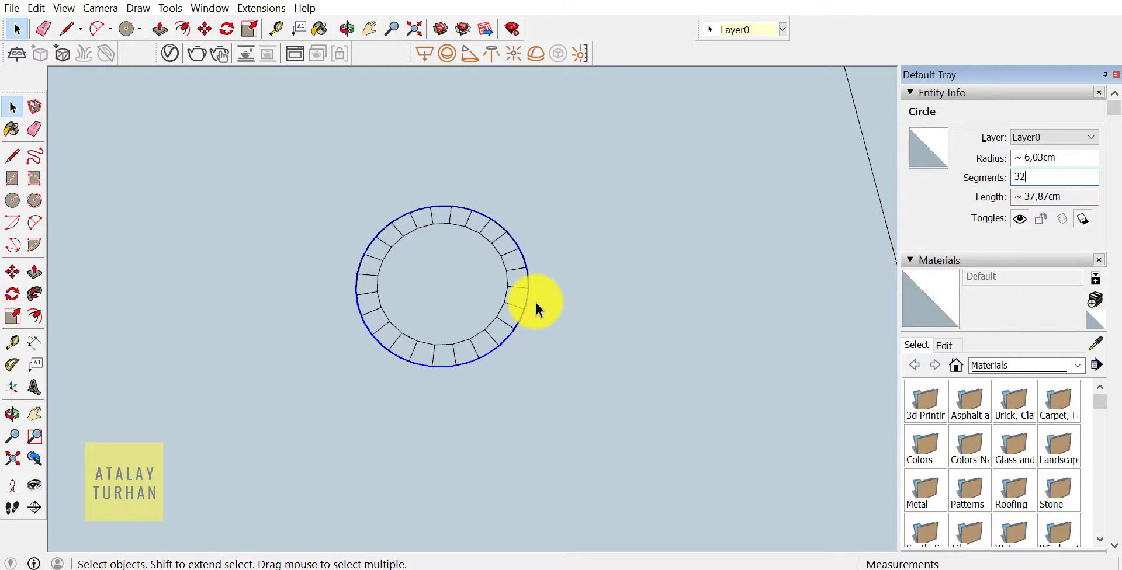
{"action": "double_click", "coordinate": [1040, 177]}
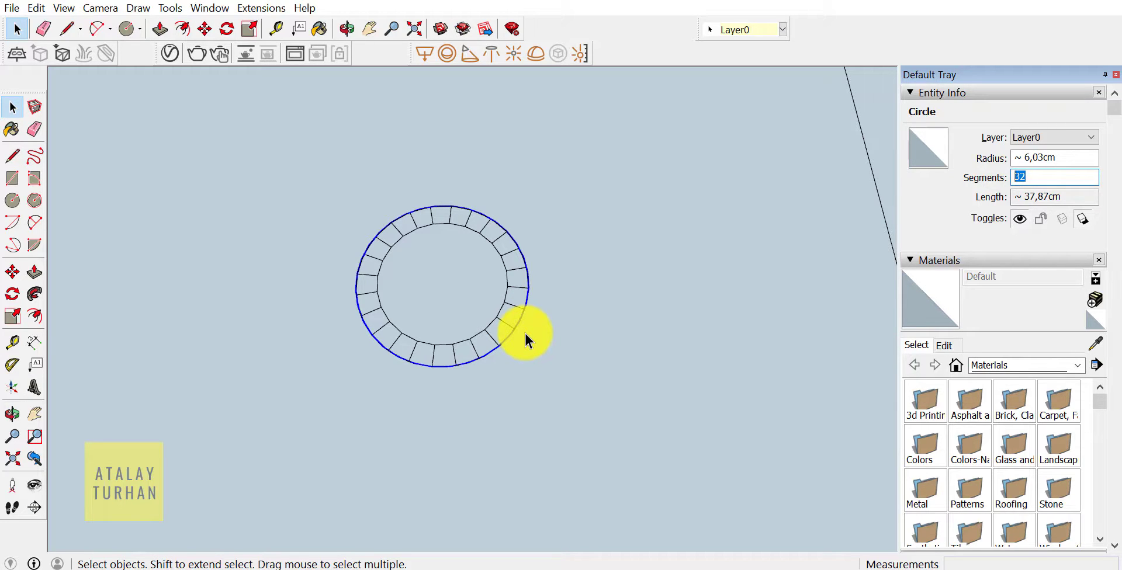
Push the ceiling circle's face 1 cm up into the ceiling to form the recess.
{"action": "scroll", "coordinate": [468, 304], "scroll_direction": "down", "scroll_amount": 3}
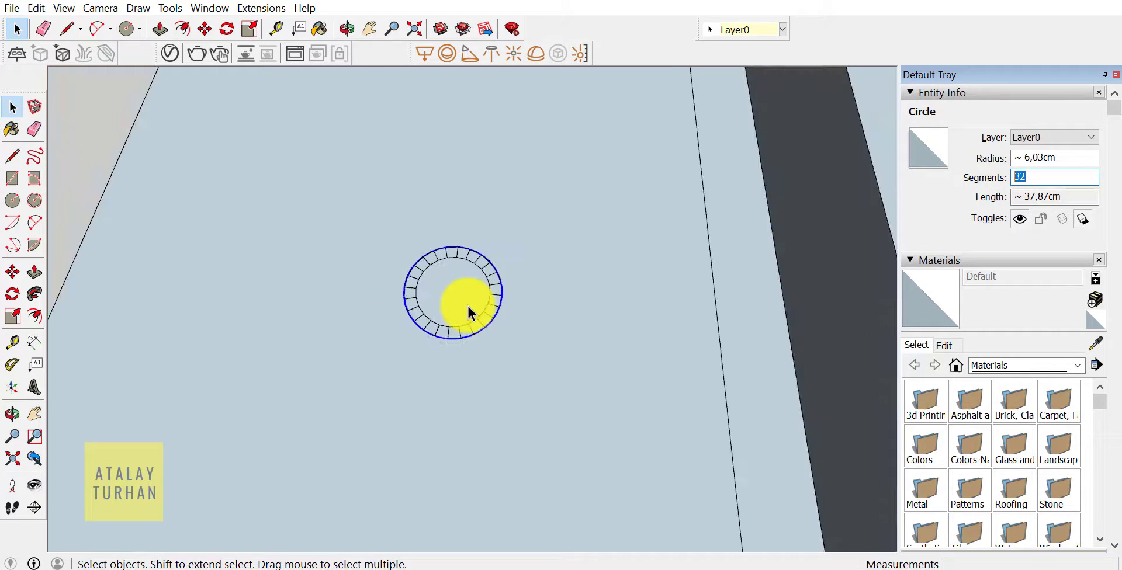
{"action": "scroll", "coordinate": [468, 304], "scroll_direction": "down", "scroll_amount": 2}
{"action": "mouse_move", "coordinate": [468, 304]}
{"action": "middle_mouse_down"}
{"action": "mouse_move", "coordinate": [518, 355]}
{"action": "mouse_move", "coordinate": [432, 11]}
{"action": "mouse_move", "coordinate": [451, 382]}
{"action": "mouse_move", "coordinate": [463, 251]}
{"action": "mouse_move", "coordinate": [498, 308]}
{"action": "mouse_move", "coordinate": [519, 108]}
{"action": "middle_mouse_up"}
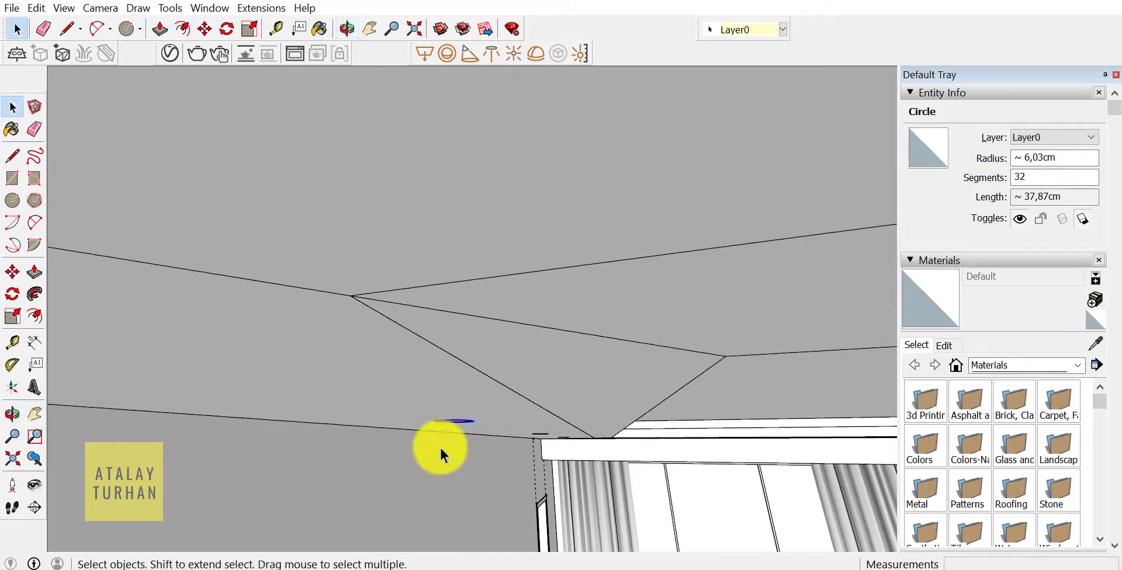
{"action": "middle_click_drag", "start_coordinate": [439, 451], "coordinate": [529, 186]}
{"action": "scroll", "coordinate": [531, 210], "scroll_direction": "up", "scroll_amount": 2}
{"action": "middle_click_drag", "start_coordinate": [530, 233], "coordinate": [509, 252]}
{"action": "scroll", "coordinate": [546, 213], "scroll_direction": "up", "scroll_amount": 1}
{"action": "scroll", "coordinate": [521, 228], "scroll_direction": "up", "scroll_amount": 2}
{"action": "scroll", "coordinate": [472, 236], "scroll_direction": "up", "scroll_amount": 2}
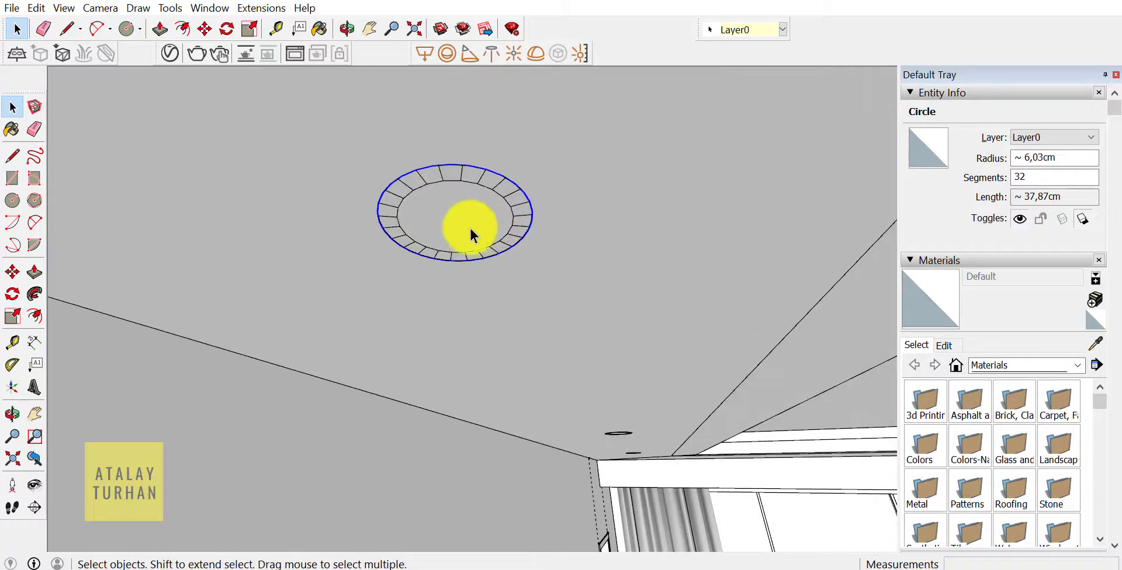
{"action": "left_click", "coordinate": [34, 272]}
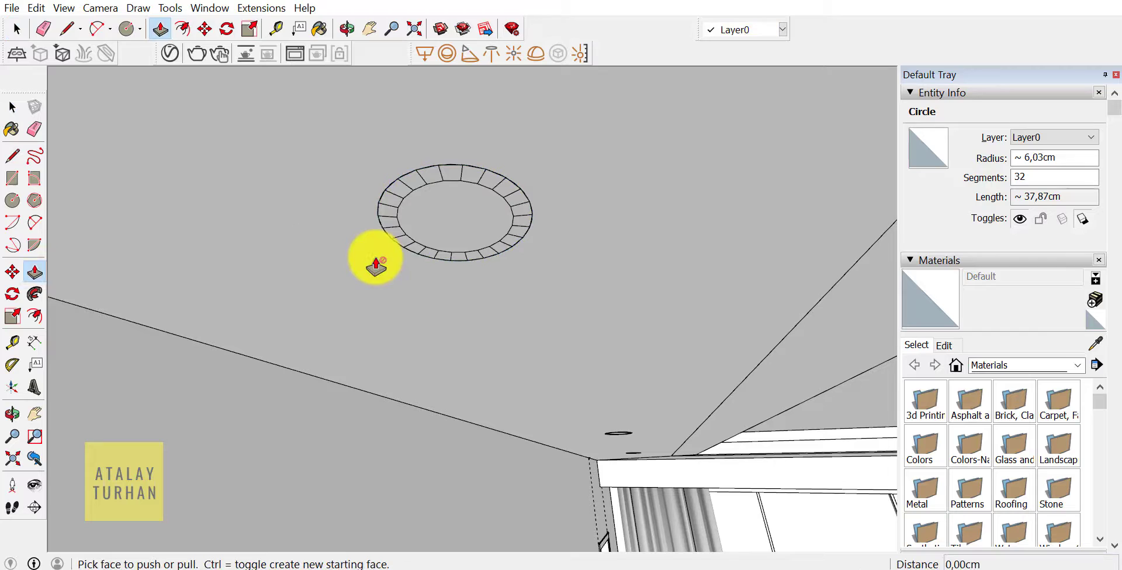
{"action": "left_click", "coordinate": [417, 227]}
{"action": "type", "text": "1"}
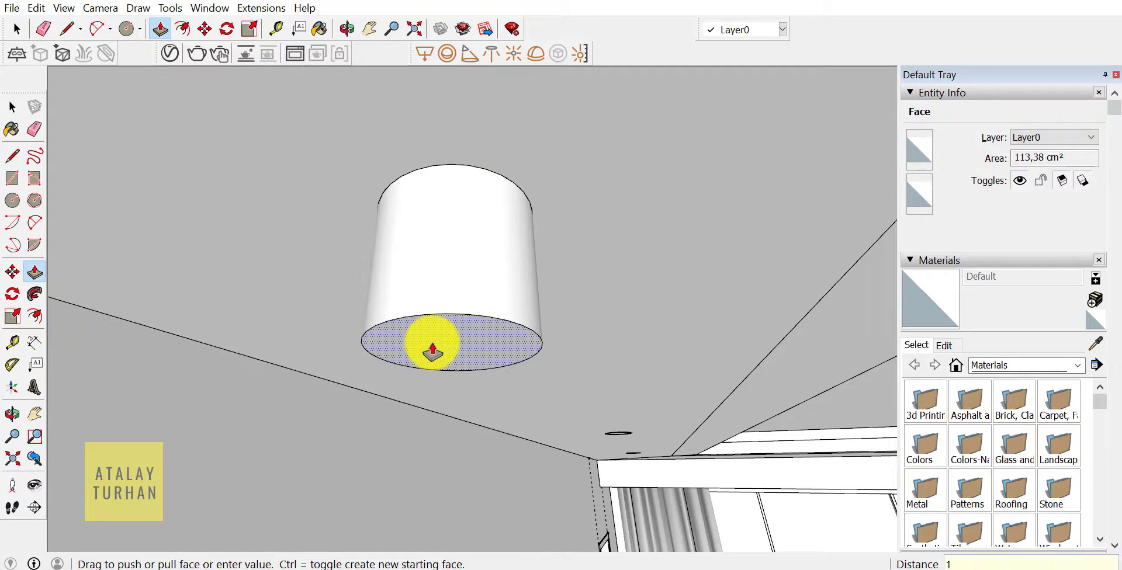
{"action": "key", "text": "Return"}
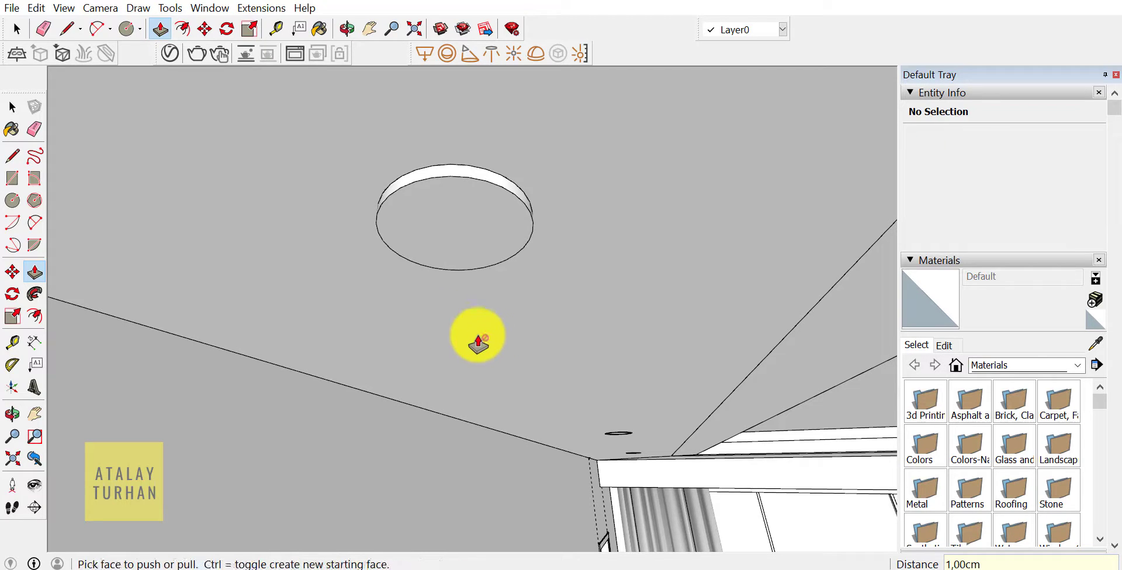
{"action": "mouse_move", "coordinate": [478, 342]}
{"action": "middle_mouse_down"}
{"action": "mouse_move", "coordinate": [462, 274]}
{"action": "mouse_move", "coordinate": [519, 263]}
{"action": "mouse_move", "coordinate": [539, 293]}
{"action": "mouse_move", "coordinate": [517, 268]}
{"action": "middle_mouse_up"}
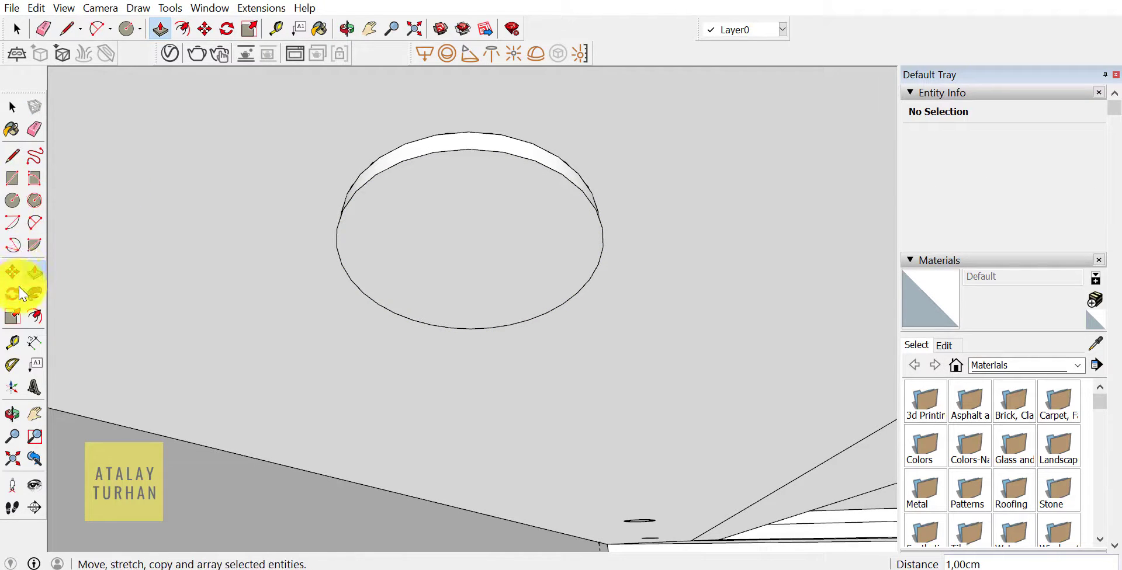
{"action": "left_click", "coordinate": [35, 318]}
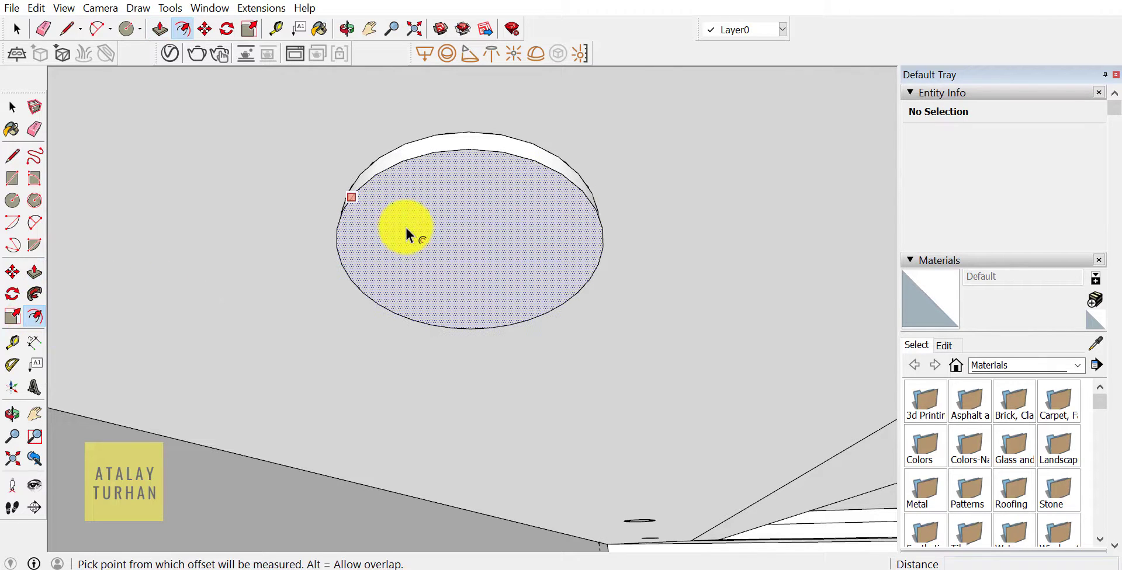
{"action": "left_click", "coordinate": [387, 216]}
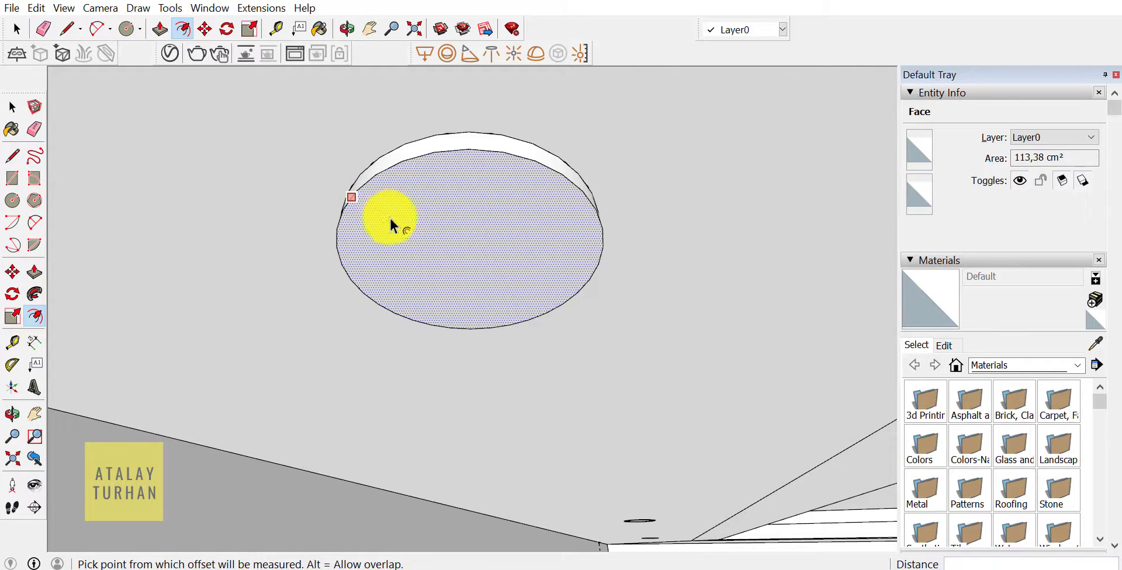
{"action": "left_click", "coordinate": [366, 196]}
{"action": "key", "text": "ctrl+z"}
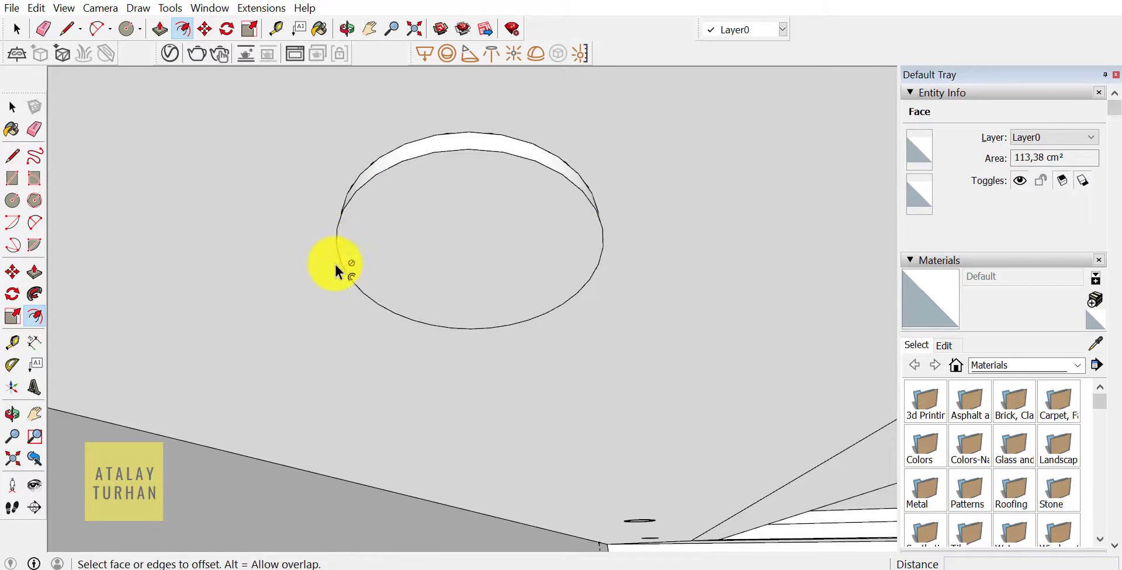
{"action": "key", "text": "Escape"}
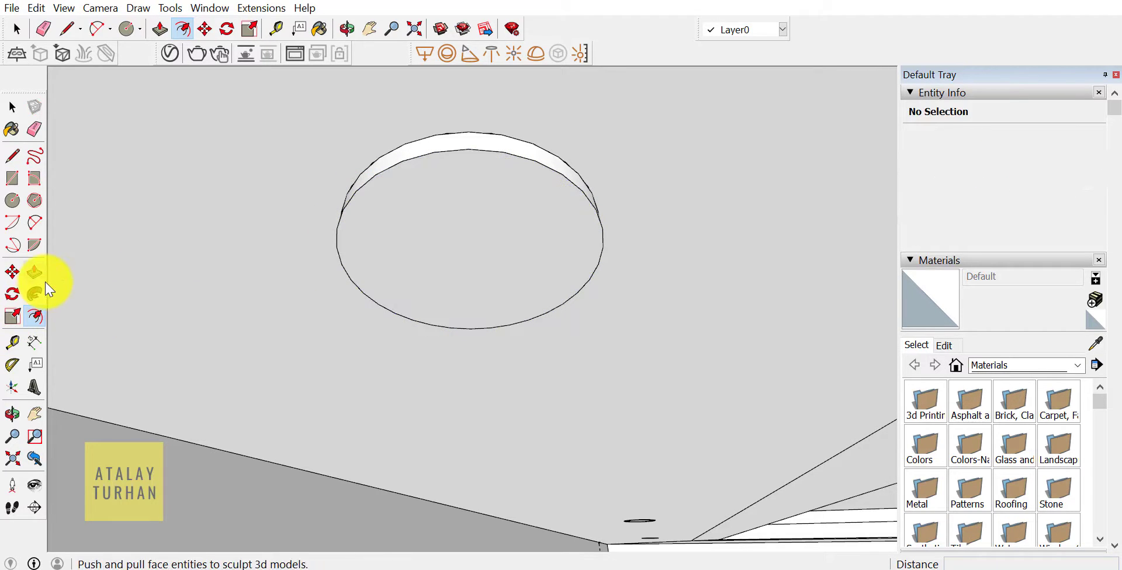
Try scaling the recess's inner face about its centre, undoing the unsatisfactory attempts.
{"action": "left_click", "coordinate": [23, 322]}
{"action": "left_click", "coordinate": [411, 258]}
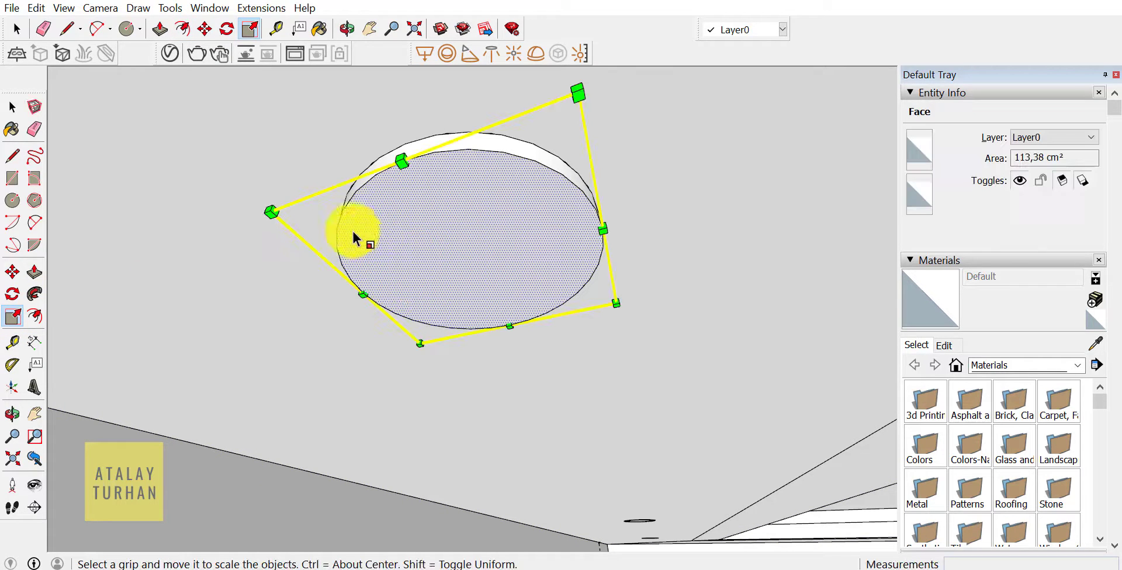
{"action": "key", "text": "ctrl"}
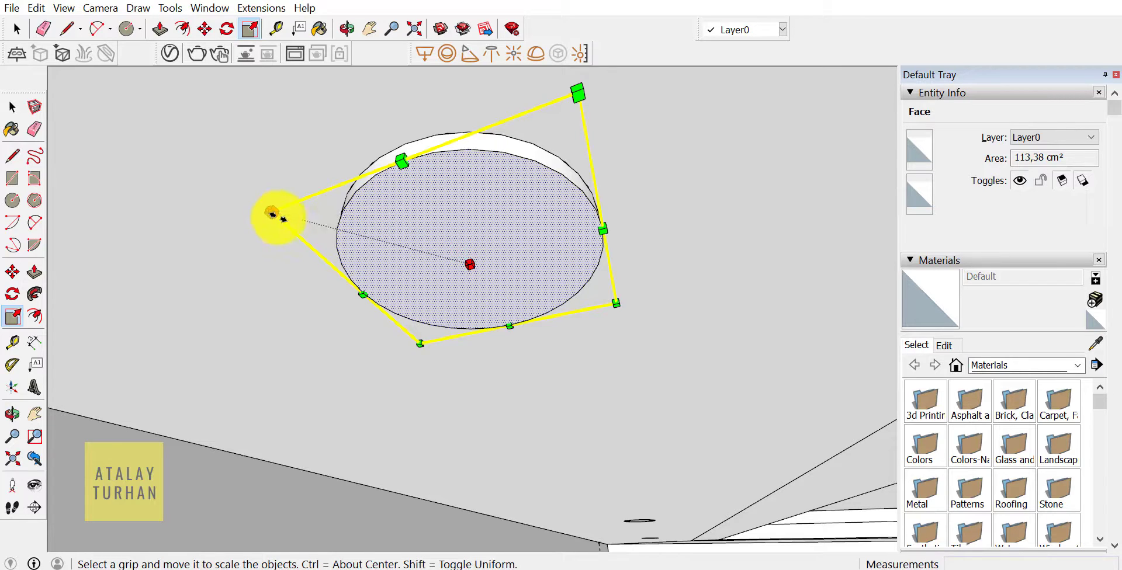
{"action": "mouse_move", "coordinate": [270, 214]}
{"action": "left_mouse_down"}
{"action": "mouse_move", "coordinate": [350, 238]}
{"action": "mouse_move", "coordinate": [275, 211]}
{"action": "mouse_move", "coordinate": [301, 218]}
{"action": "left_mouse_up"}
{"action": "key", "text": "Escape"}
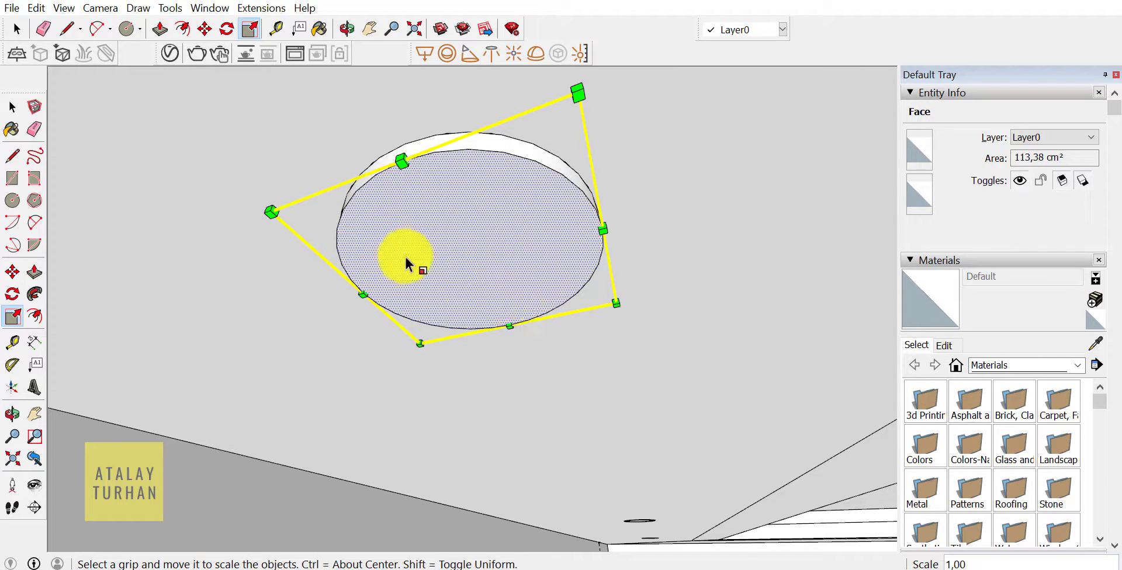
{"action": "left_click_drag", "start_coordinate": [273, 211], "coordinate": [292, 217], "text": "ctrl"}
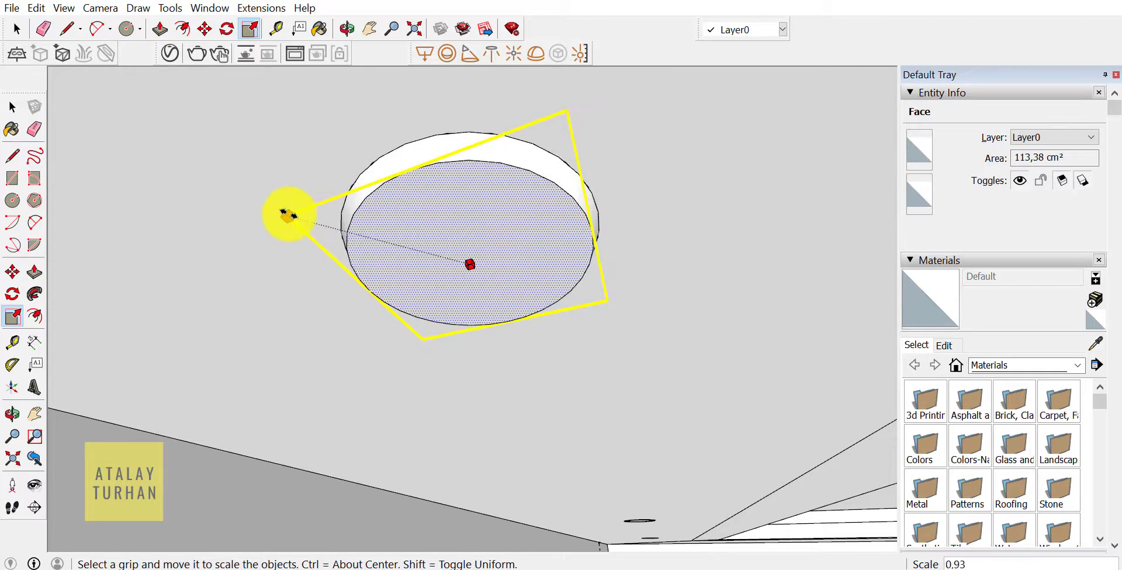
{"action": "mouse_move", "coordinate": [484, 295]}
{"action": "middle_mouse_down"}
{"action": "mouse_move", "coordinate": [532, 323]}
{"action": "mouse_move", "coordinate": [556, 251]}
{"action": "middle_mouse_up"}
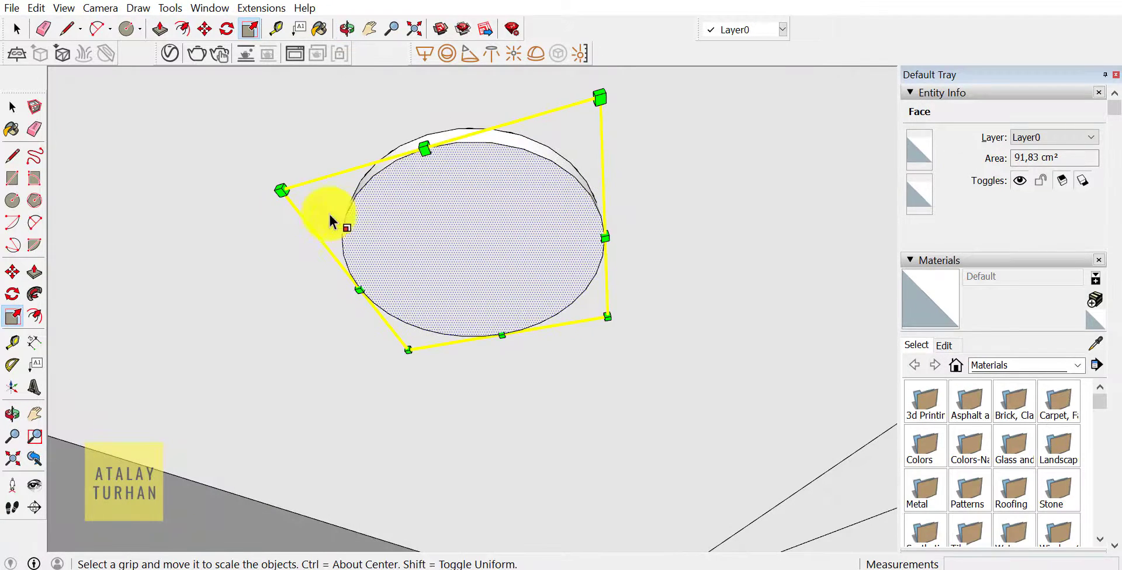
{"action": "key", "text": "ctrl+z"}
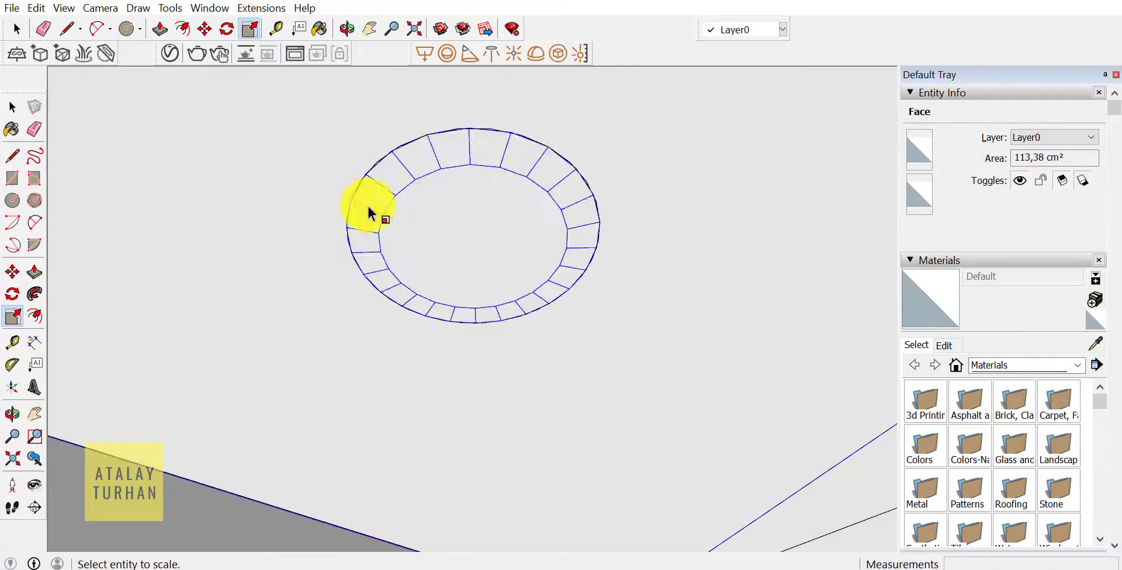
{"action": "left_click", "coordinate": [460, 207]}
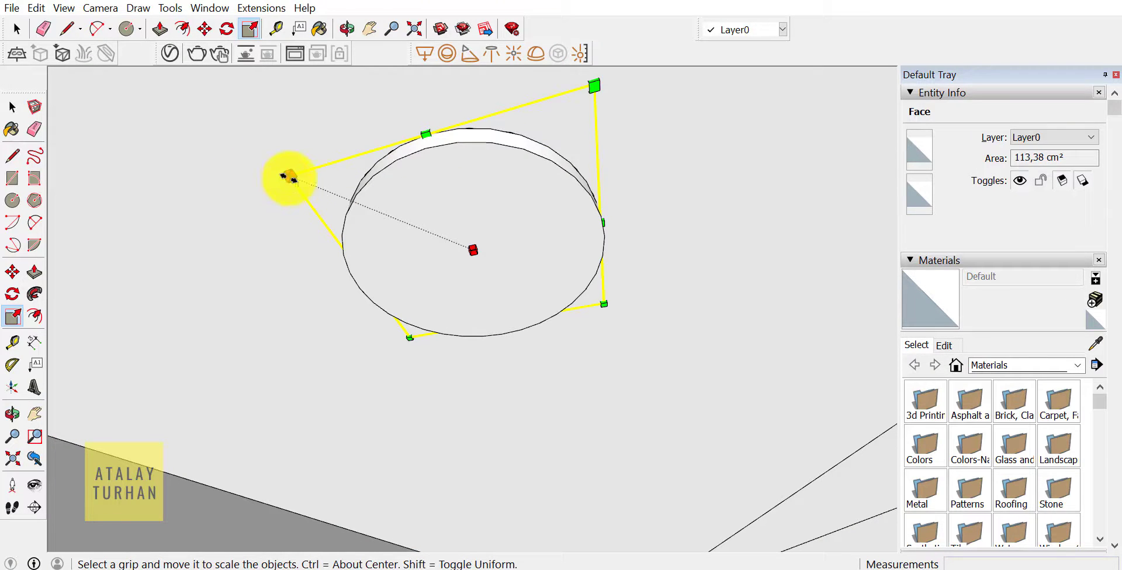
{"action": "left_click_drag", "start_coordinate": [286, 186], "coordinate": [351, 213], "text": "ctrl"}
{"action": "middle_click_drag", "start_coordinate": [489, 305], "coordinate": [537, 350]}
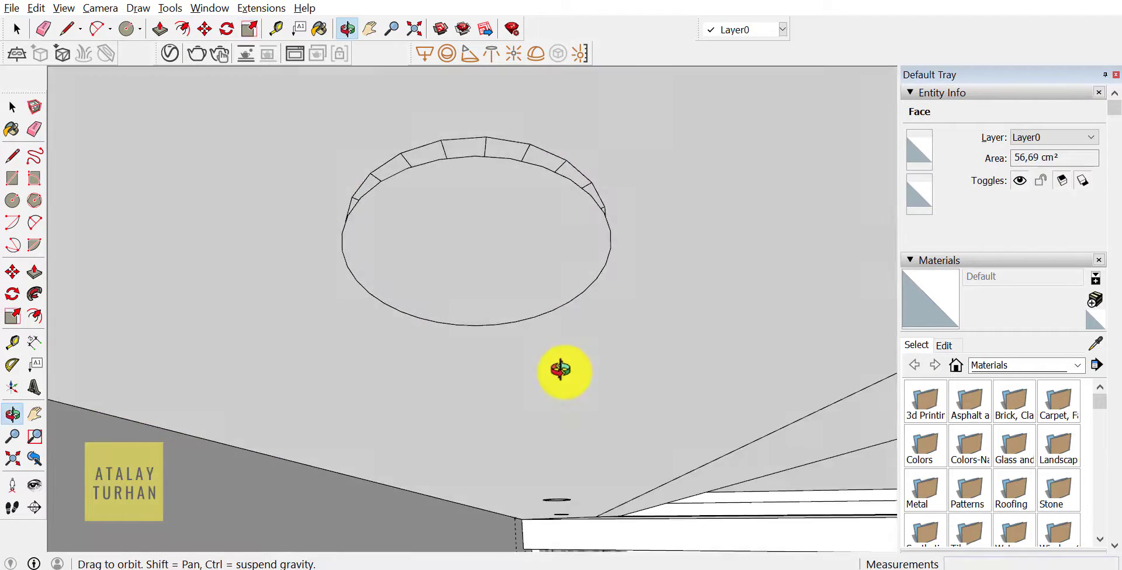
{"action": "key", "text": "ctrl+z"}
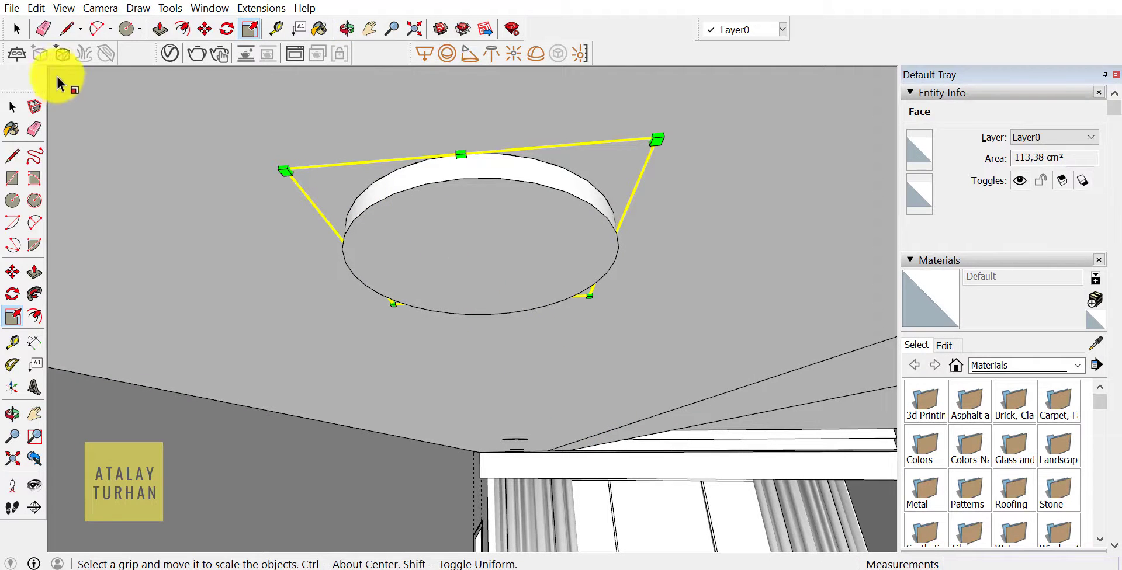
Scale the inner face about its centre to about 0.81, leaving 74.39 cm².
{"action": "left_click", "coordinate": [13, 112]}
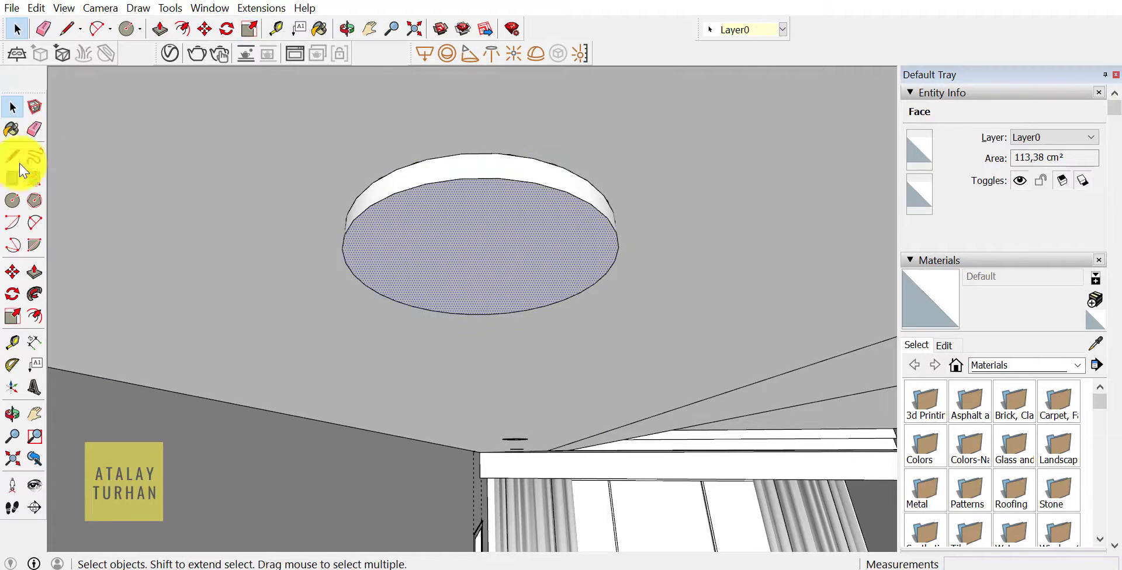
{"action": "left_click", "coordinate": [14, 317]}
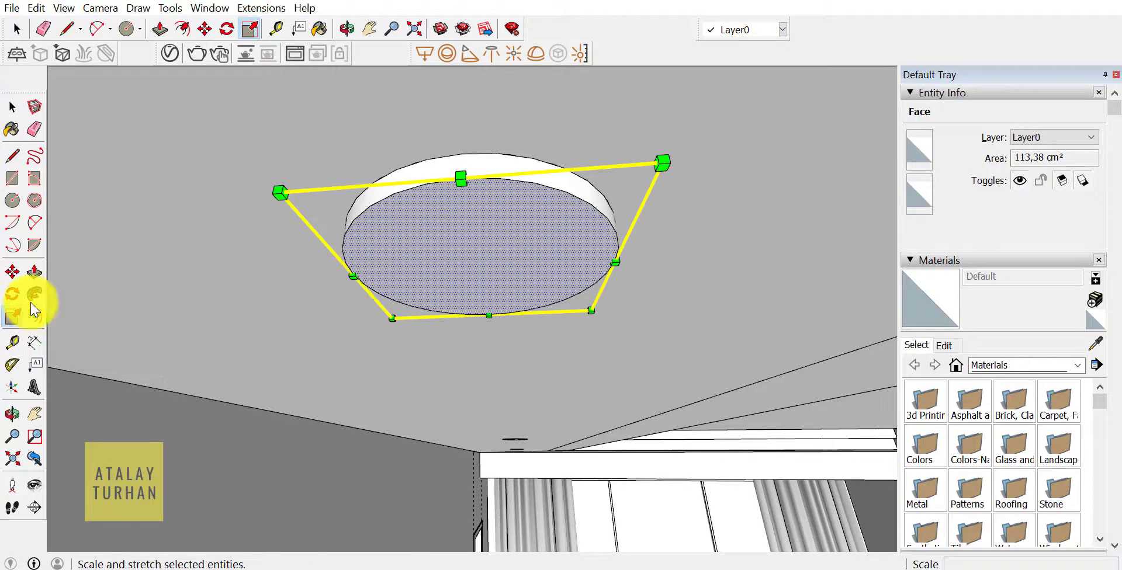
{"action": "left_click_drag", "start_coordinate": [282, 191], "coordinate": [325, 205]}
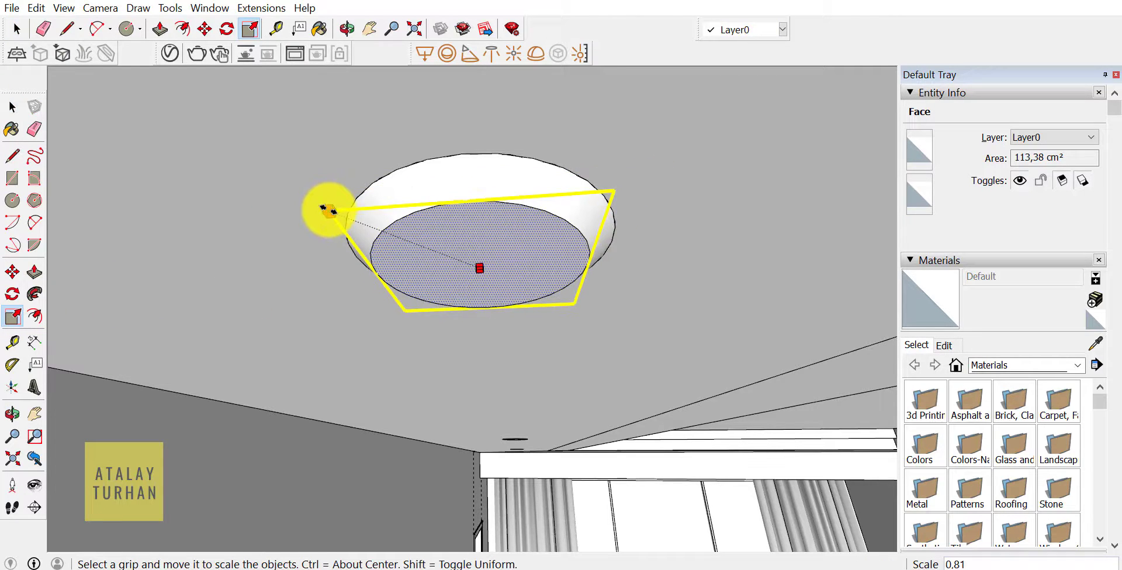
{"action": "mouse_move", "coordinate": [594, 329]}
{"action": "middle_mouse_down"}
{"action": "mouse_move", "coordinate": [483, 119]}
{"action": "mouse_move", "coordinate": [656, 314]}
{"action": "middle_mouse_up"}
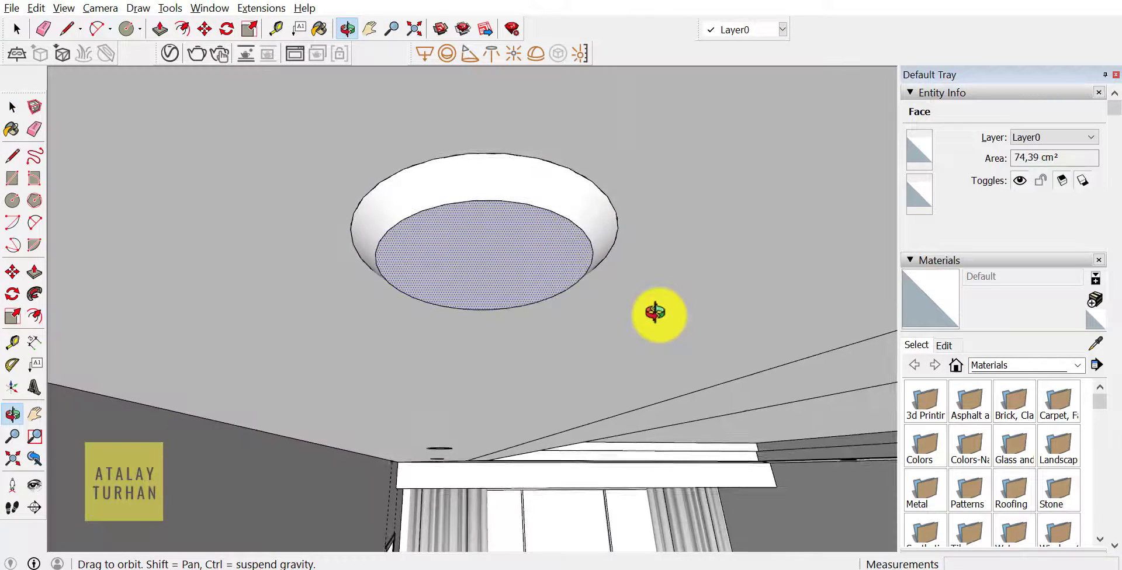
{"action": "scroll", "coordinate": [479, 279], "scroll_direction": "down", "scroll_amount": 3}
{"action": "scroll", "coordinate": [478, 279], "scroll_direction": "down", "scroll_amount": 3}
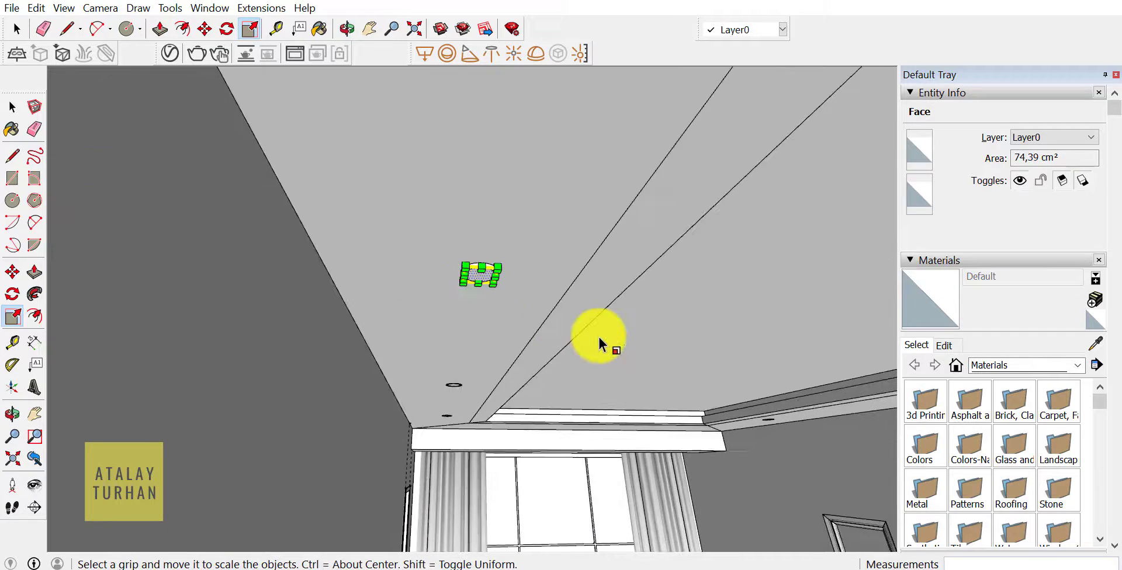
{"action": "middle_click_drag", "start_coordinate": [602, 343], "coordinate": [461, 313]}
{"action": "scroll", "coordinate": [459, 275], "scroll_direction": "up", "scroll_amount": 2}
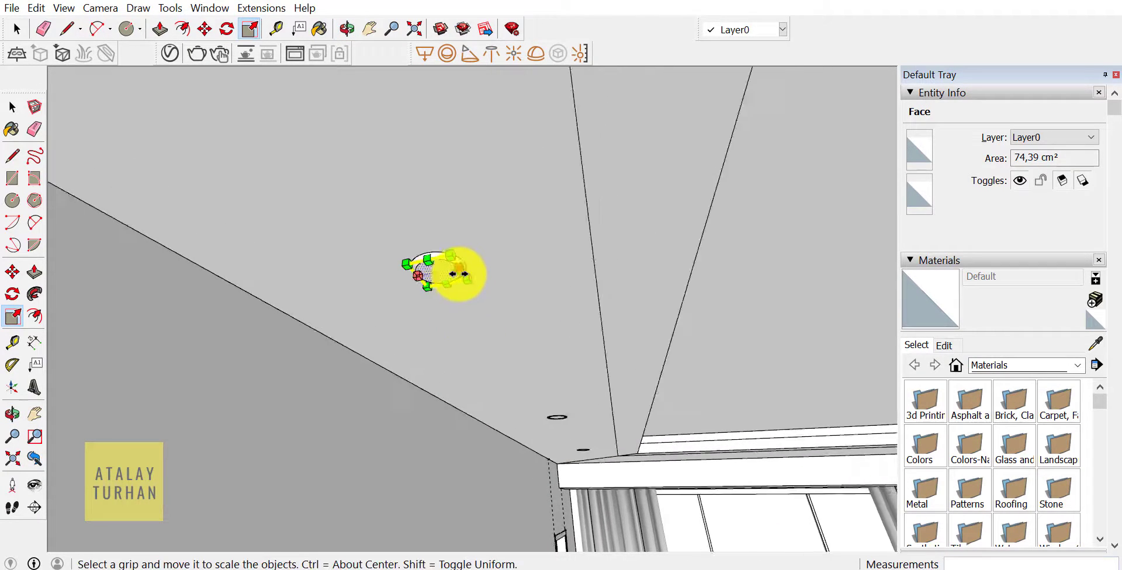
{"action": "scroll", "coordinate": [445, 269], "scroll_direction": "up", "scroll_amount": 2}
{"action": "scroll", "coordinate": [398, 286], "scroll_direction": "up", "scroll_amount": 3}
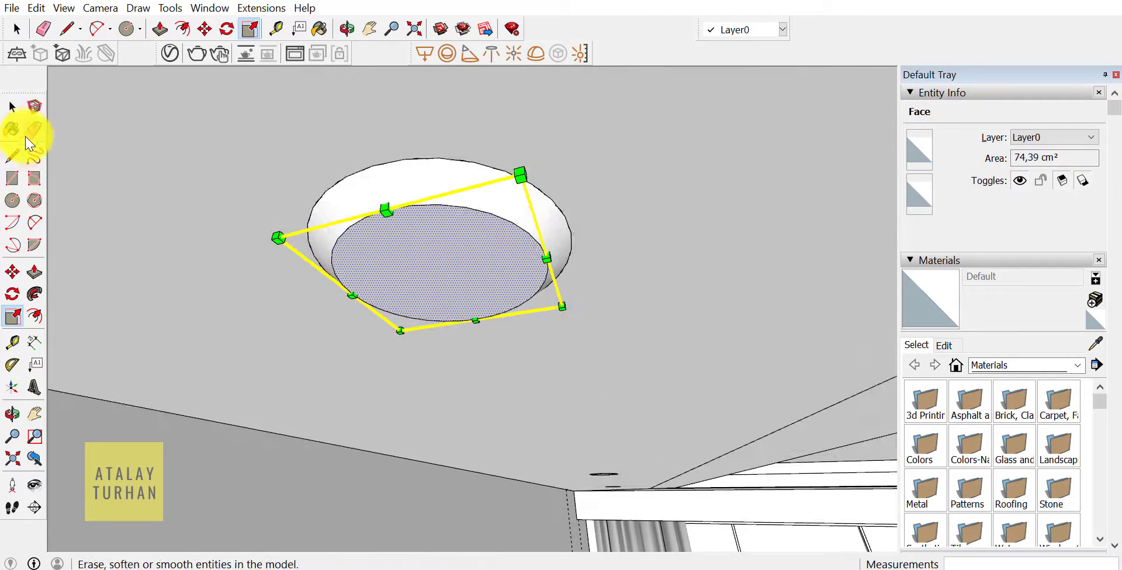
Push the downlight's inner face a further 0.40 cm into the ceiling.
{"action": "left_click", "coordinate": [33, 274]}
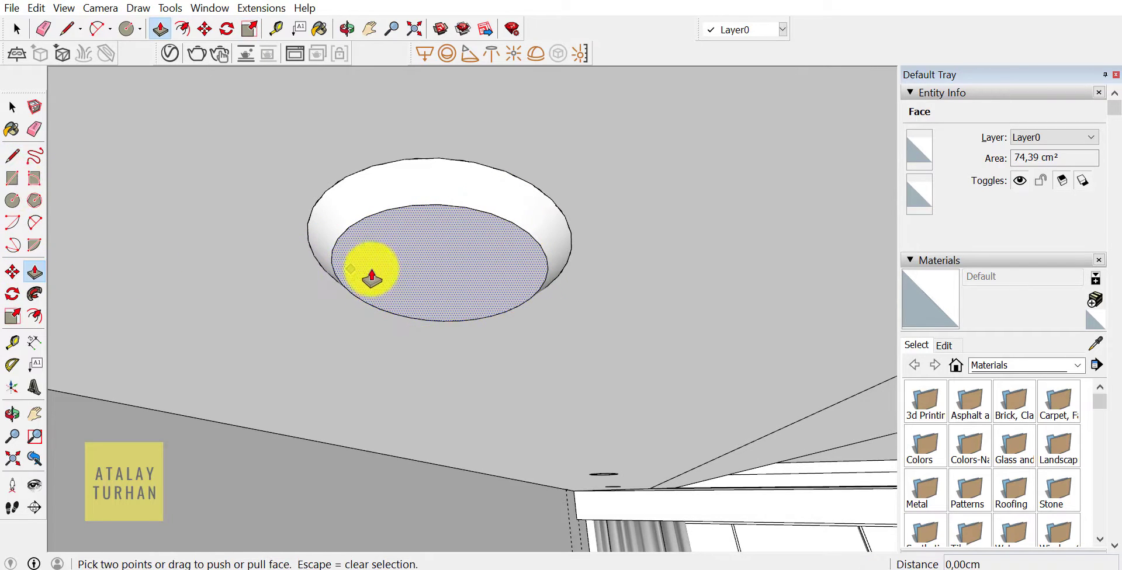
{"action": "left_click", "coordinate": [401, 266]}
{"action": "left_click", "coordinate": [401, 270]}
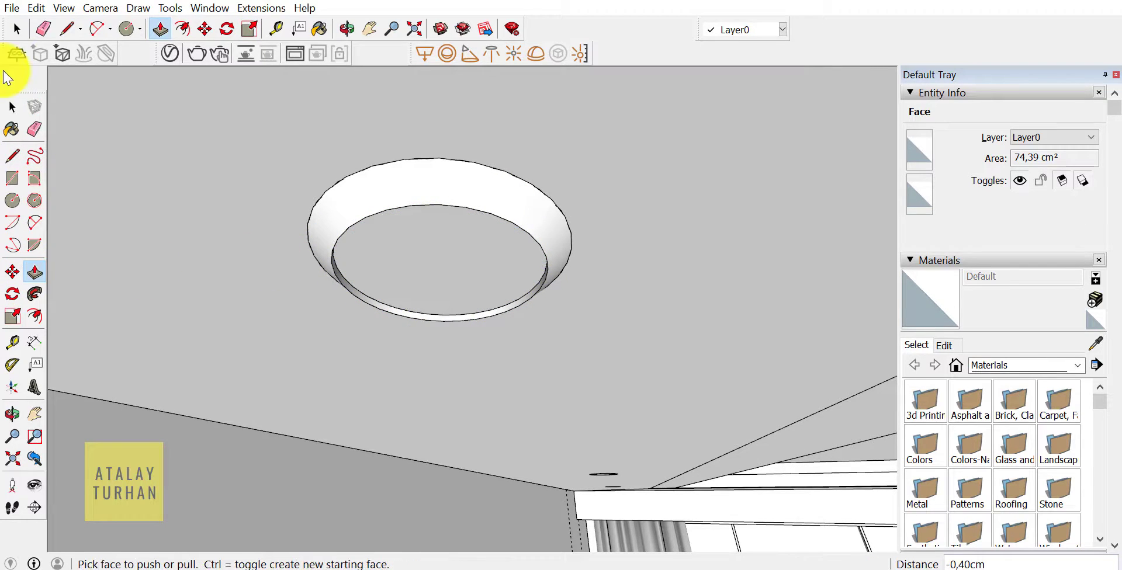
{"action": "left_click", "coordinate": [13, 107]}
{"action": "middle_click_drag", "start_coordinate": [366, 206], "coordinate": [455, 231]}
{"action": "scroll", "coordinate": [450, 222], "scroll_direction": "down", "scroll_amount": 3}
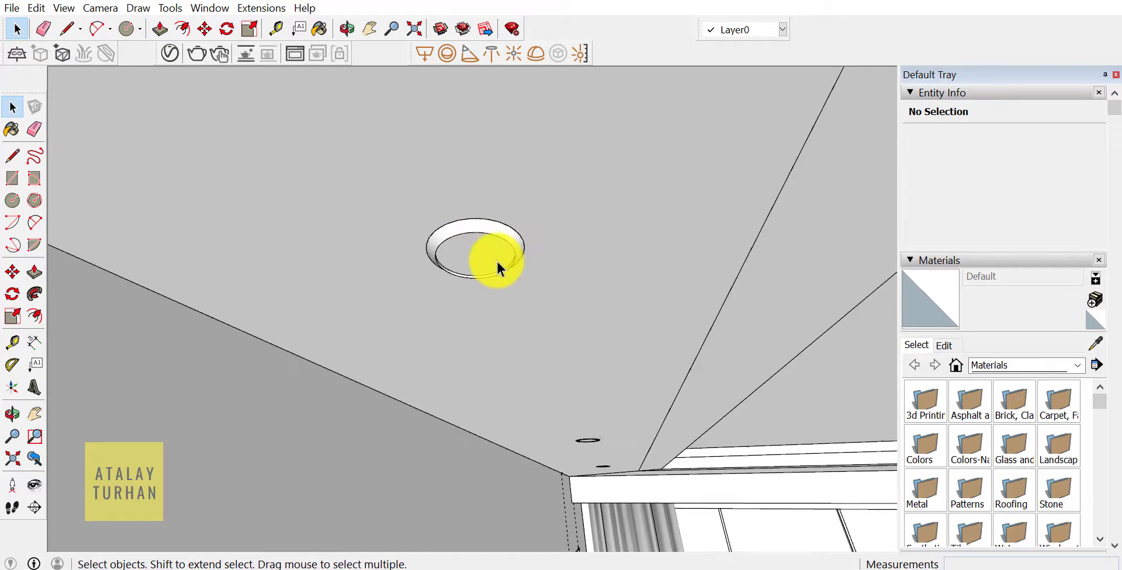
{"action": "scroll", "coordinate": [496, 259], "scroll_direction": "down", "scroll_amount": 2}
{"action": "mouse_move", "coordinate": [546, 348]}
{"action": "middle_mouse_down"}
{"action": "mouse_move", "coordinate": [556, 347]}
{"action": "mouse_move", "coordinate": [552, 367]}
{"action": "middle_mouse_up"}
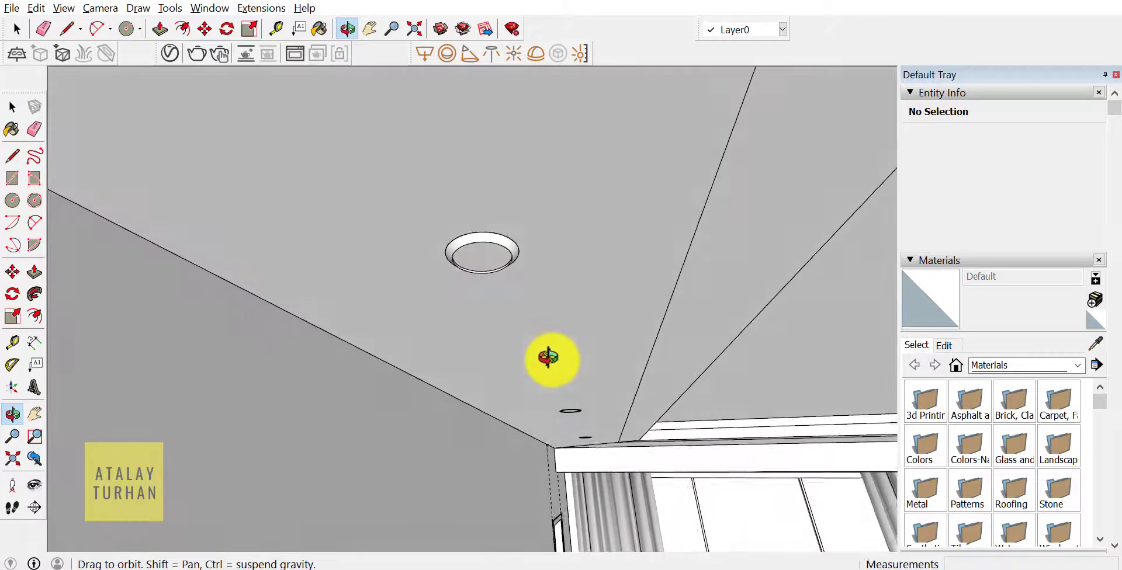
{"action": "middle_click_drag", "start_coordinate": [516, 299], "coordinate": [468, 257]}
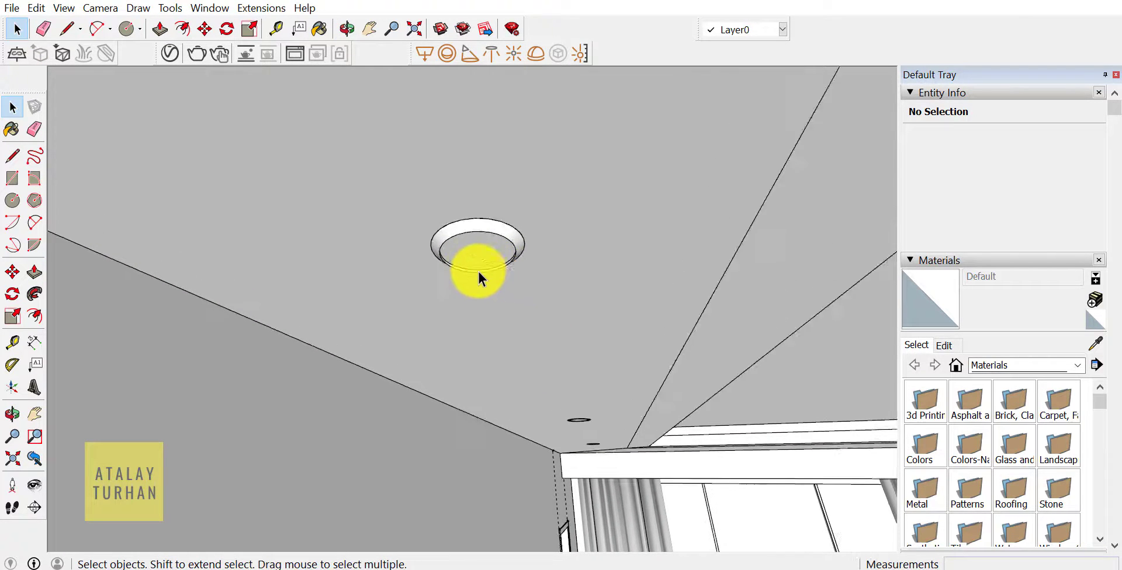
Make the whole recessed downlight fixture a component named 'SP1'.
{"action": "triple_click", "coordinate": [472, 248]}
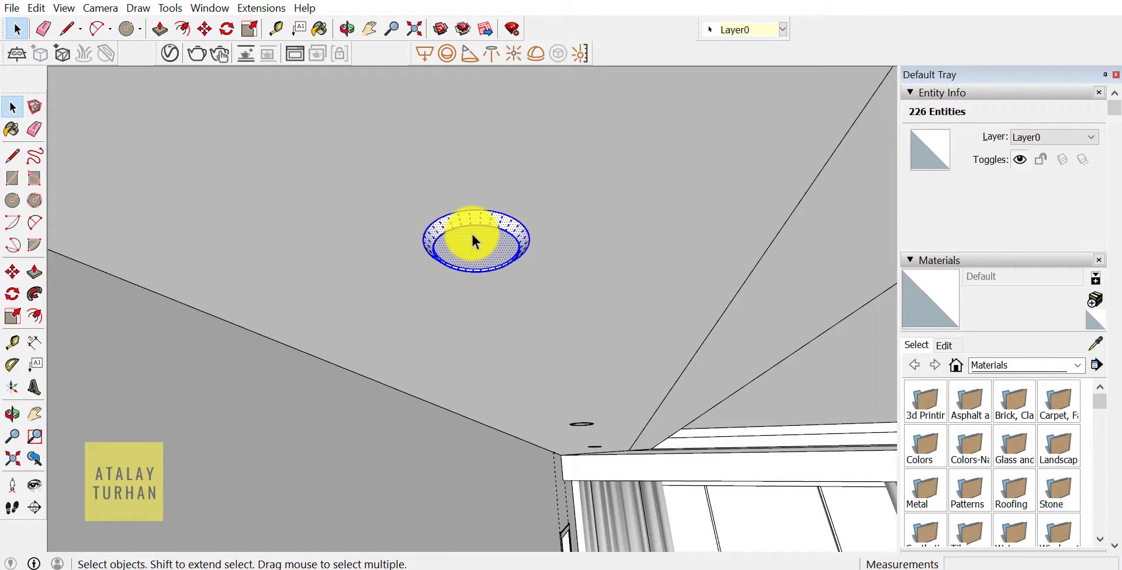
{"action": "right_click", "coordinate": [472, 235]}
{"action": "left_click", "coordinate": [578, 347]}
{"action": "type", "text": "SP1"}
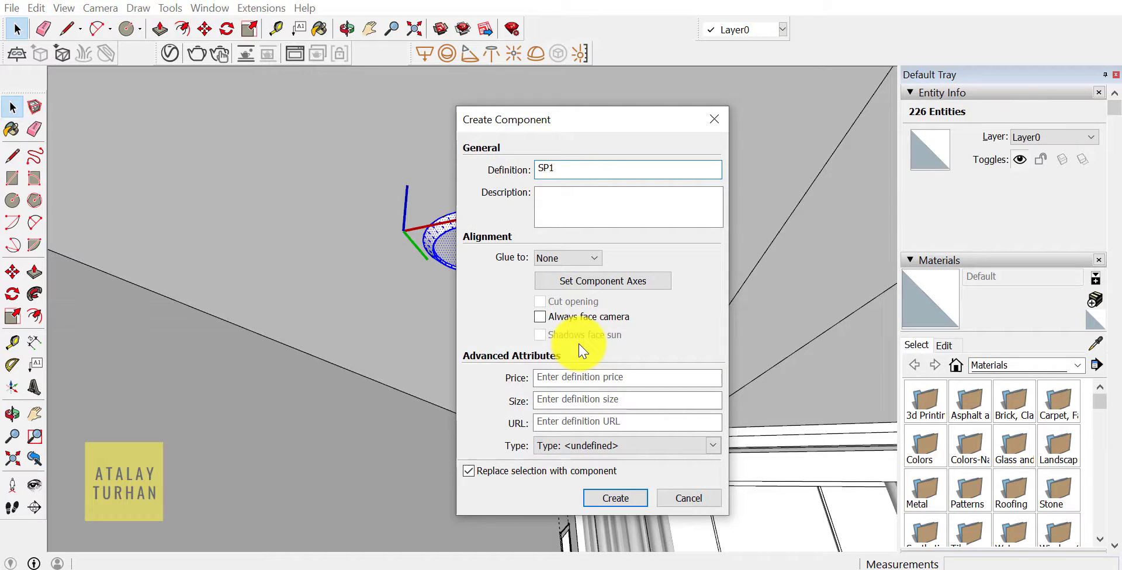
{"action": "key", "text": "Return"}
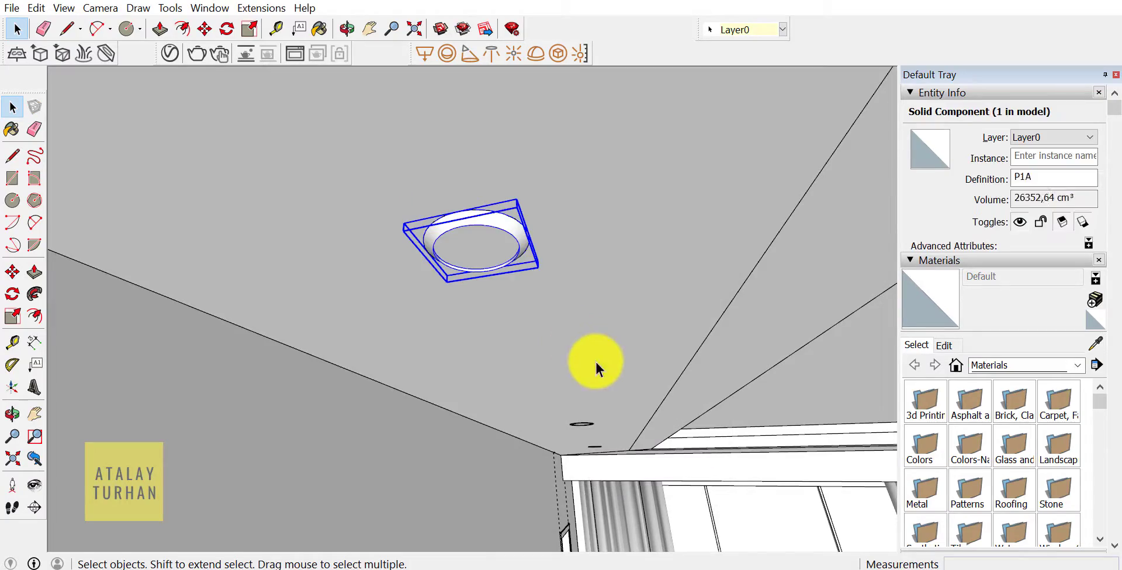
{"action": "scroll", "coordinate": [472, 309], "scroll_direction": "down", "scroll_amount": 5}
{"action": "scroll", "coordinate": [457, 307], "scroll_direction": "down", "scroll_amount": 3}
{"action": "mouse_move", "coordinate": [456, 295]}
{"action": "middle_mouse_down"}
{"action": "mouse_move", "coordinate": [669, 562]}
{"action": "mouse_move", "coordinate": [591, 404]}
{"action": "mouse_move", "coordinate": [642, 326]}
{"action": "middle_mouse_up"}
Switch to a Top standard view with Parallel Projection over the soffit.
{"action": "scroll", "coordinate": [596, 368], "scroll_direction": "up", "scroll_amount": 3}
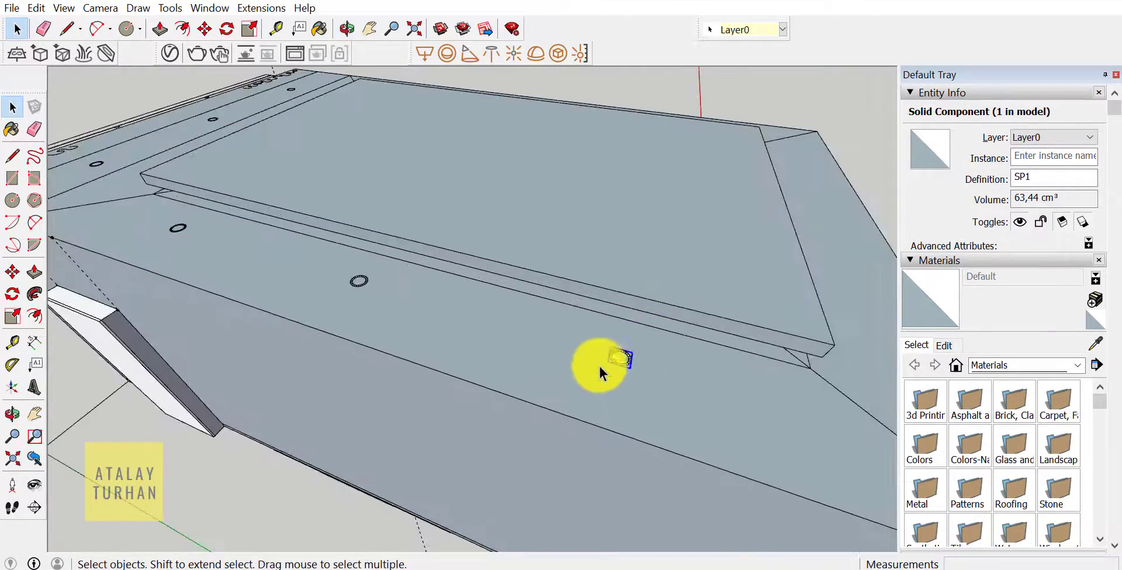
{"action": "mouse_move", "coordinate": [596, 368]}
{"action": "middle_mouse_down"}
{"action": "mouse_move", "coordinate": [657, 407]}
{"action": "mouse_move", "coordinate": [120, 5]}
{"action": "middle_mouse_up"}
{"action": "left_click", "coordinate": [102, 8]}
{"action": "mouse_move", "coordinate": [139, 63]}
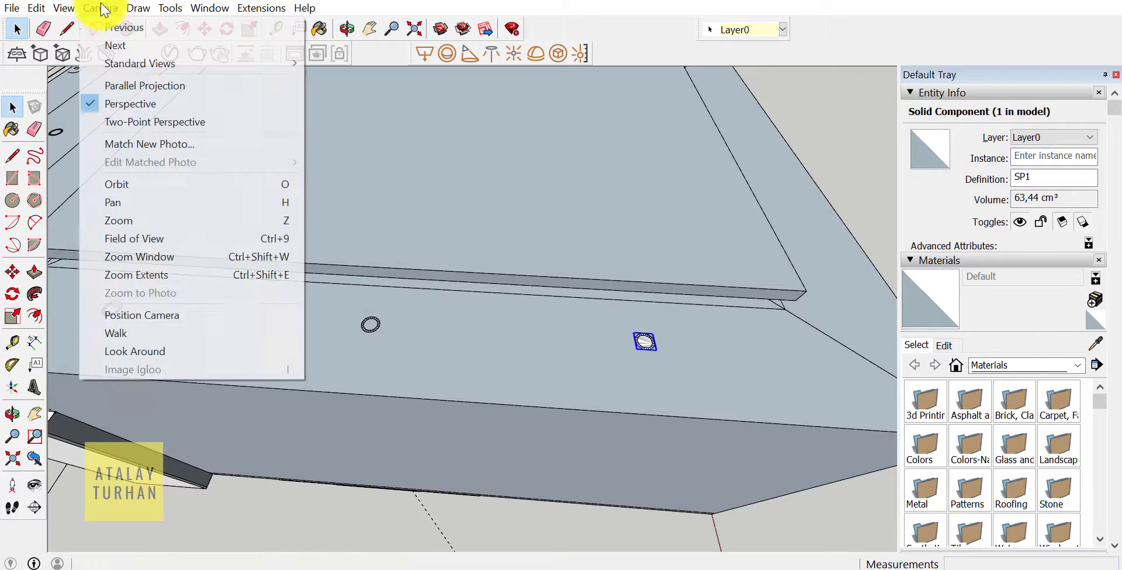
{"action": "left_click", "coordinate": [350, 64]}
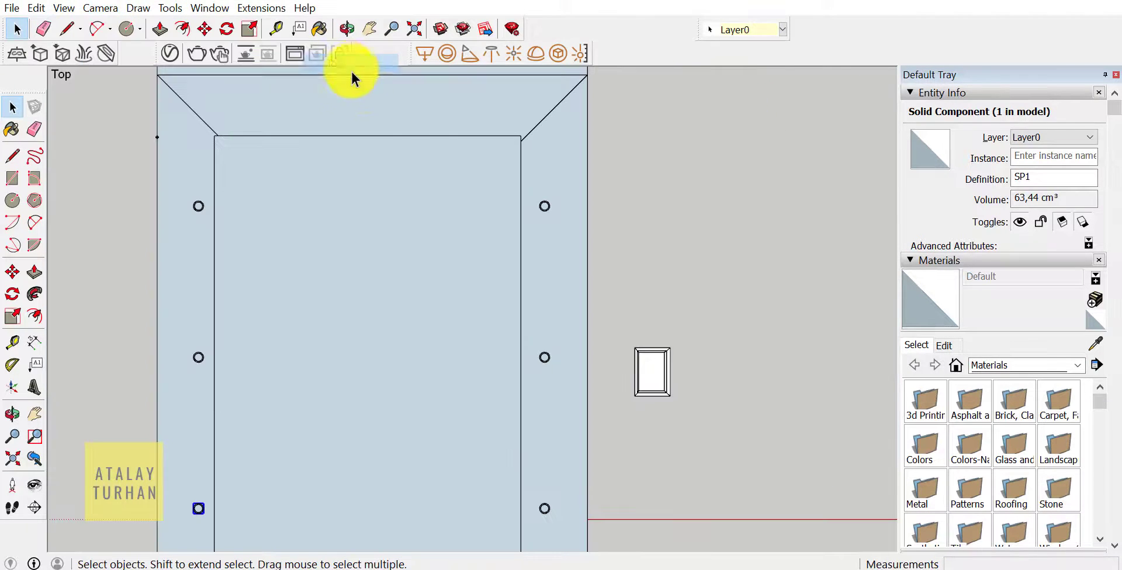
{"action": "left_click", "coordinate": [97, 8]}
{"action": "left_click", "coordinate": [130, 86]}
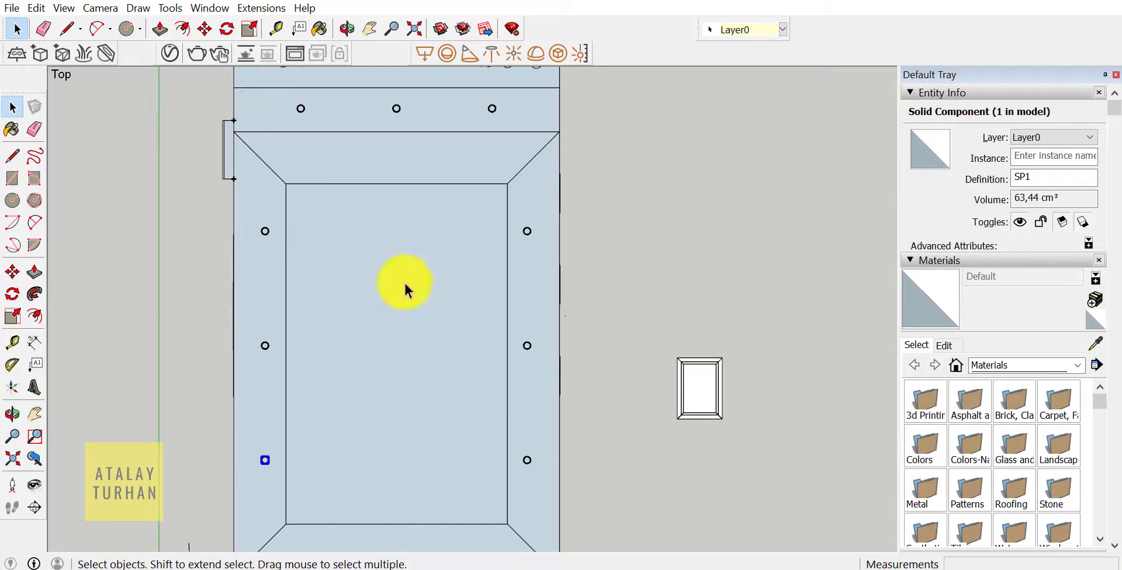
{"action": "scroll", "coordinate": [220, 459], "scroll_direction": "up", "scroll_amount": 2}
{"action": "middle_click_drag", "start_coordinate": [296, 446], "coordinate": [478, 417], "text": "shift"}
{"action": "scroll", "coordinate": [478, 417], "scroll_direction": "up", "scroll_amount": 2}
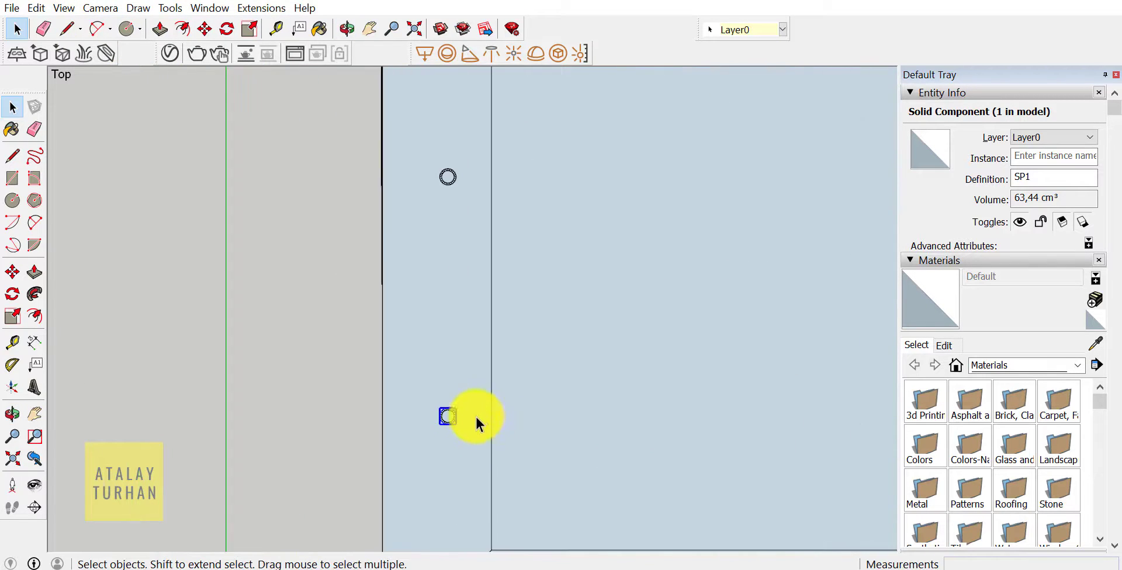
{"action": "scroll", "coordinate": [468, 418], "scroll_direction": "up", "scroll_amount": 2}
Copy the SP1 downlight further up the soffit, in line with the existing one.
{"action": "left_click", "coordinate": [13, 272]}
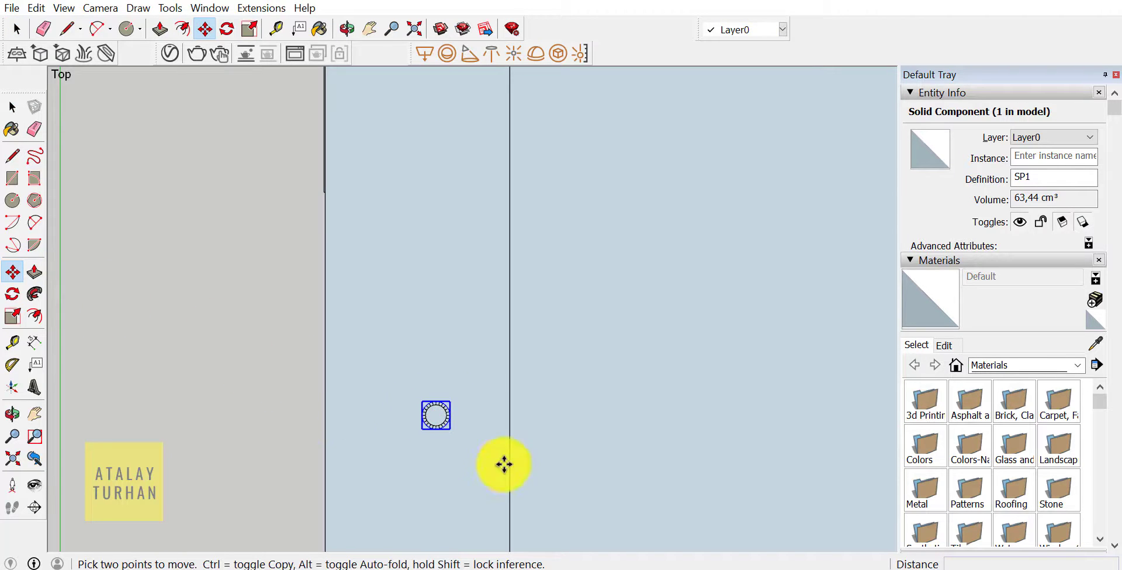
{"action": "scroll", "coordinate": [433, 414], "scroll_direction": "up", "scroll_amount": 1}
{"action": "scroll", "coordinate": [443, 417], "scroll_direction": "up", "scroll_amount": 1}
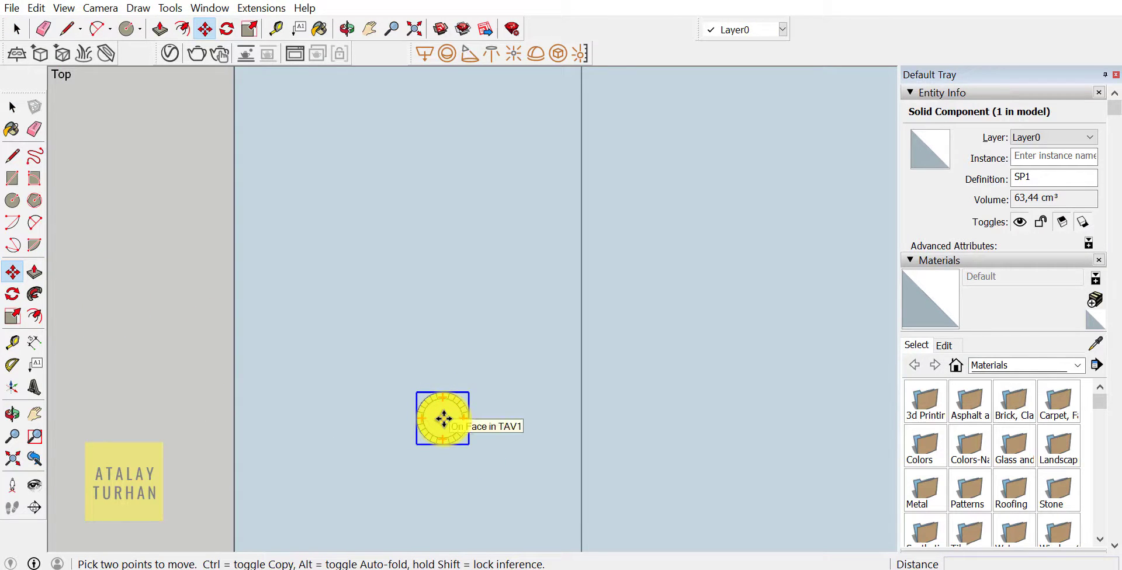
{"action": "left_click", "coordinate": [444, 419]}
{"action": "key", "text": "ctrl"}
{"action": "scroll", "coordinate": [450, 261], "scroll_direction": "down", "scroll_amount": 3}
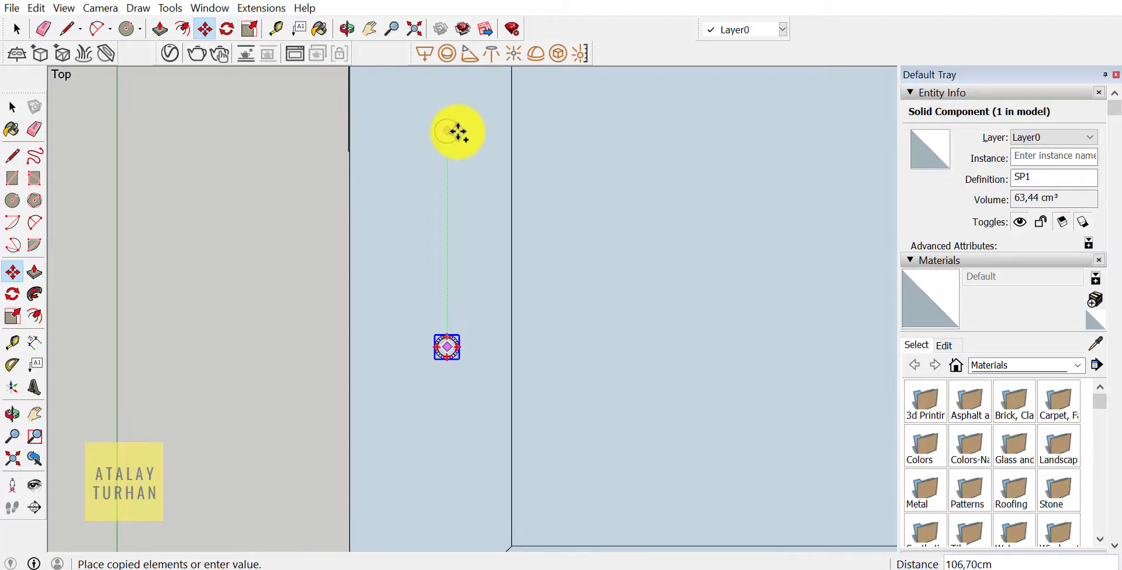
{"action": "middle_click_drag", "start_coordinate": [456, 130], "coordinate": [442, 374], "text": "shift"}
{"action": "scroll", "coordinate": [441, 288], "scroll_direction": "up", "scroll_amount": 1}
{"action": "scroll", "coordinate": [433, 249], "scroll_direction": "up", "scroll_amount": 1}
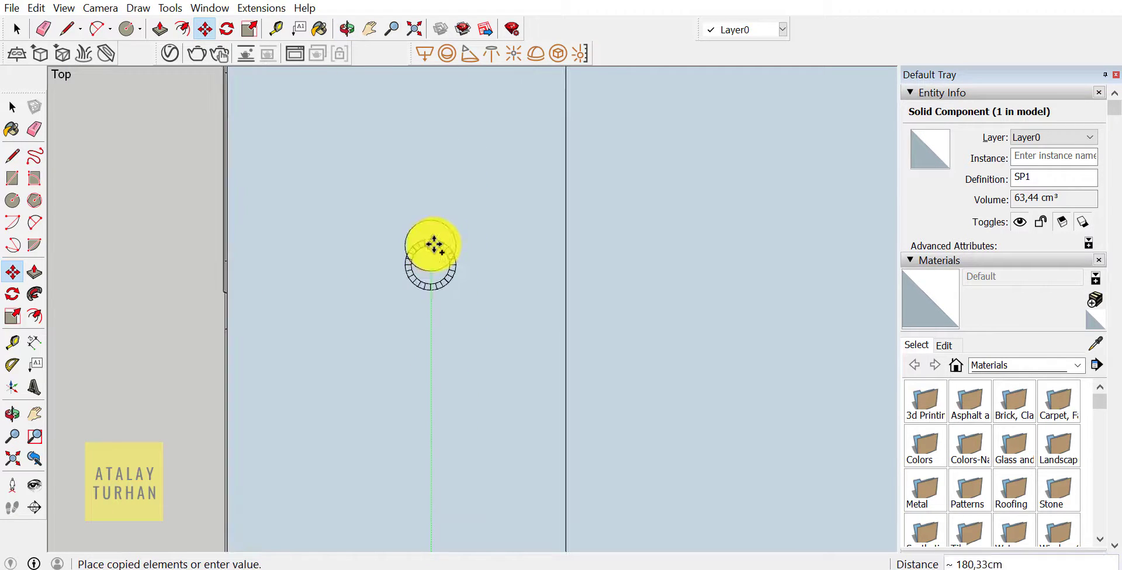
{"action": "scroll", "coordinate": [430, 271], "scroll_direction": "up", "scroll_amount": 1}
{"action": "left_click", "coordinate": [431, 271]}
{"action": "scroll", "coordinate": [433, 234], "scroll_direction": "down", "scroll_amount": 3}
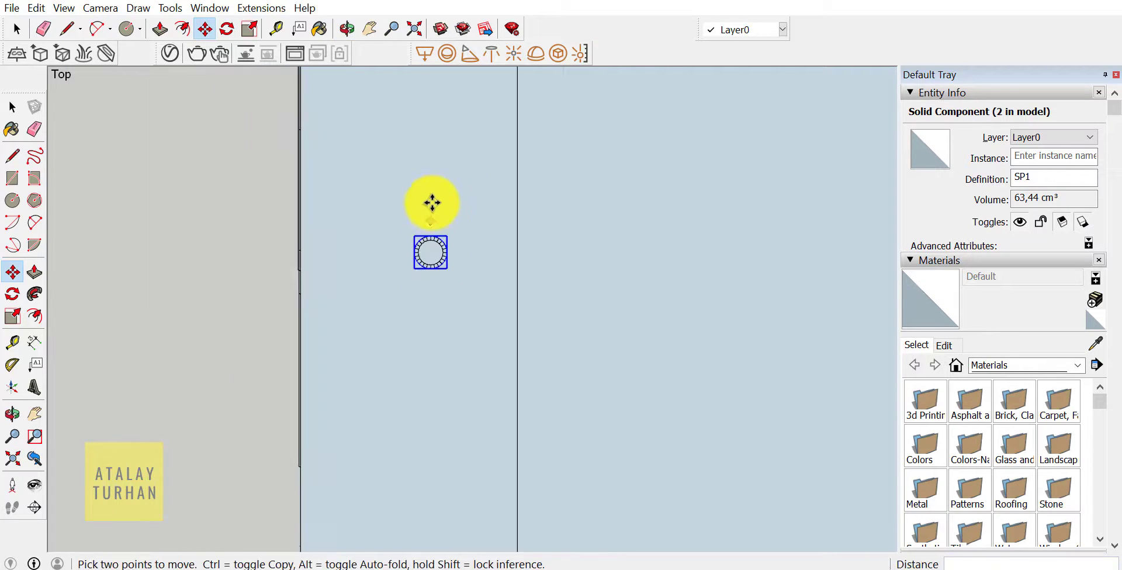
{"action": "scroll", "coordinate": [434, 175], "scroll_direction": "down", "scroll_amount": 1}
{"action": "scroll", "coordinate": [435, 126], "scroll_direction": "down", "scroll_amount": 1}
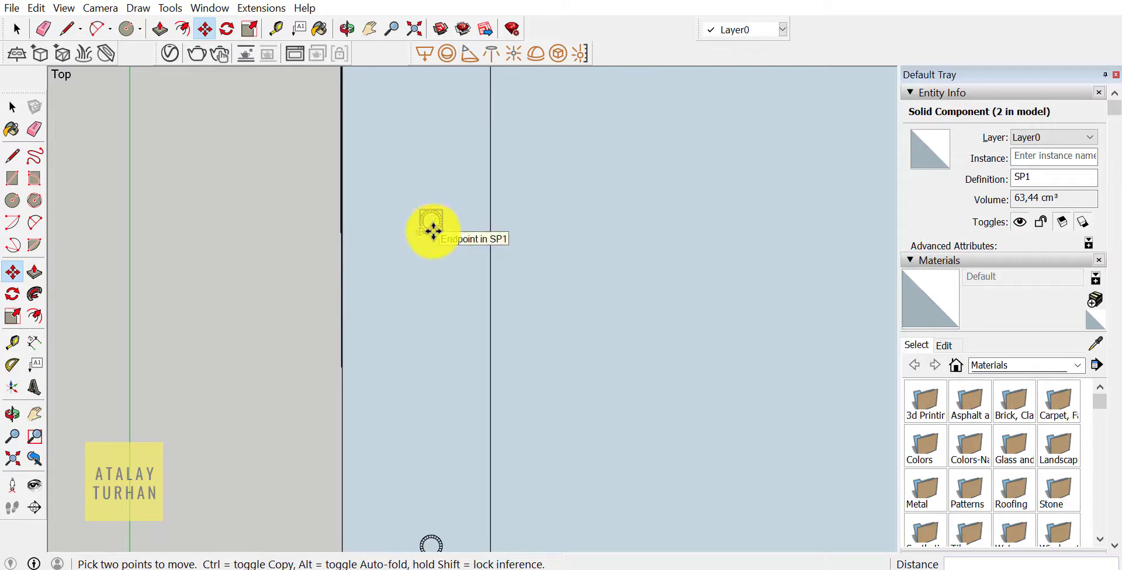
{"action": "key", "text": "Escape"}
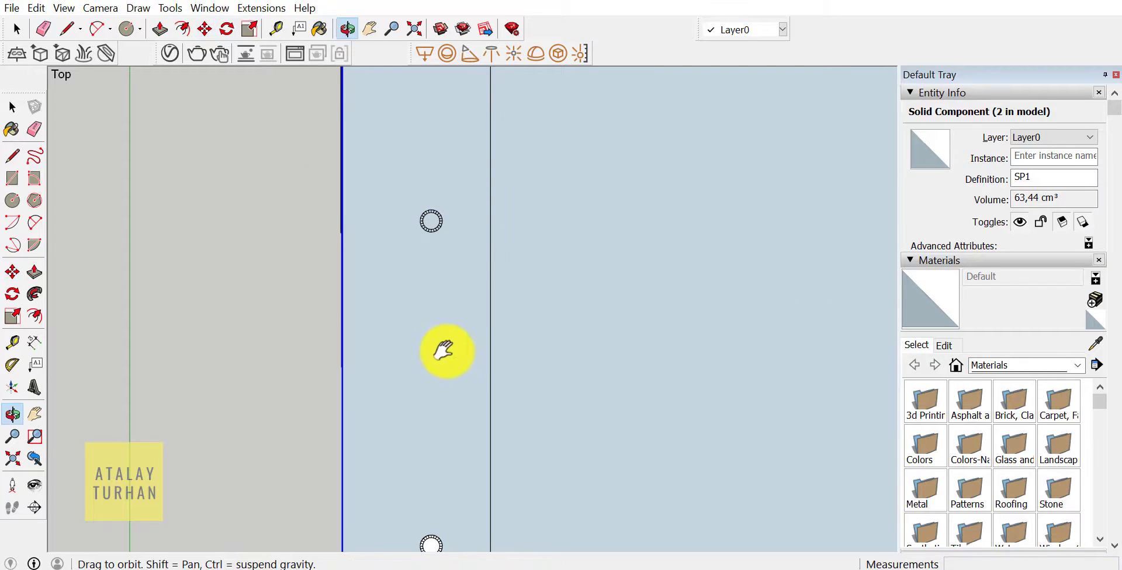
Copy the TAV1 ceiling ring to the top of the soffit.
{"action": "middle_click_drag", "start_coordinate": [440, 350], "coordinate": [446, 251], "text": "shift"}
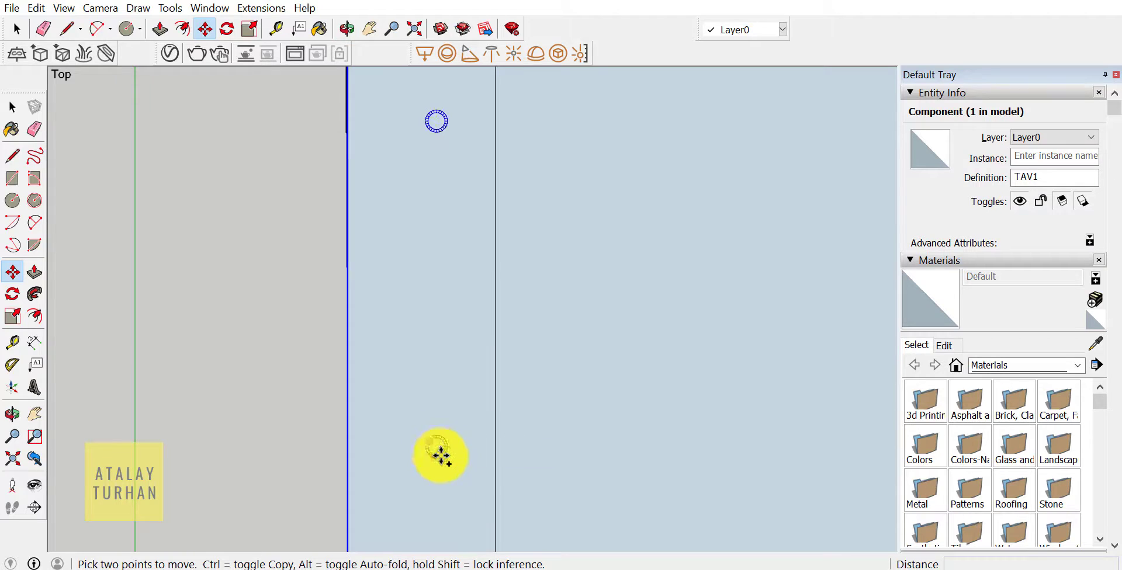
{"action": "scroll", "coordinate": [441, 453], "scroll_direction": "up", "scroll_amount": 3}
{"action": "scroll", "coordinate": [432, 441], "scroll_direction": "up", "scroll_amount": 2}
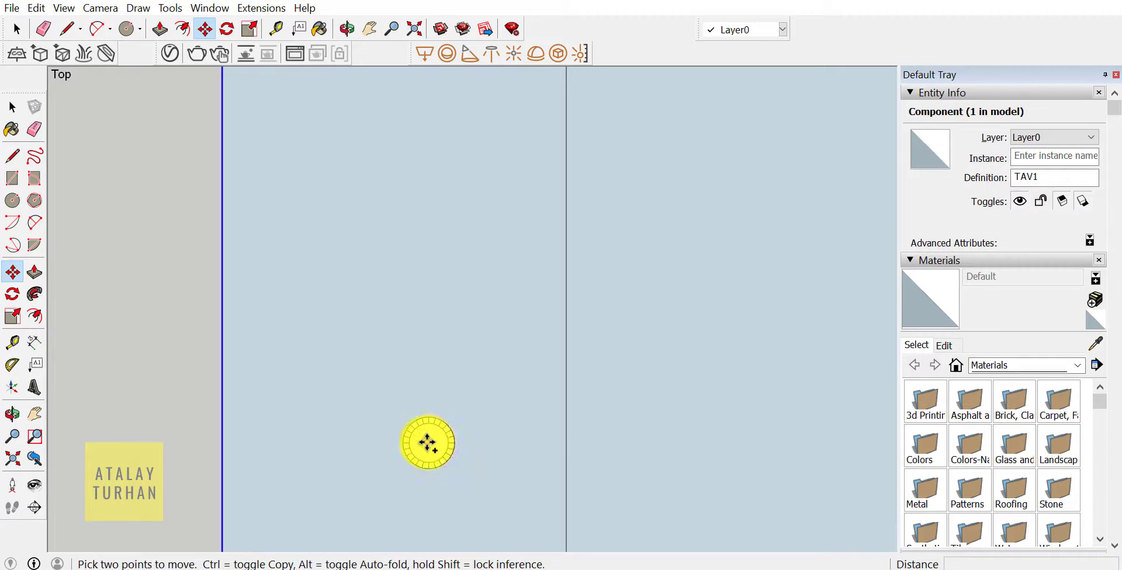
{"action": "left_click", "coordinate": [427, 443]}
{"action": "key", "text": "ctrl"}
{"action": "scroll", "coordinate": [435, 336], "scroll_direction": "down", "scroll_amount": 2}
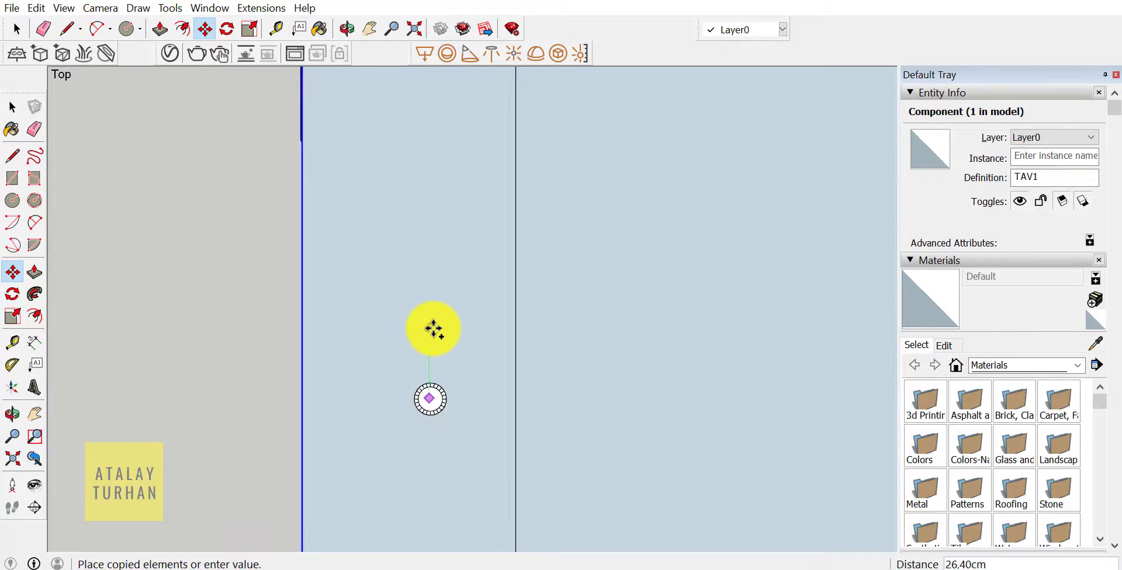
{"action": "scroll", "coordinate": [435, 287], "scroll_direction": "down", "scroll_amount": 3}
{"action": "scroll", "coordinate": [441, 132], "scroll_direction": "up", "scroll_amount": 3}
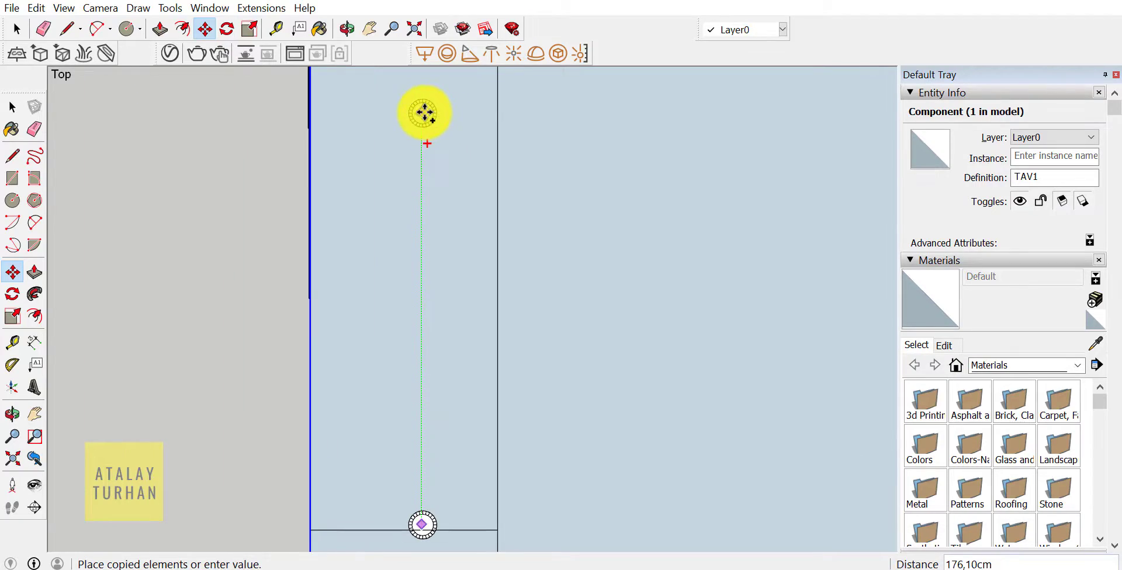
{"action": "left_click", "coordinate": [425, 115]}
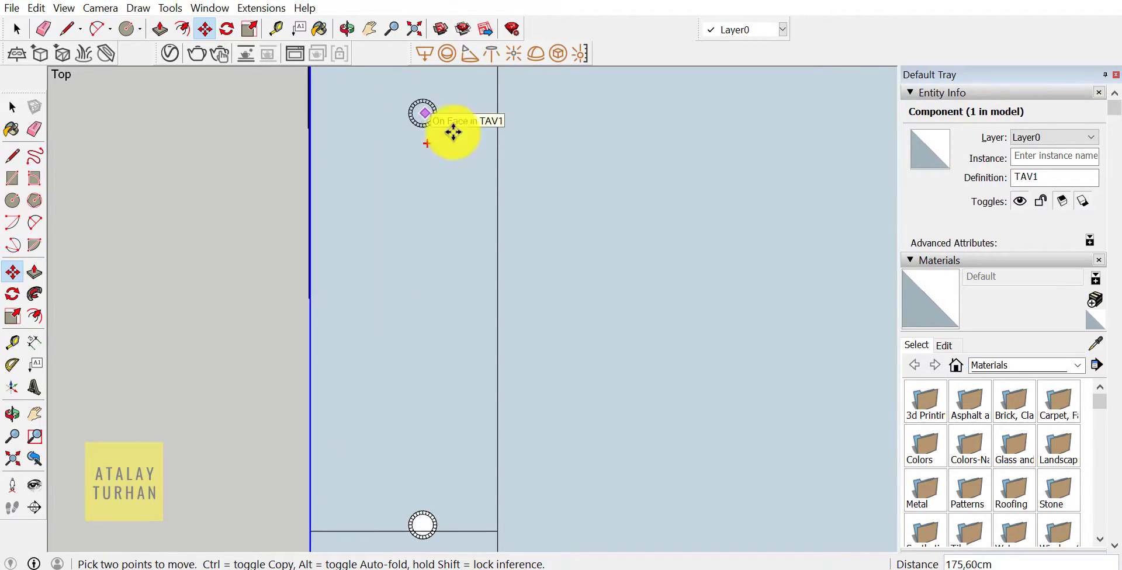
{"action": "scroll", "coordinate": [479, 187], "scroll_direction": "down", "scroll_amount": 2}
{"action": "mouse_move", "coordinate": [532, 291]}
{"action": "middle_mouse_down"}
{"action": "mouse_move", "coordinate": [431, 25]}
{"action": "mouse_move", "coordinate": [566, 421]}
{"action": "middle_mouse_up"}
Orbit to the soffit edge and select the SP1 downlight on it.
{"action": "scroll", "coordinate": [494, 177], "scroll_direction": "up", "scroll_amount": 3}
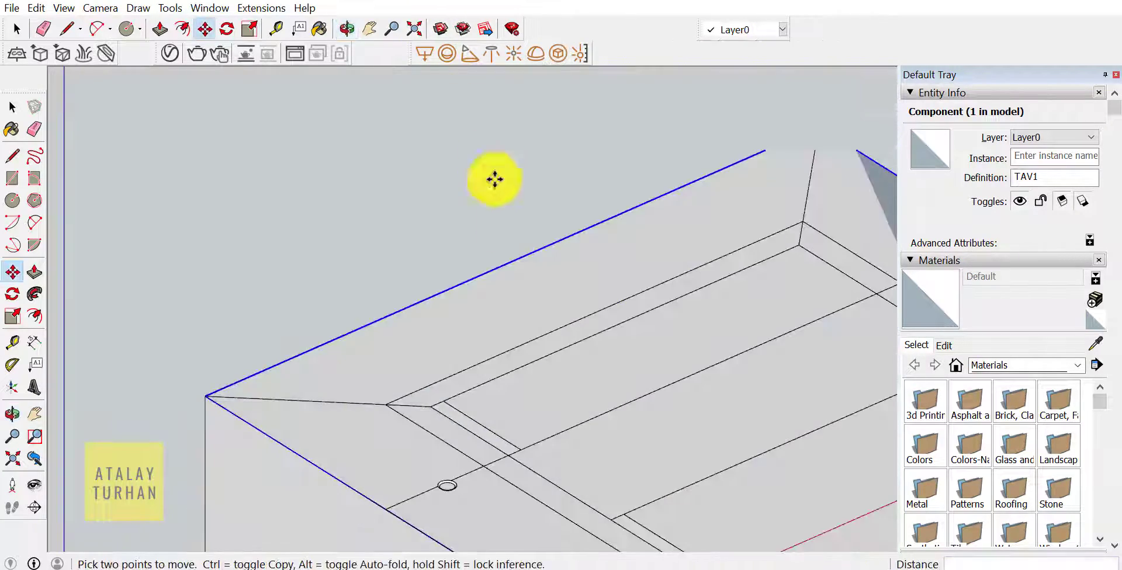
{"action": "mouse_move", "coordinate": [494, 178]}
{"action": "middle_mouse_down", "text": "shift"}
{"action": "mouse_move", "coordinate": [448, 181]}
{"action": "mouse_move", "coordinate": [513, 242]}
{"action": "mouse_move", "coordinate": [526, 276]}
{"action": "mouse_move", "coordinate": [509, 295]}
{"action": "middle_mouse_up", "text": "shift"}
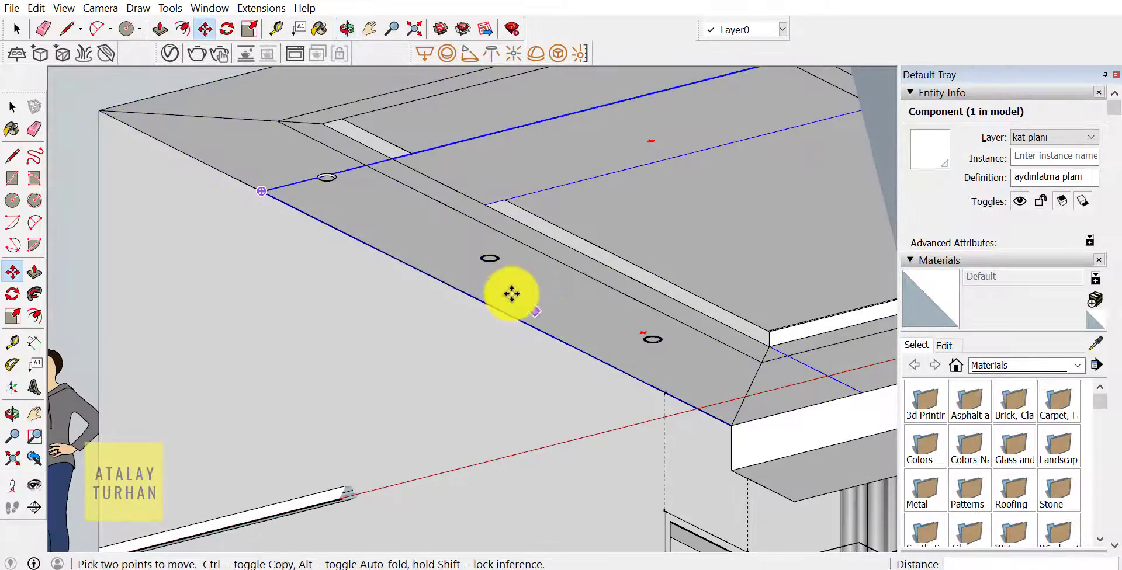
{"action": "left_click", "coordinate": [13, 107]}
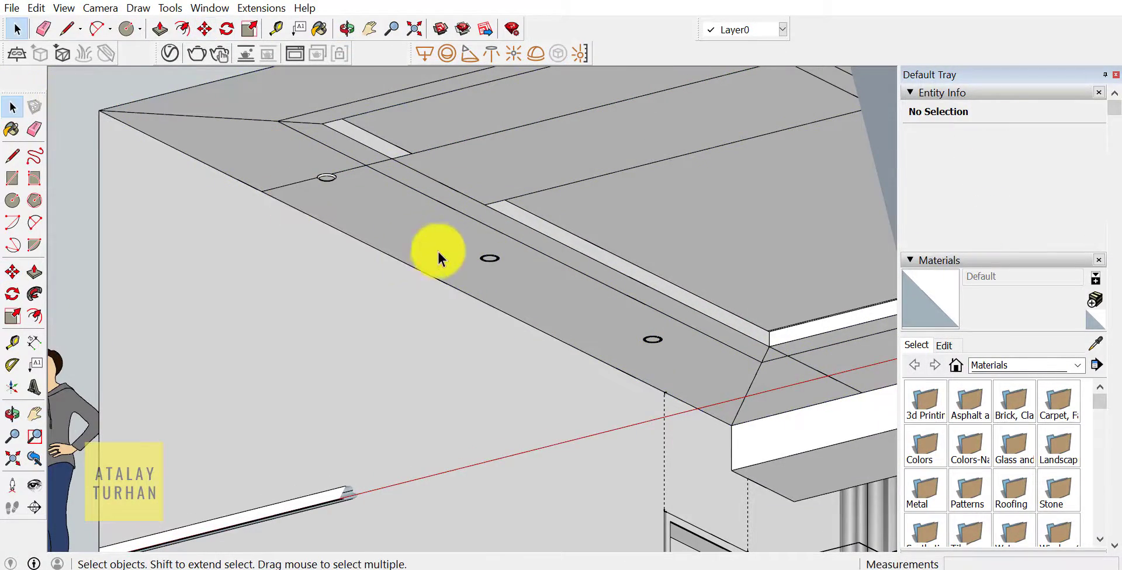
{"action": "scroll", "coordinate": [286, 159], "scroll_direction": "up", "scroll_amount": 3}
{"action": "left_click", "coordinate": [280, 153]}
Move the selected SP1 downlight to a new position on the soffit.
{"action": "scroll", "coordinate": [341, 199], "scroll_direction": "up", "scroll_amount": 1}
{"action": "scroll", "coordinate": [341, 199], "scroll_direction": "up", "scroll_amount": 2}
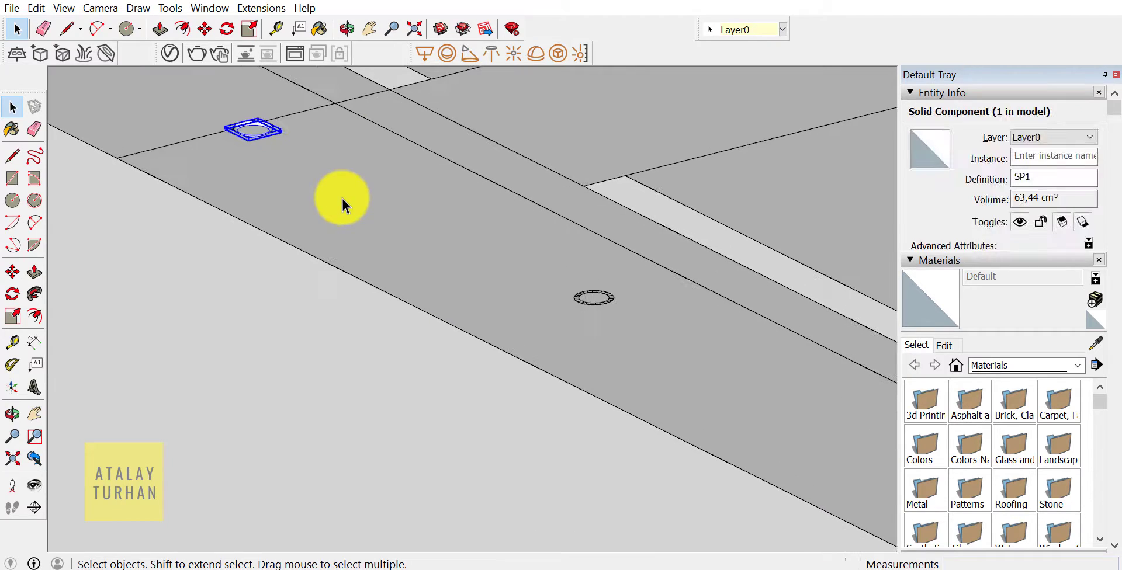
{"action": "left_click", "coordinate": [13, 272]}
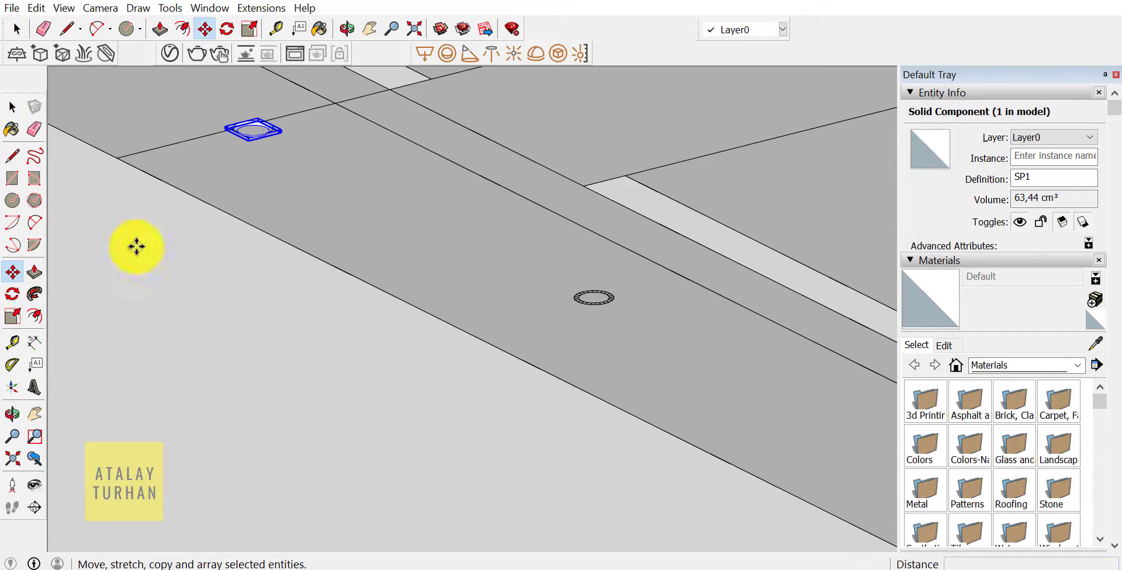
{"action": "left_click", "coordinate": [248, 133]}
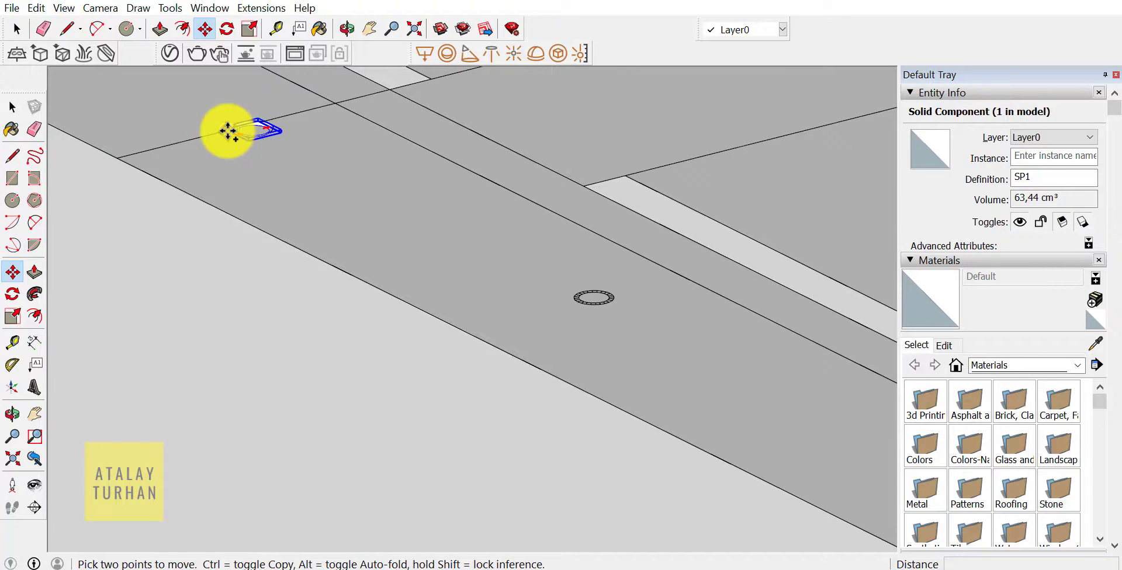
{"action": "scroll", "coordinate": [251, 136], "scroll_direction": "up", "scroll_amount": 2}
{"action": "scroll", "coordinate": [239, 134], "scroll_direction": "up", "scroll_amount": 2}
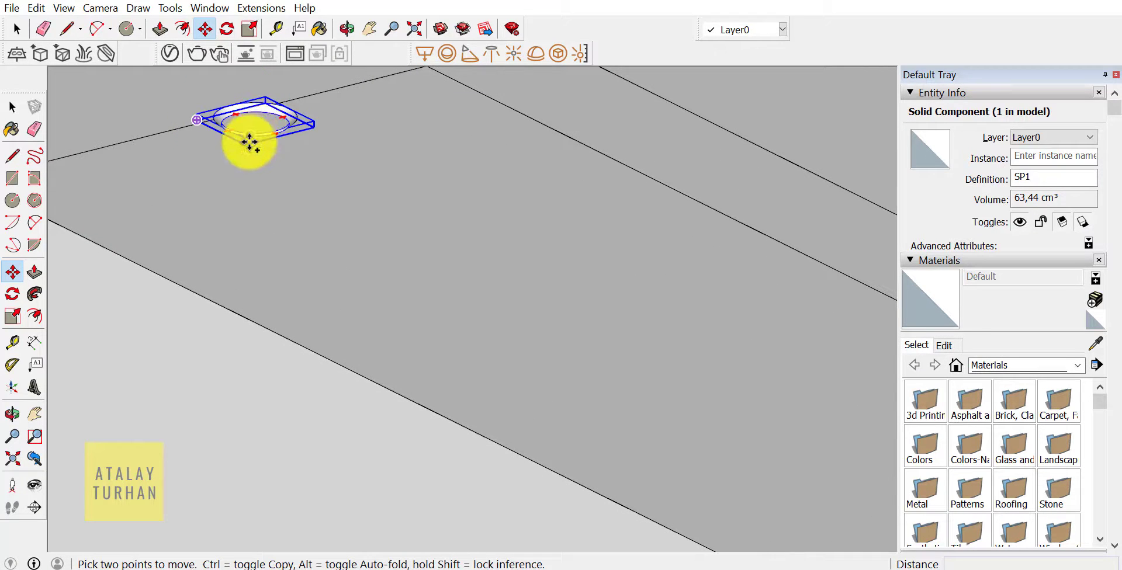
{"action": "left_click", "coordinate": [250, 139]}
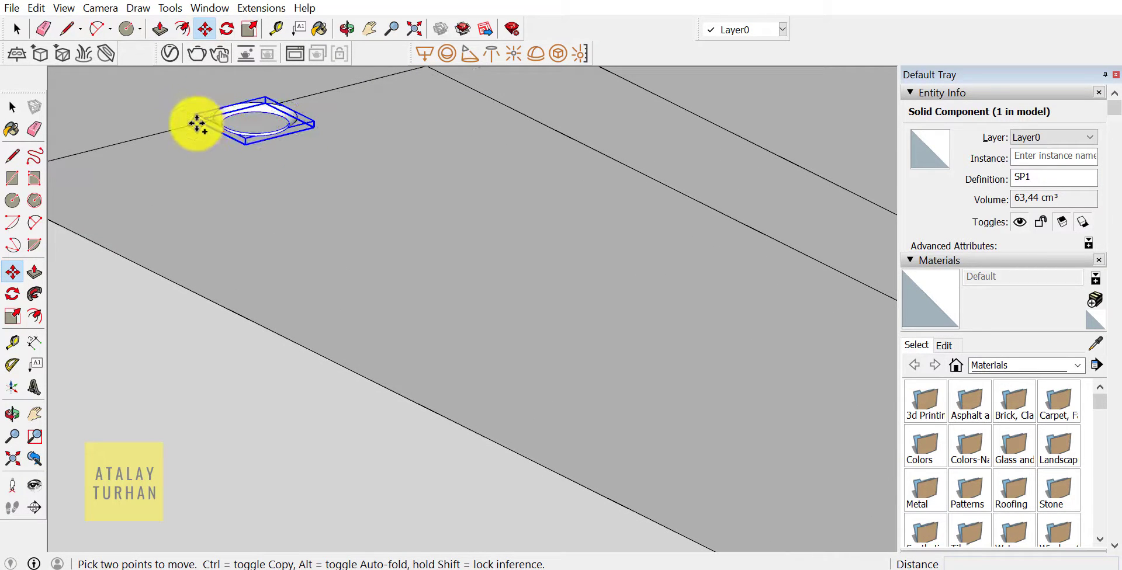
Copy the downlight with Move+Ctrl into the next ceiling hole along the soffit.
{"action": "key", "text": "ctrl"}
{"action": "left_click", "coordinate": [197, 125]}
{"action": "scroll", "coordinate": [409, 234], "scroll_direction": "down", "scroll_amount": 1}
{"action": "scroll", "coordinate": [480, 278], "scroll_direction": "down", "scroll_amount": 2}
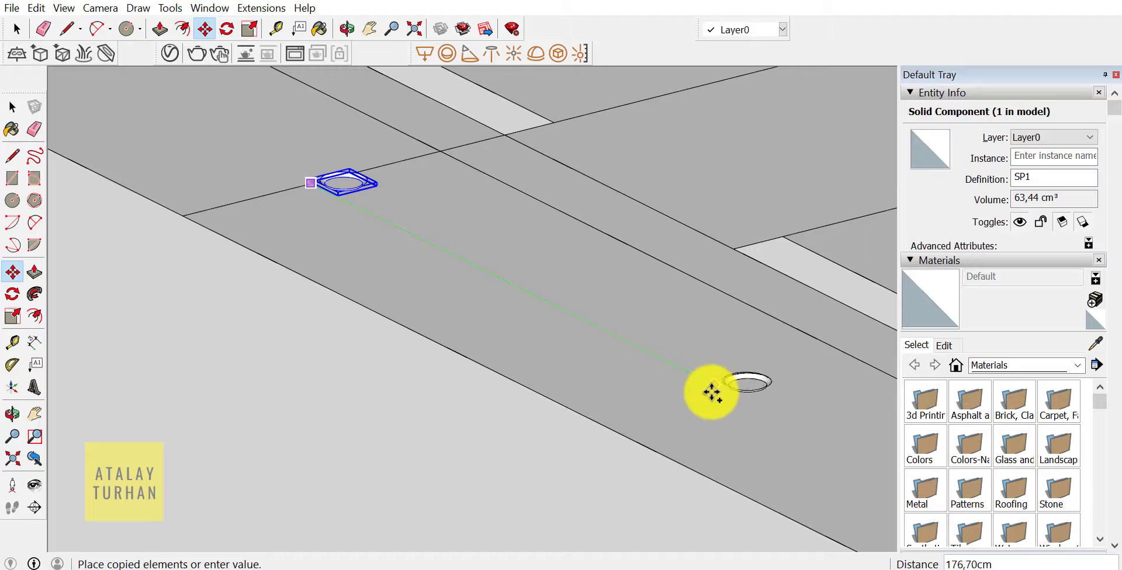
{"action": "left_click", "coordinate": [709, 391]}
{"action": "scroll", "coordinate": [738, 409], "scroll_direction": "down", "scroll_amount": 1}
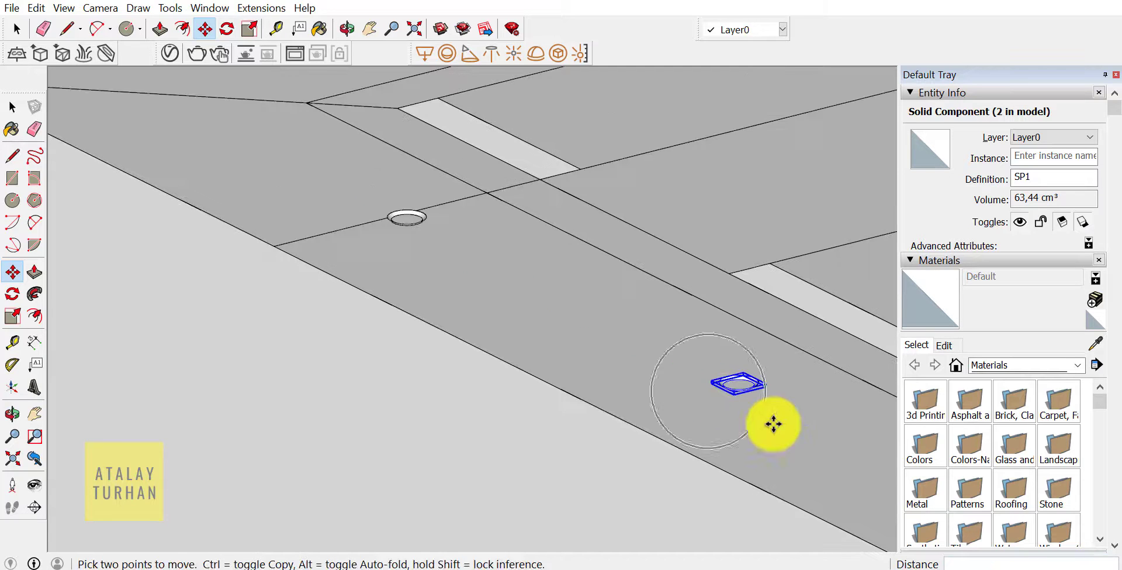
{"action": "middle_click_drag", "start_coordinate": [771, 426], "coordinate": [392, 202]}
Copy the downlight again onto the soffit and orbit to check the corner spacing.
{"action": "key", "text": "m"}
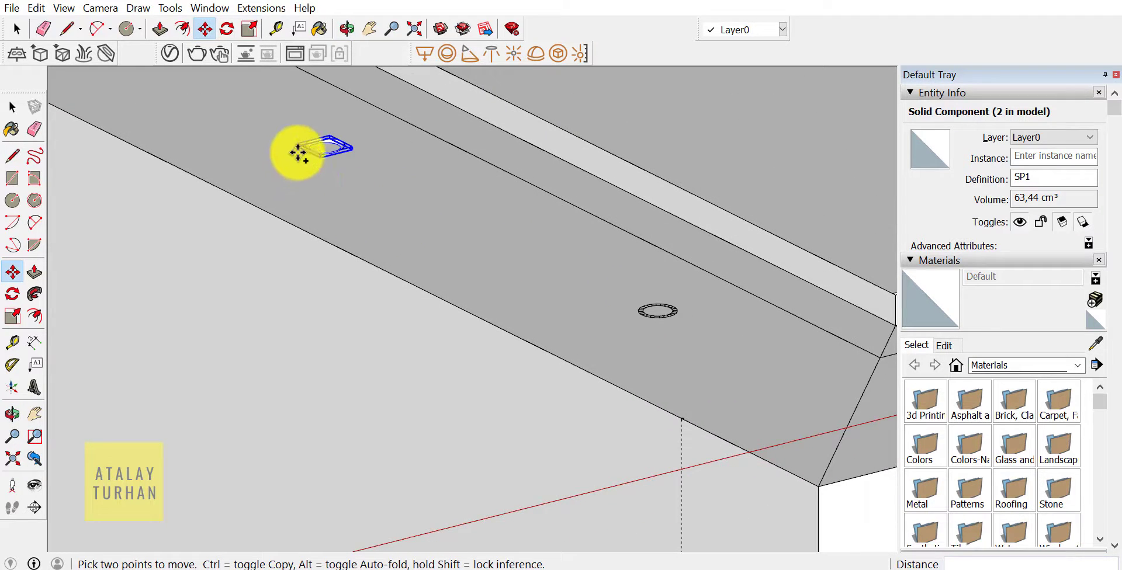
{"action": "left_click", "coordinate": [298, 149]}
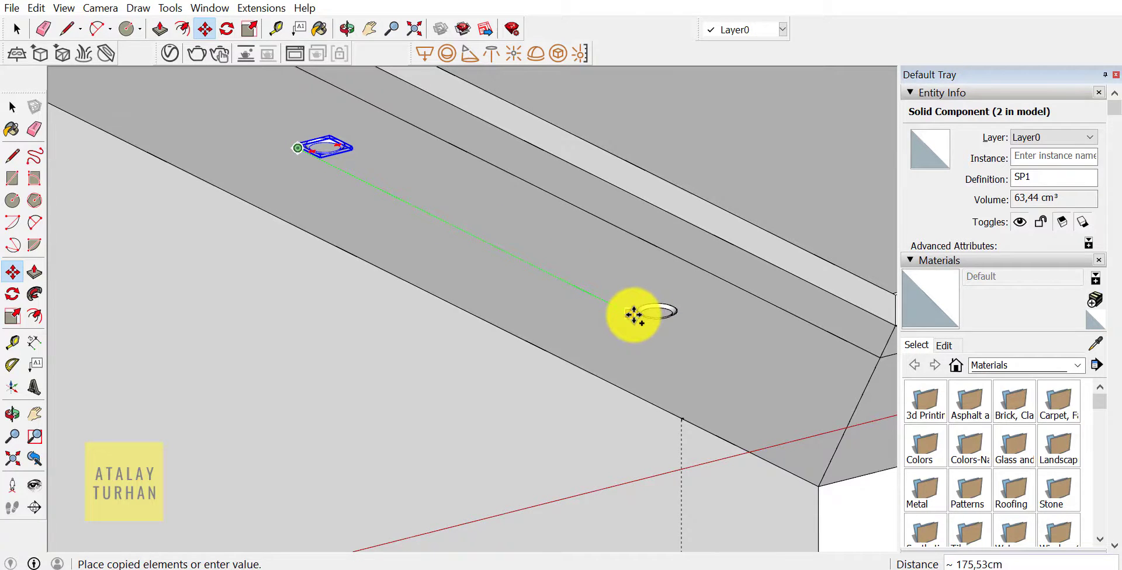
{"action": "scroll", "coordinate": [637, 316], "scroll_direction": "up", "scroll_amount": 2}
{"action": "scroll", "coordinate": [632, 315], "scroll_direction": "up", "scroll_amount": 1}
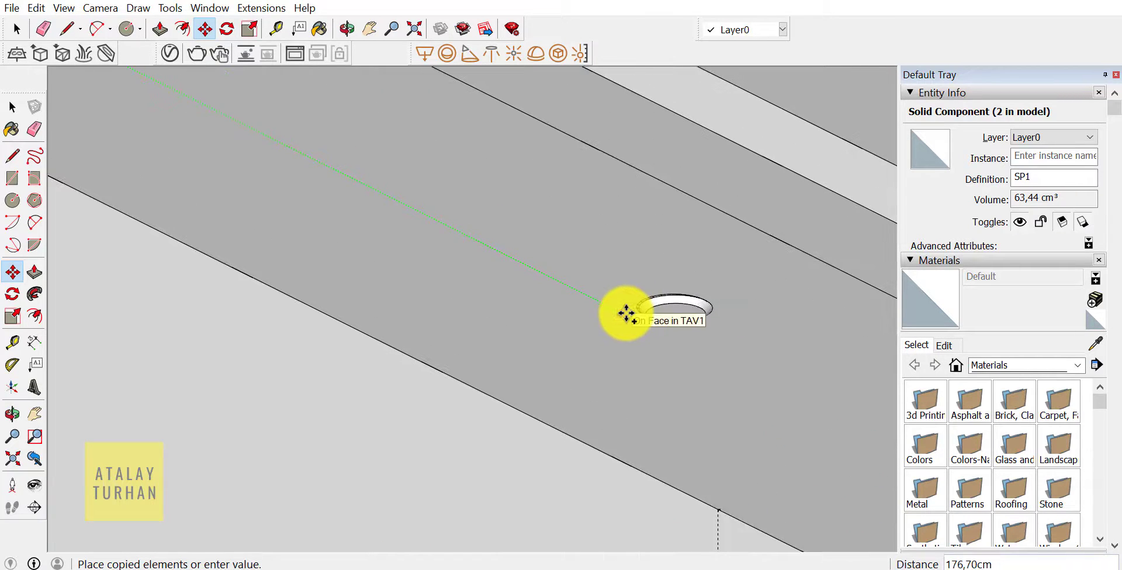
{"action": "left_click", "coordinate": [624, 314]}
{"action": "scroll", "coordinate": [629, 336], "scroll_direction": "down", "scroll_amount": 2}
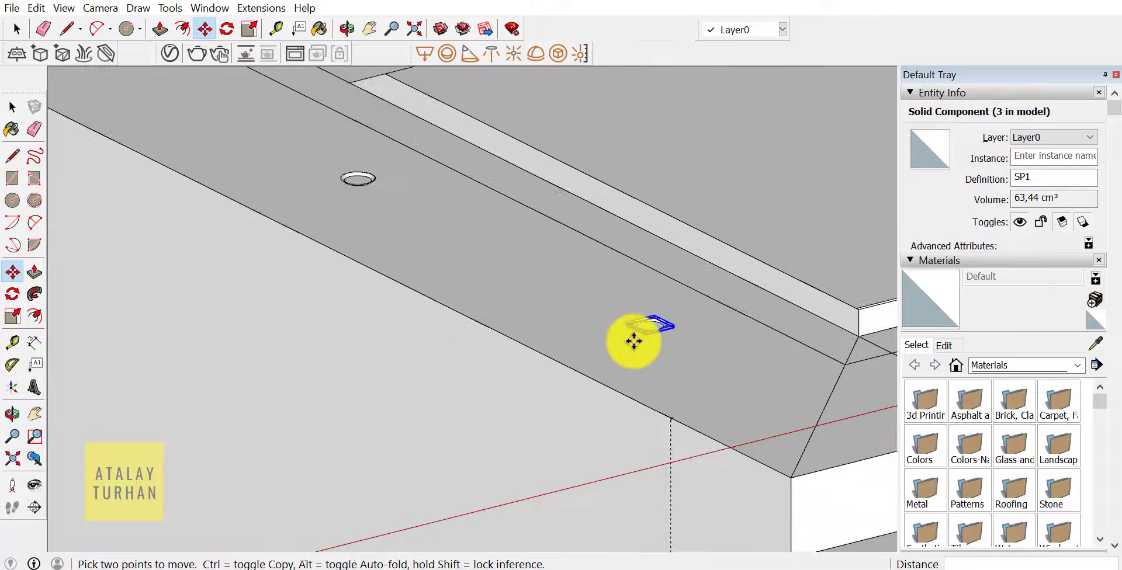
{"action": "scroll", "coordinate": [633, 345], "scroll_direction": "down", "scroll_amount": 1}
{"action": "scroll", "coordinate": [584, 368], "scroll_direction": "down", "scroll_amount": 1}
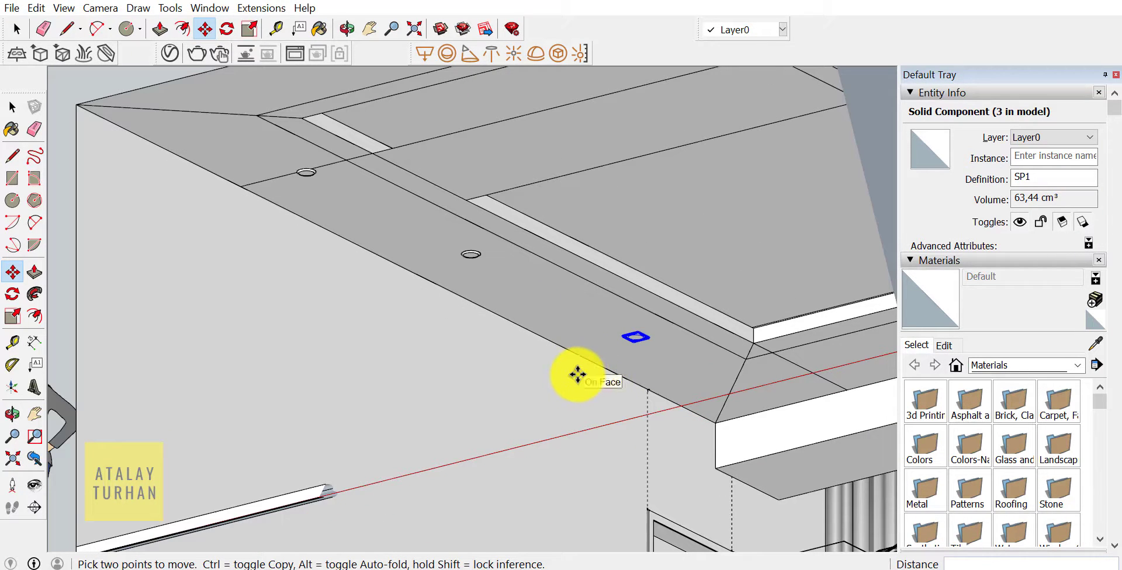
{"action": "mouse_move", "coordinate": [578, 375]}
{"action": "middle_mouse_down"}
{"action": "mouse_move", "coordinate": [528, 345]}
{"action": "mouse_move", "coordinate": [541, 331]}
{"action": "mouse_move", "coordinate": [667, 407]}
{"action": "mouse_move", "coordinate": [427, 345]}
{"action": "mouse_move", "coordinate": [495, 465]}
{"action": "mouse_move", "coordinate": [388, 281]}
{"action": "mouse_move", "coordinate": [401, 278]}
{"action": "mouse_move", "coordinate": [406, 230]}
{"action": "mouse_move", "coordinate": [395, 297]}
{"action": "mouse_move", "coordinate": [439, 409]}
{"action": "mouse_move", "coordinate": [413, 366]}
{"action": "mouse_move", "coordinate": [416, 421]}
{"action": "mouse_move", "coordinate": [418, 335]}
{"action": "mouse_move", "coordinate": [476, 355]}
{"action": "mouse_move", "coordinate": [442, 381]}
{"action": "mouse_move", "coordinate": [346, 363]}
{"action": "mouse_move", "coordinate": [345, 308]}
{"action": "middle_mouse_up"}
Select the three SP1 downlights, leaving the top panel out of the selection.
{"action": "key", "text": "m"}
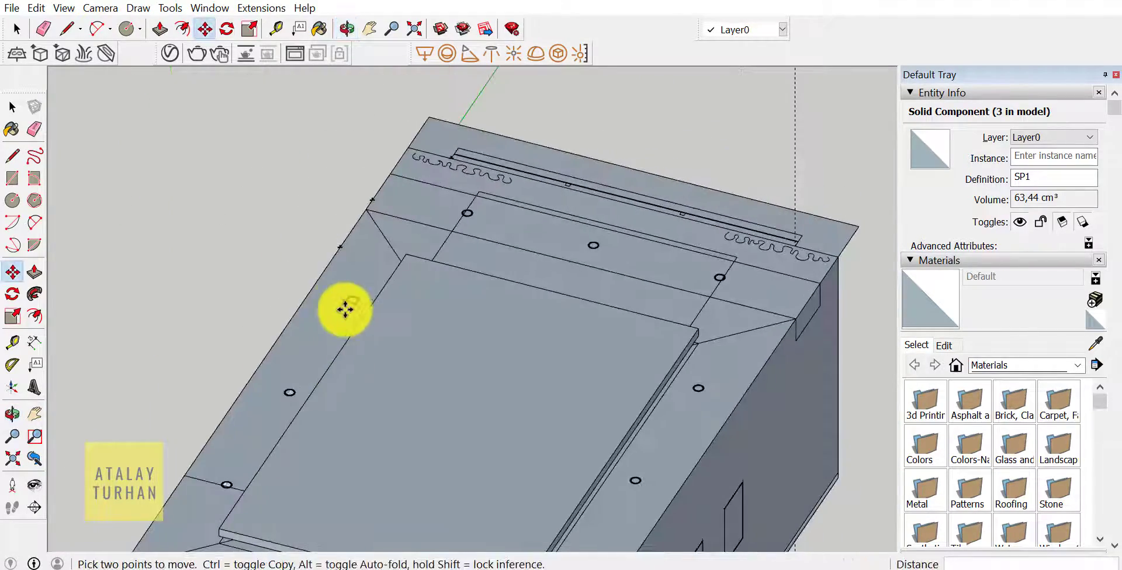
{"action": "scroll", "coordinate": [351, 308], "scroll_direction": "up", "scroll_amount": 3}
{"action": "left_click", "coordinate": [13, 107]}
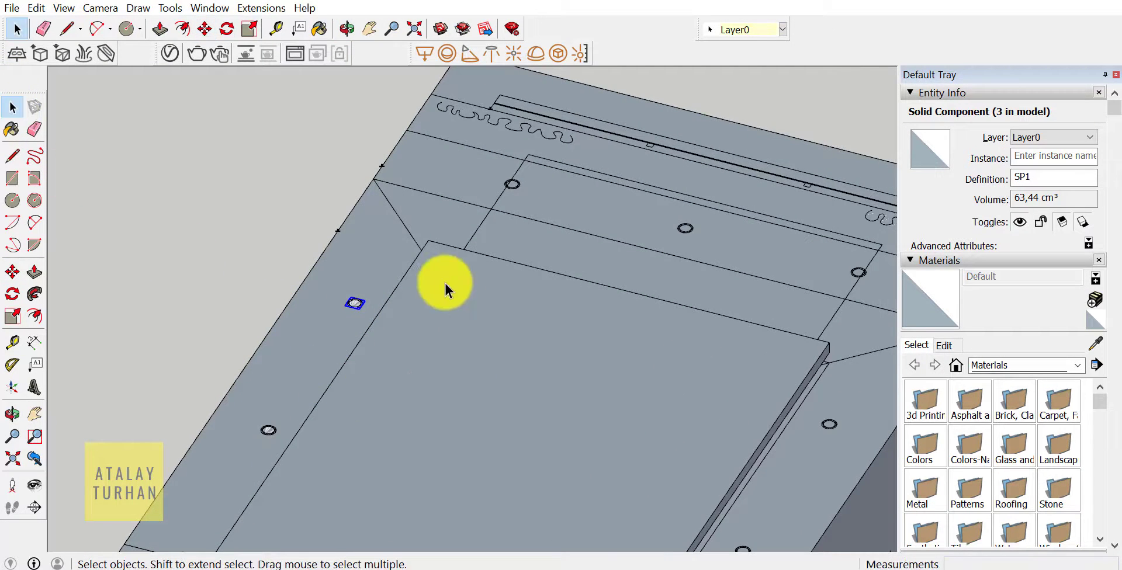
{"action": "mouse_move", "coordinate": [446, 288]}
{"action": "middle_mouse_down"}
{"action": "mouse_move", "coordinate": [366, 283]}
{"action": "mouse_move", "coordinate": [318, 349]}
{"action": "middle_mouse_up"}
{"action": "scroll", "coordinate": [318, 350], "scroll_direction": "up", "scroll_amount": 1}
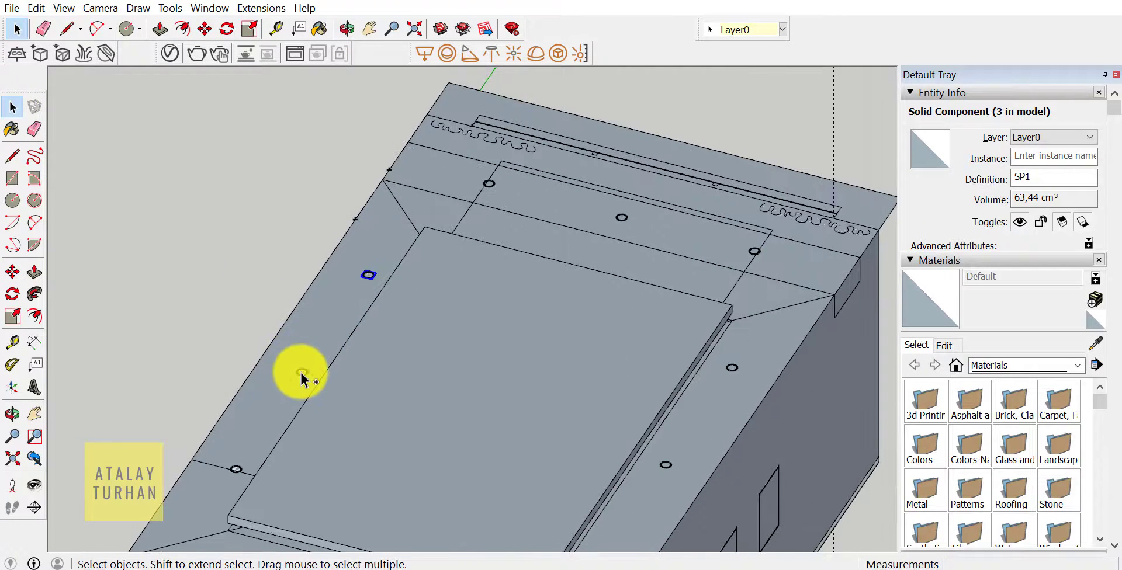
{"action": "left_click", "coordinate": [236, 465], "text": "ctrl"}
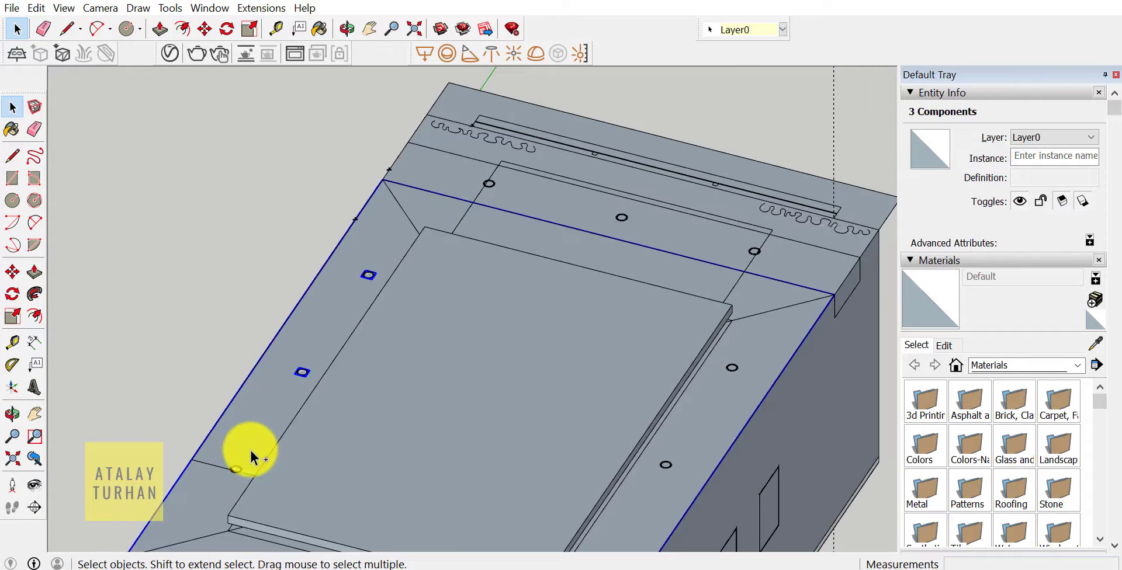
{"action": "left_click", "coordinate": [250, 447], "text": "shift"}
{"action": "scroll", "coordinate": [231, 470], "scroll_direction": "up", "scroll_amount": 3}
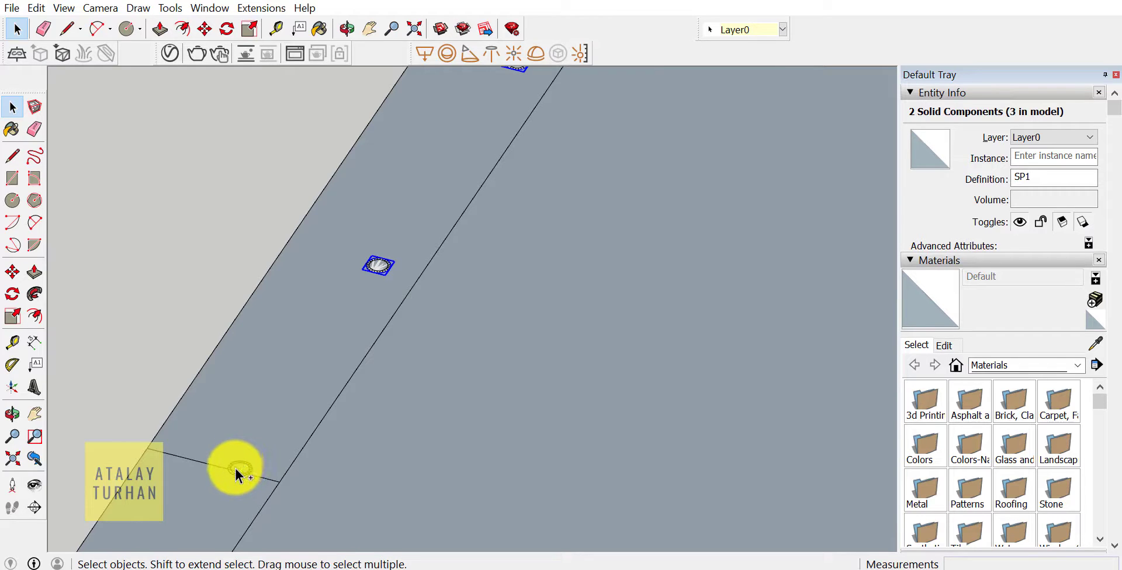
{"action": "left_click", "coordinate": [252, 466], "text": "ctrl"}
{"action": "scroll", "coordinate": [282, 384], "scroll_direction": "down", "scroll_amount": 5}
{"action": "scroll", "coordinate": [272, 439], "scroll_direction": "up", "scroll_amount": 1}
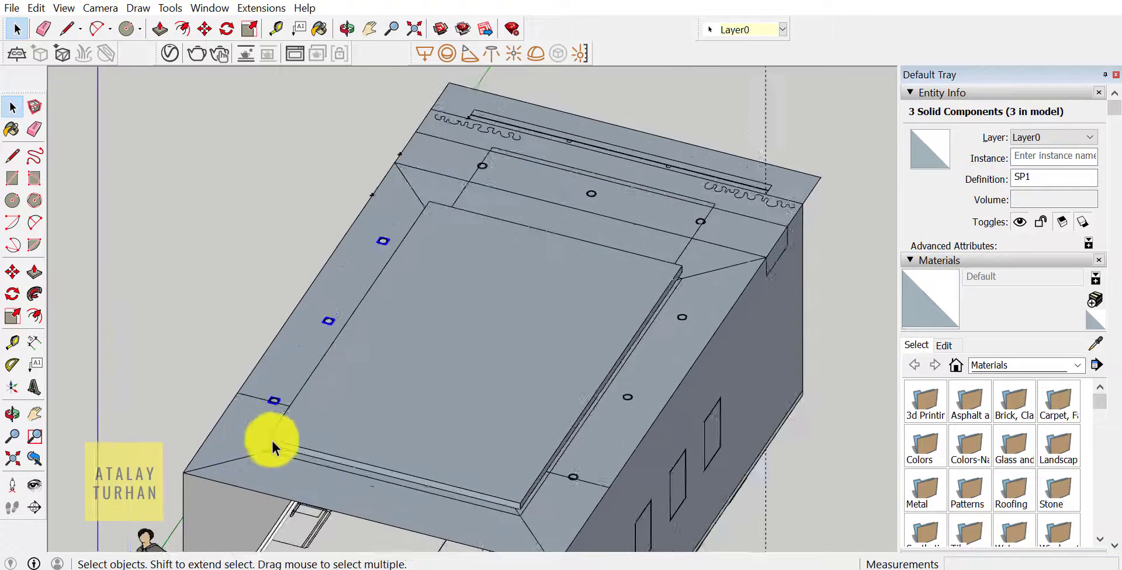
Copy the three downlights across to the opposite soffit edge with Move.
{"action": "left_click", "coordinate": [12, 272]}
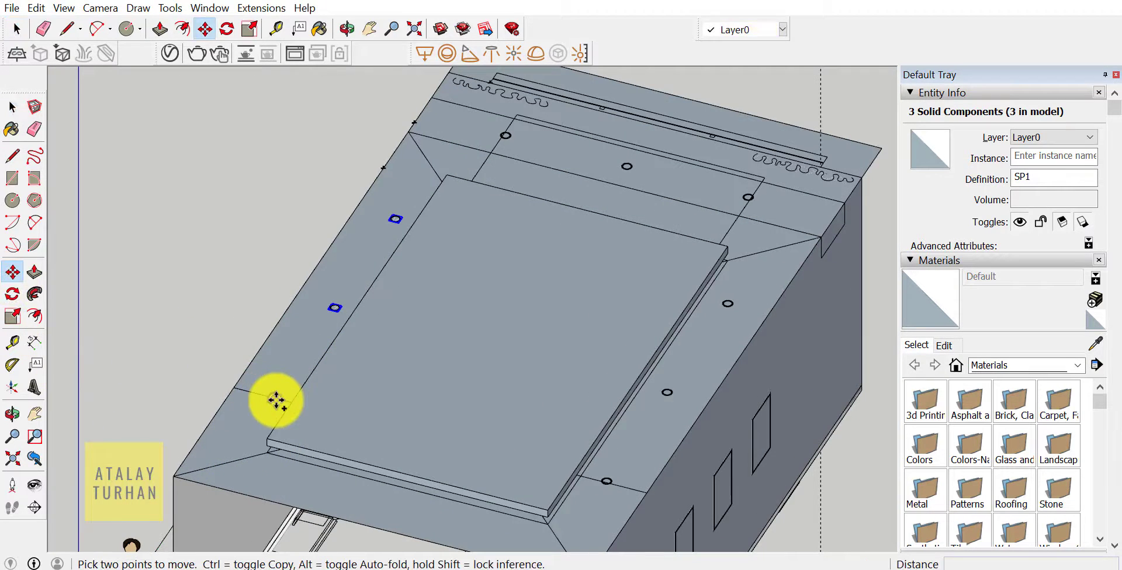
{"action": "left_click", "coordinate": [273, 395]}
{"action": "scroll", "coordinate": [605, 488], "scroll_direction": "up", "scroll_amount": 2}
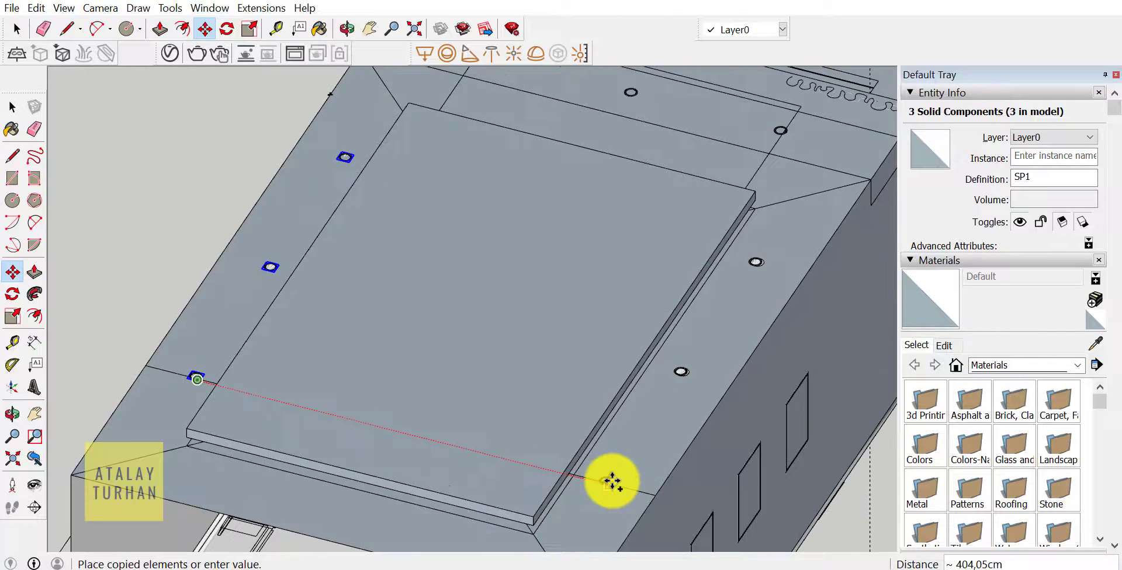
{"action": "scroll", "coordinate": [612, 482], "scroll_direction": "up", "scroll_amount": 2}
{"action": "scroll", "coordinate": [612, 483], "scroll_direction": "up", "scroll_amount": 2}
{"action": "scroll", "coordinate": [606, 491], "scroll_direction": "up", "scroll_amount": 1}
{"action": "scroll", "coordinate": [583, 491], "scroll_direction": "up", "scroll_amount": 1}
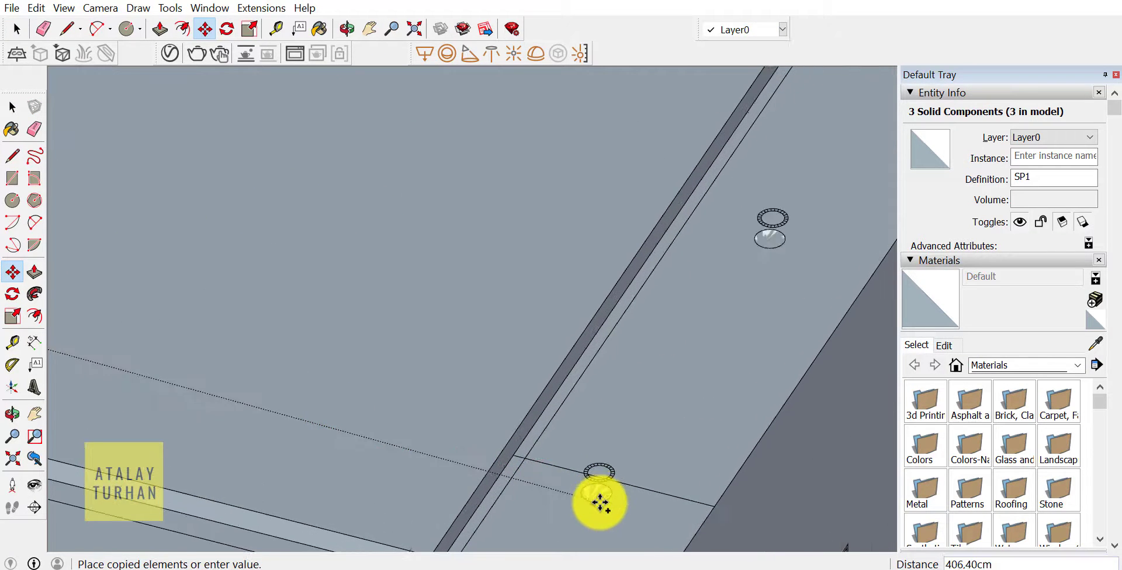
{"action": "scroll", "coordinate": [599, 500], "scroll_direction": "up", "scroll_amount": 1}
{"action": "scroll", "coordinate": [601, 485], "scroll_direction": "up", "scroll_amount": 1}
{"action": "scroll", "coordinate": [601, 484], "scroll_direction": "up", "scroll_amount": 2}
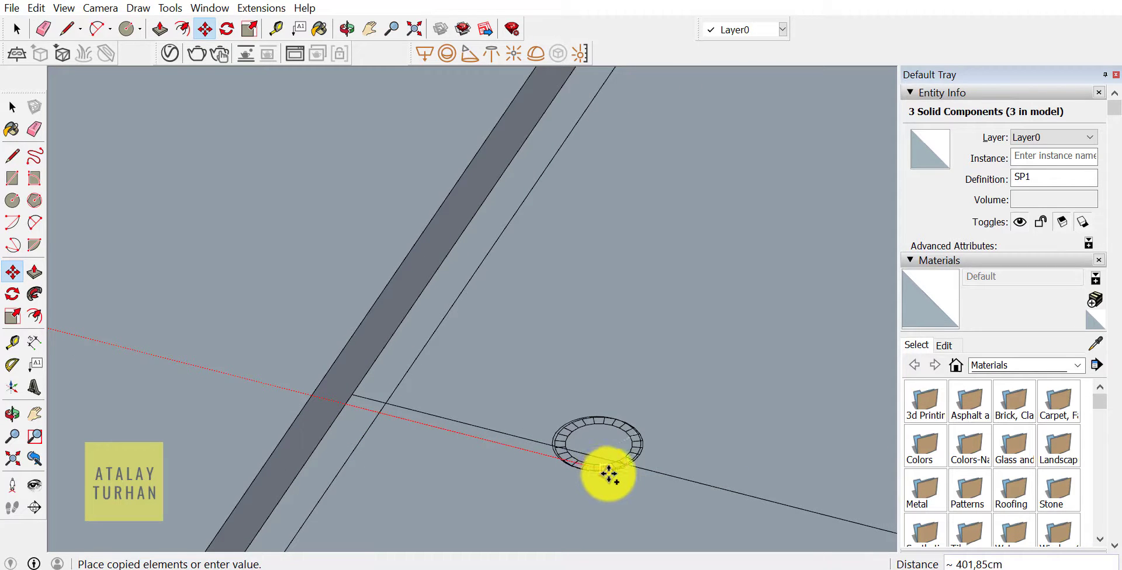
{"action": "left_click", "coordinate": [608, 476]}
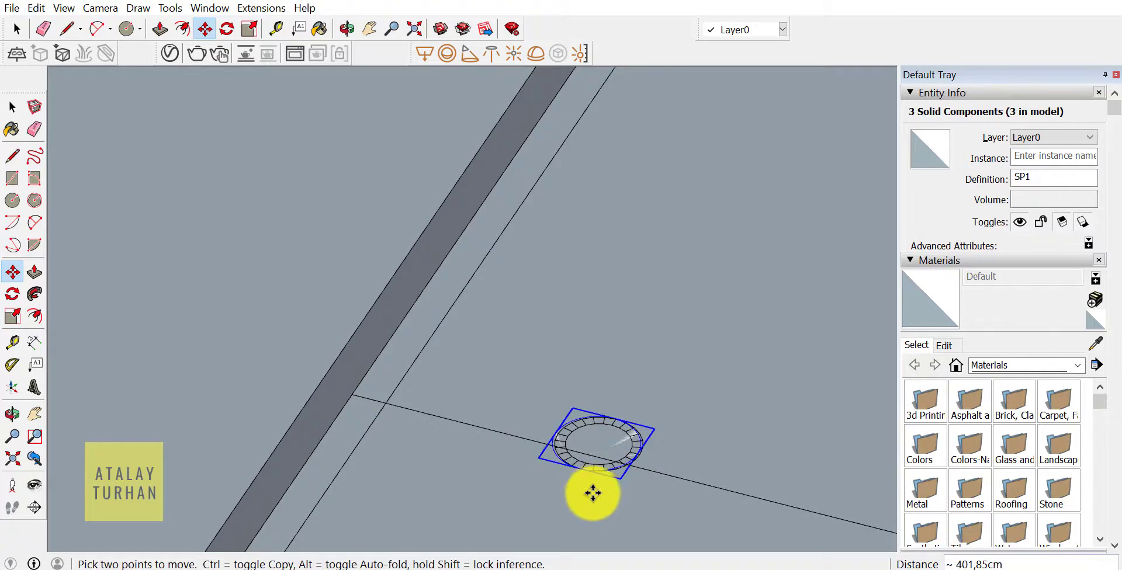
Clear the selection and orbit to a low side view of the model.
{"action": "scroll", "coordinate": [591, 493], "scroll_direction": "down", "scroll_amount": 2}
{"action": "scroll", "coordinate": [590, 496], "scroll_direction": "down", "scroll_amount": 3}
{"action": "scroll", "coordinate": [590, 495], "scroll_direction": "down", "scroll_amount": 3}
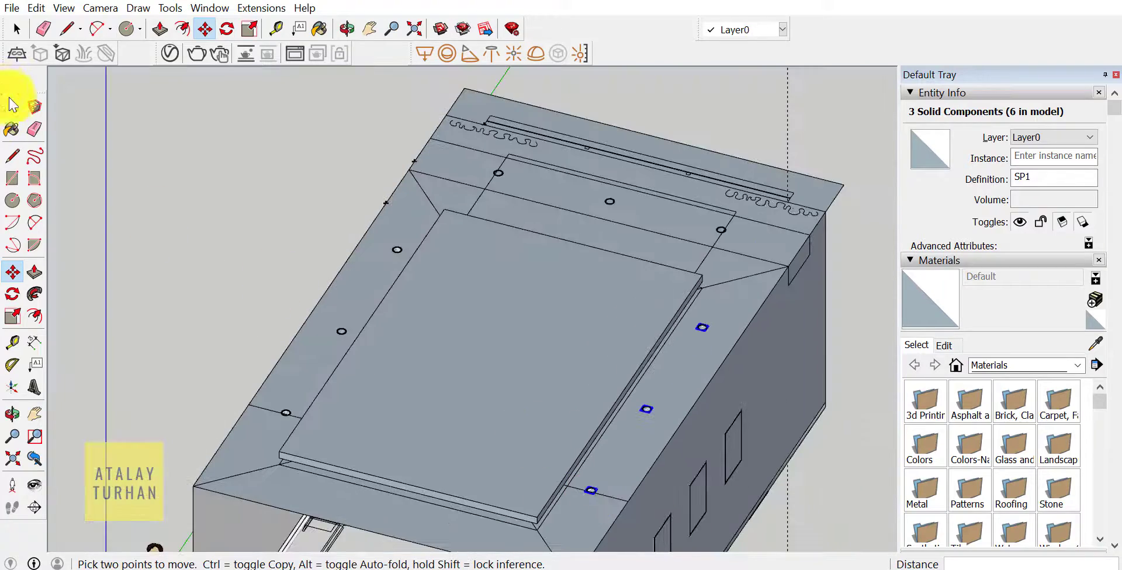
{"action": "left_click", "coordinate": [13, 105]}
{"action": "mouse_move", "coordinate": [376, 296]}
{"action": "middle_mouse_down"}
{"action": "mouse_move", "coordinate": [496, 366]}
{"action": "mouse_move", "coordinate": [381, 481]}
{"action": "mouse_move", "coordinate": [517, 553]}
{"action": "mouse_move", "coordinate": [493, 340]}
{"action": "middle_mouse_up"}
Switch the camera to Perspective and orbit toward the window, ceiling and curtains.
{"action": "scroll", "coordinate": [493, 340], "scroll_direction": "down", "scroll_amount": 3}
{"action": "left_click", "coordinate": [65, 8]}
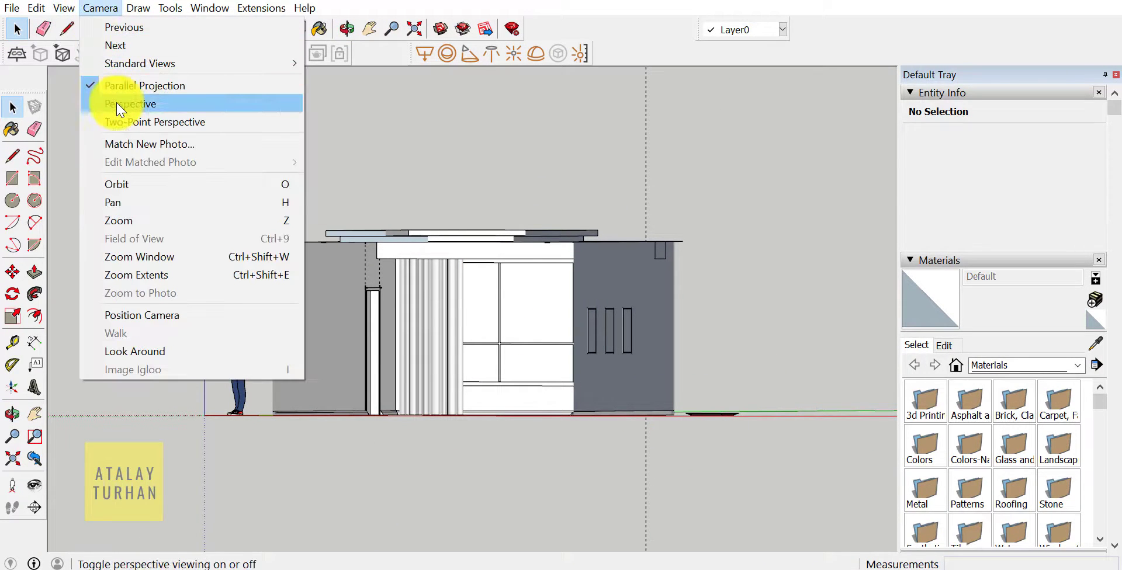
{"action": "left_click", "coordinate": [116, 102]}
{"action": "mouse_move", "coordinate": [297, 296]}
{"action": "middle_mouse_down"}
{"action": "mouse_move", "coordinate": [298, 271]}
{"action": "mouse_move", "coordinate": [535, 266]}
{"action": "mouse_move", "coordinate": [509, 293]}
{"action": "mouse_move", "coordinate": [602, 291]}
{"action": "middle_mouse_up"}
{"action": "mouse_move", "coordinate": [391, 225]}
{"action": "middle_mouse_down"}
{"action": "mouse_move", "coordinate": [602, 230]}
{"action": "mouse_move", "coordinate": [616, 175]}
{"action": "mouse_move", "coordinate": [667, 90]}
{"action": "middle_mouse_up"}
Zoom to a low angle inside the room and inspect the ceiling panel.
{"action": "scroll", "coordinate": [643, 128], "scroll_direction": "down", "scroll_amount": 2}
{"action": "scroll", "coordinate": [640, 180], "scroll_direction": "down", "scroll_amount": 2}
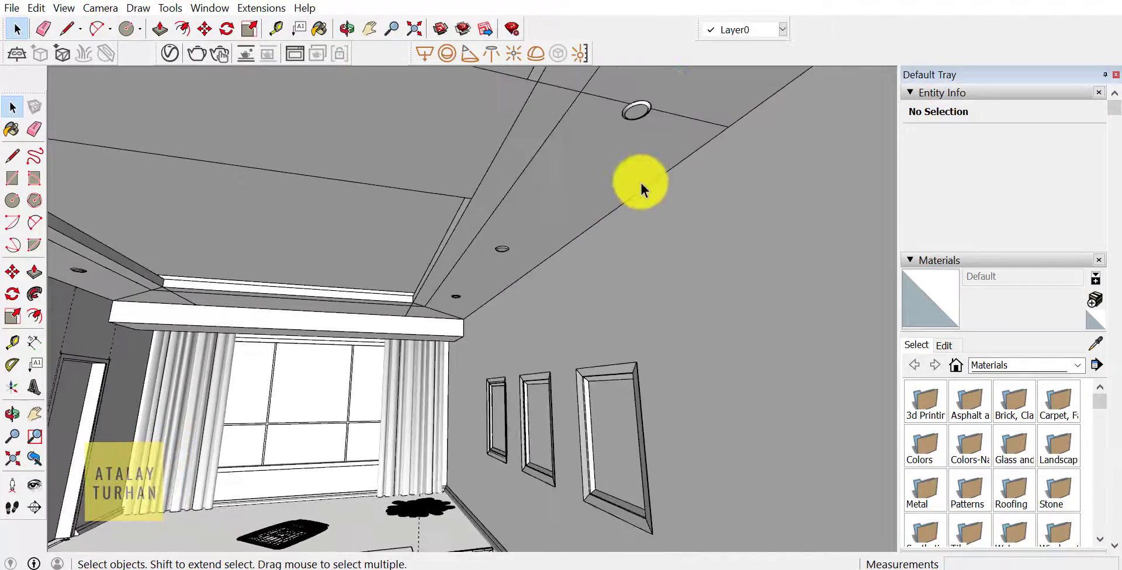
{"action": "scroll", "coordinate": [633, 204], "scroll_direction": "down", "scroll_amount": 3}
{"action": "scroll", "coordinate": [612, 231], "scroll_direction": "down", "scroll_amount": 2}
{"action": "scroll", "coordinate": [611, 227], "scroll_direction": "down", "scroll_amount": 3}
{"action": "mouse_move", "coordinate": [579, 245]}
{"action": "middle_mouse_down"}
{"action": "mouse_move", "coordinate": [577, 295]}
{"action": "mouse_move", "coordinate": [519, 243]}
{"action": "mouse_move", "coordinate": [396, 232]}
{"action": "middle_mouse_up"}
{"action": "scroll", "coordinate": [373, 166], "scroll_direction": "up", "scroll_amount": 3}
{"action": "scroll", "coordinate": [383, 195], "scroll_direction": "up", "scroll_amount": 2}
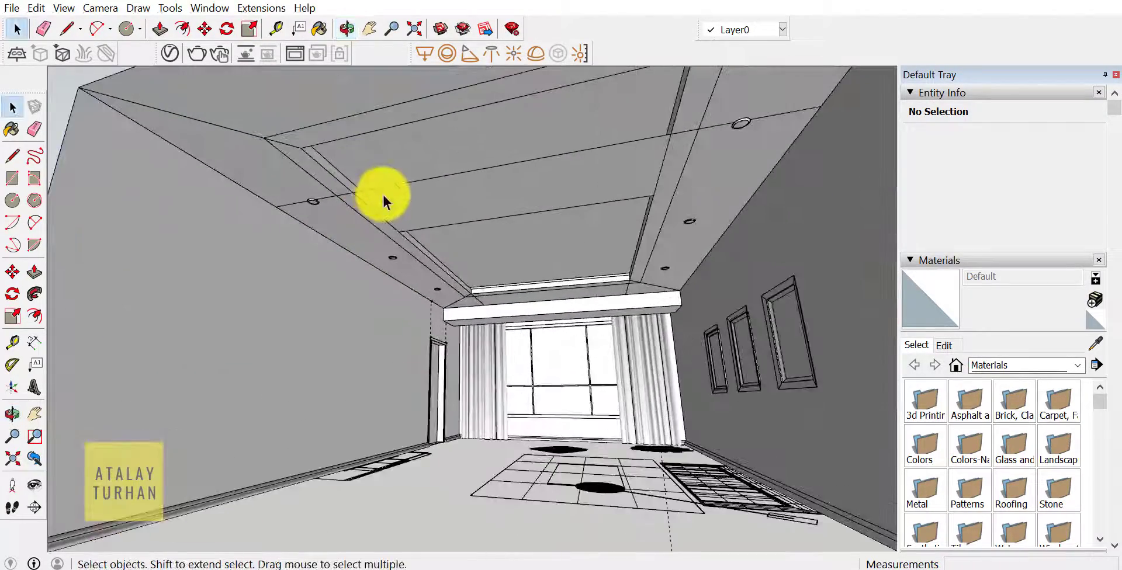
{"action": "left_click", "coordinate": [380, 187]}
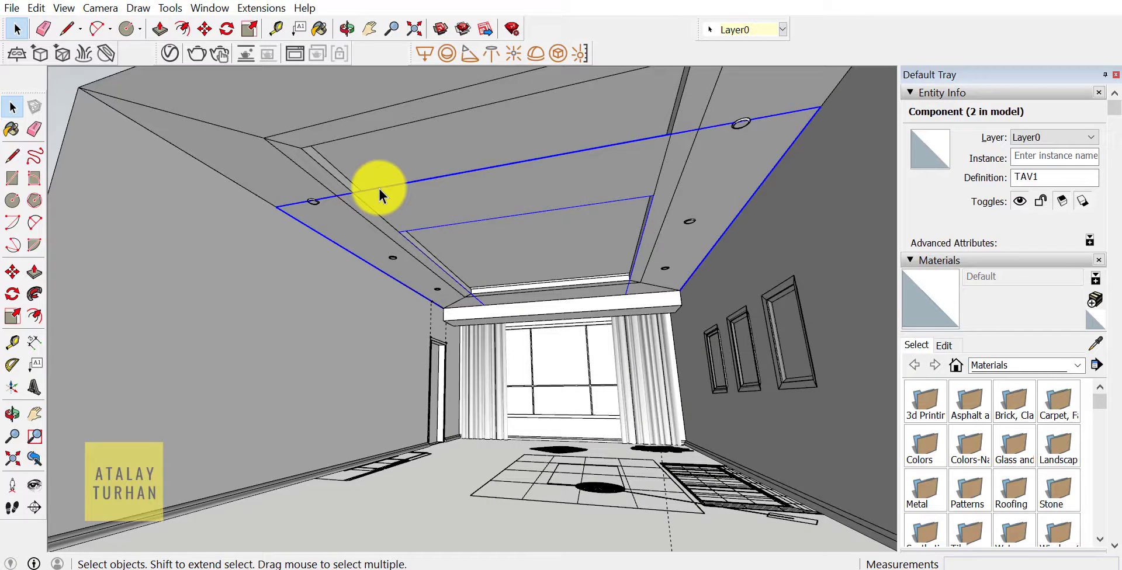
{"action": "key", "text": "Escape"}
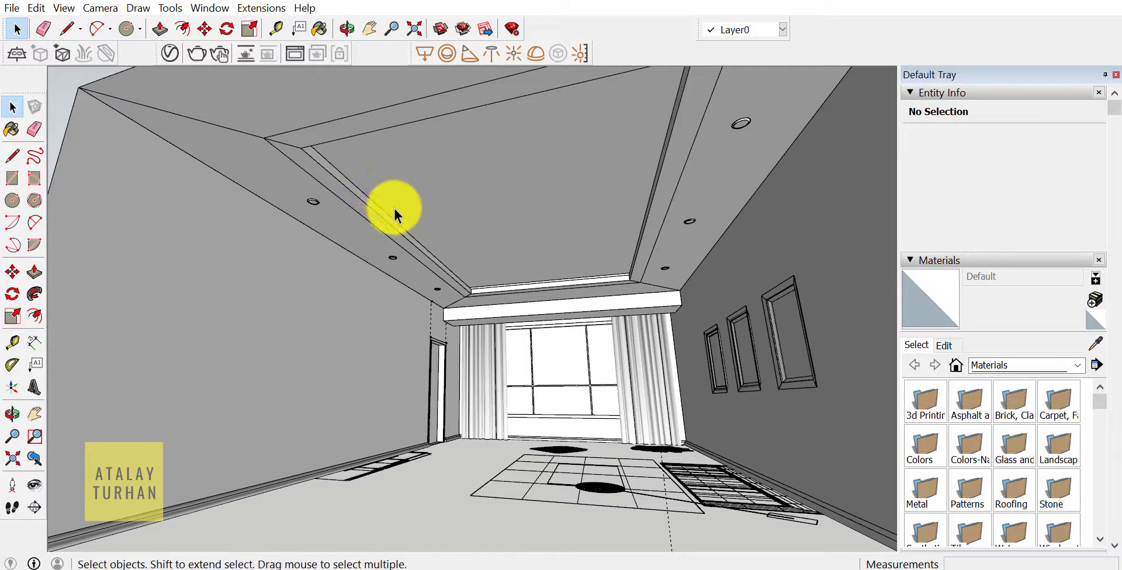
Orbit around the room to view the curtains, door and ceiling from above.
{"action": "mouse_move", "coordinate": [398, 213]}
{"action": "middle_mouse_down"}
{"action": "mouse_move", "coordinate": [333, 233]}
{"action": "mouse_move", "coordinate": [398, 243]}
{"action": "mouse_move", "coordinate": [376, 253]}
{"action": "middle_mouse_up"}
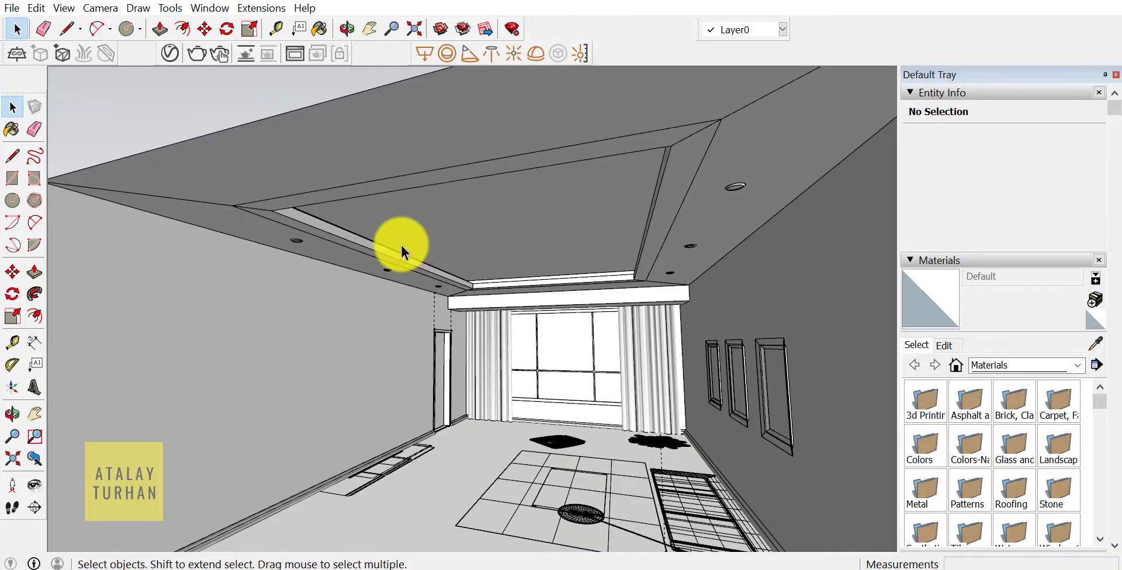
{"action": "mouse_move", "coordinate": [401, 243]}
{"action": "middle_mouse_down"}
{"action": "mouse_move", "coordinate": [401, 225]}
{"action": "mouse_move", "coordinate": [414, 263]}
{"action": "mouse_move", "coordinate": [398, 228]}
{"action": "middle_mouse_up"}
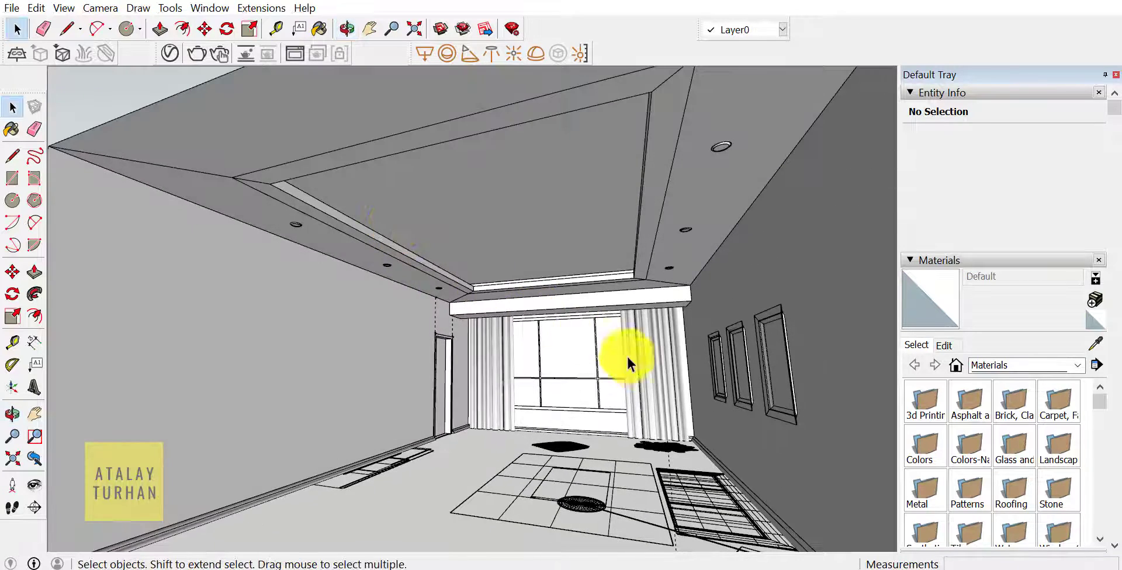
{"action": "mouse_move", "coordinate": [627, 355]}
{"action": "middle_mouse_down"}
{"action": "mouse_move", "coordinate": [571, 339]}
{"action": "mouse_move", "coordinate": [619, 351]}
{"action": "middle_mouse_up"}
{"action": "scroll", "coordinate": [511, 306], "scroll_direction": "up", "scroll_amount": 3}
{"action": "scroll", "coordinate": [516, 345], "scroll_direction": "up", "scroll_amount": 3}
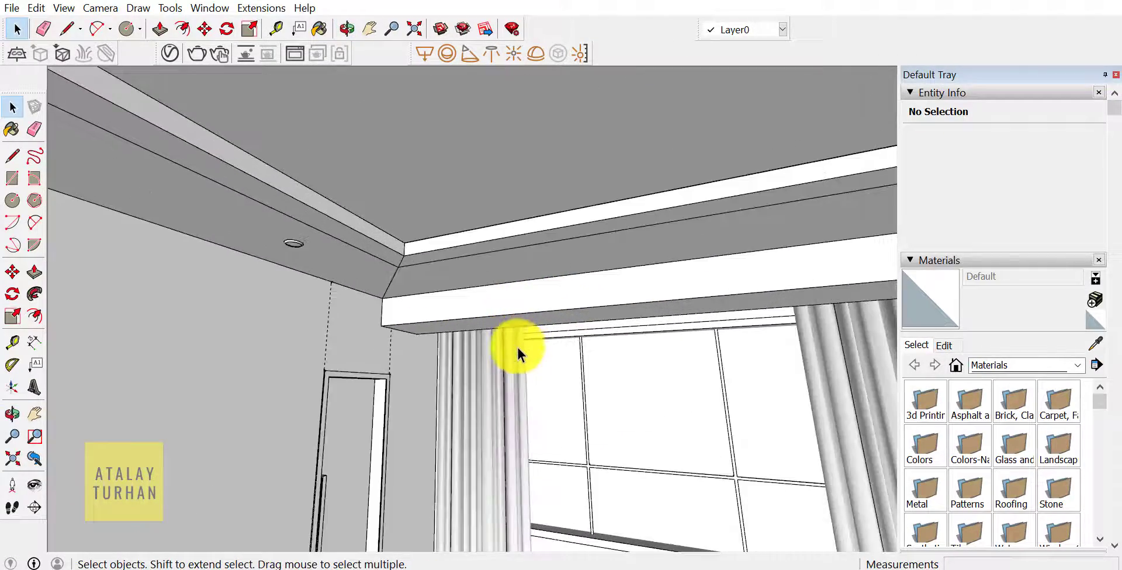
{"action": "scroll", "coordinate": [517, 345], "scroll_direction": "down", "scroll_amount": 3}
{"action": "mouse_move", "coordinate": [524, 358]}
{"action": "middle_mouse_down"}
{"action": "mouse_move", "coordinate": [476, 263]}
{"action": "mouse_move", "coordinate": [398, 220]}
{"action": "middle_mouse_up"}
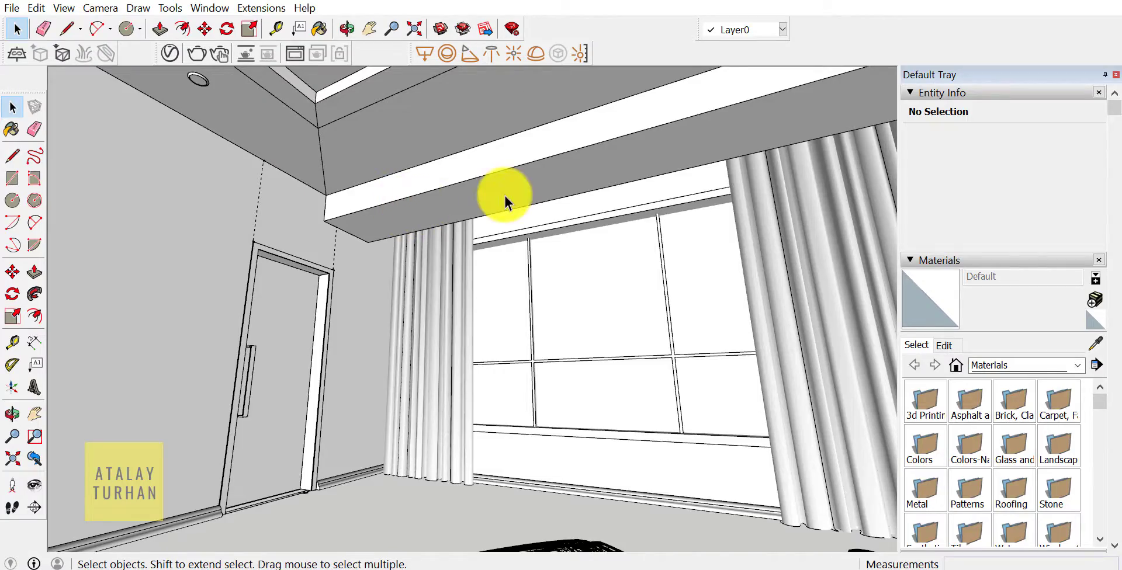
{"action": "scroll", "coordinate": [504, 194], "scroll_direction": "down", "scroll_amount": 3}
{"action": "scroll", "coordinate": [494, 211], "scroll_direction": "down", "scroll_amount": 3}
{"action": "mouse_move", "coordinate": [496, 230]}
{"action": "middle_mouse_down"}
{"action": "mouse_move", "coordinate": [529, 416]}
{"action": "mouse_move", "coordinate": [563, 345]}
{"action": "mouse_move", "coordinate": [364, 342]}
{"action": "mouse_move", "coordinate": [616, 328]}
{"action": "mouse_move", "coordinate": [489, 355]}
{"action": "mouse_move", "coordinate": [563, 369]}
{"action": "mouse_move", "coordinate": [592, 416]}
{"action": "middle_mouse_up"}
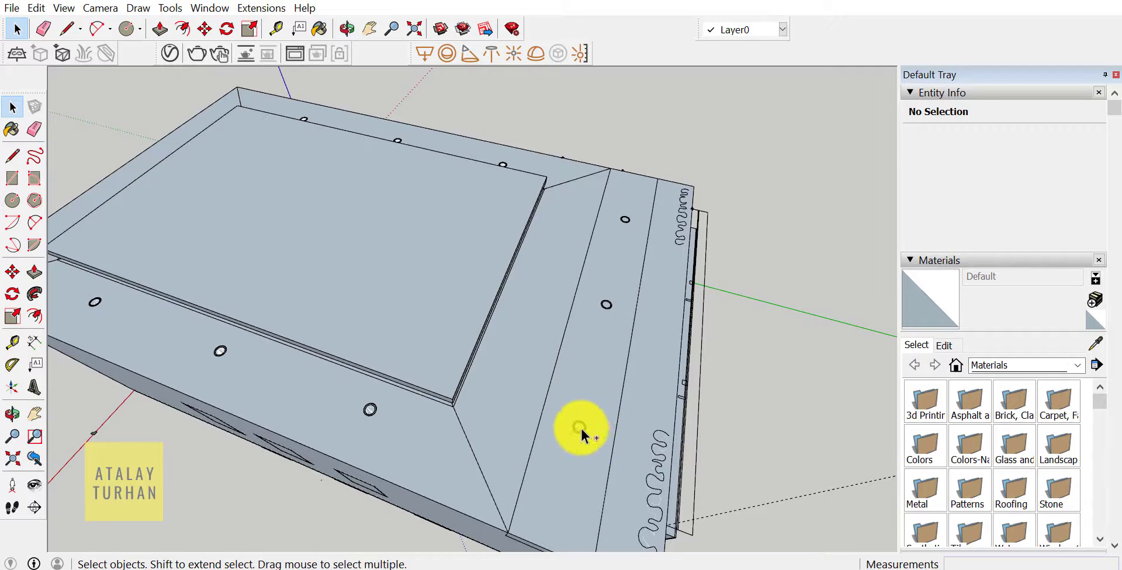